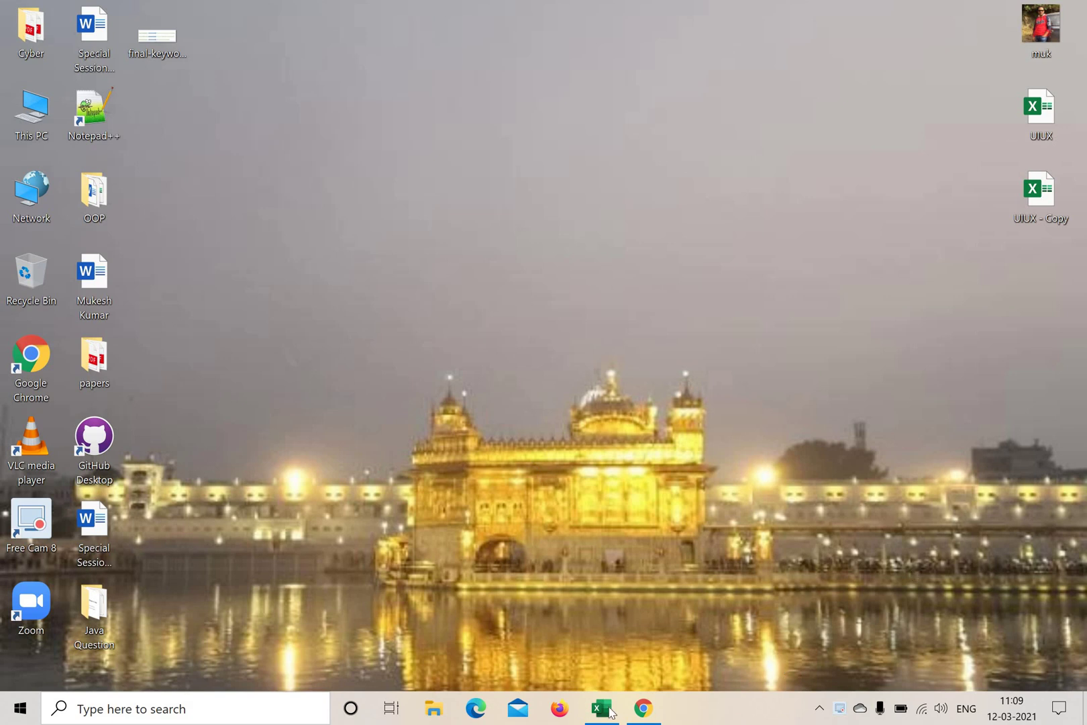
- Switch to Excel and create a new blank workbook
left_click(603, 708)
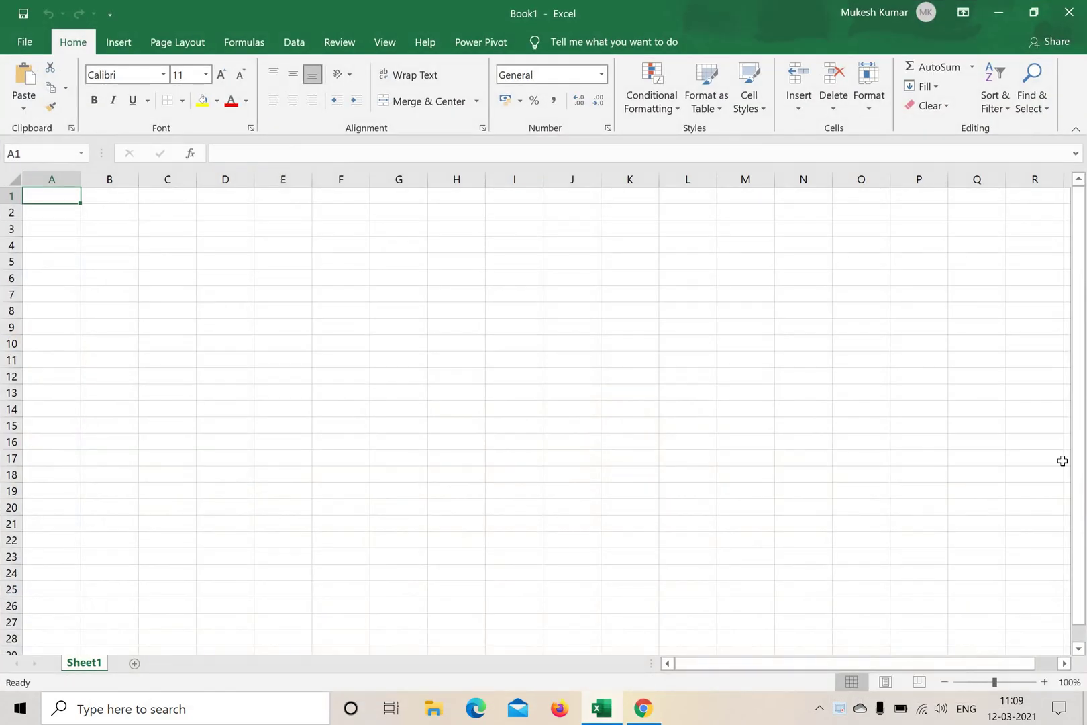
left_click(20, 43)
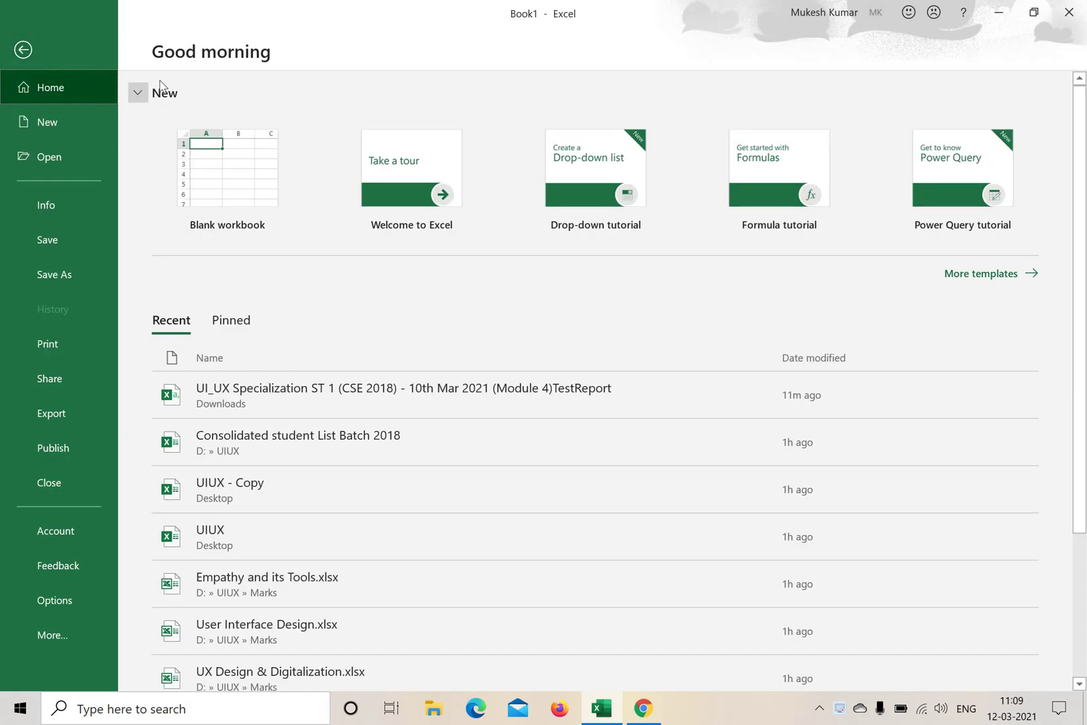
left_click(235, 168)
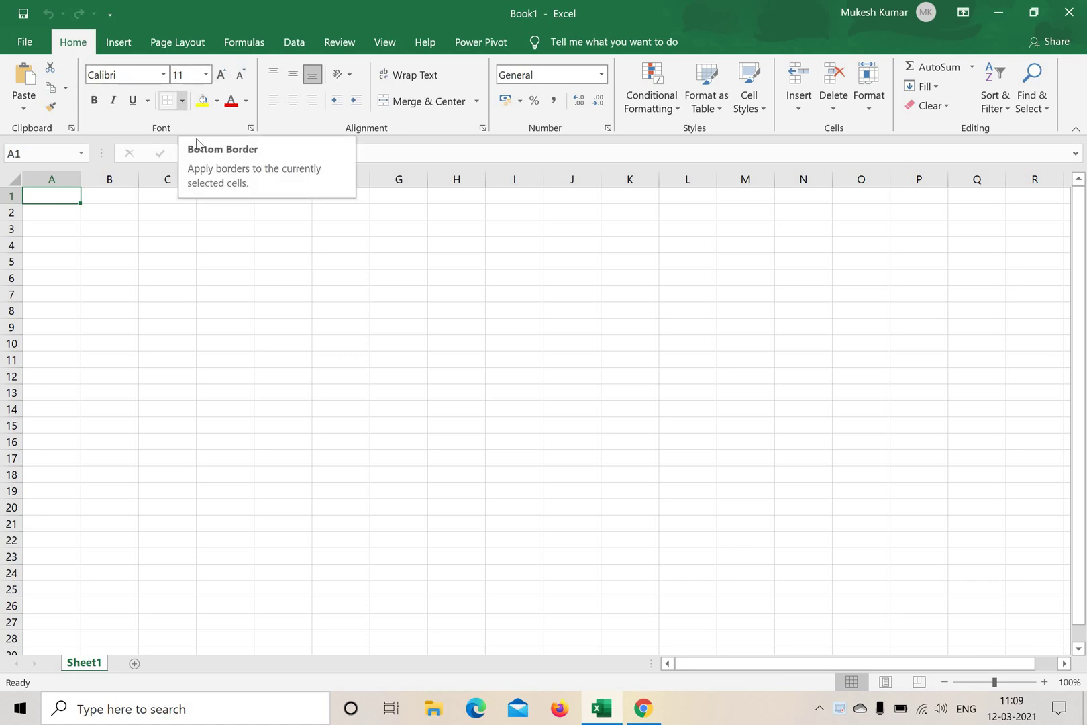
left_click(183, 102)
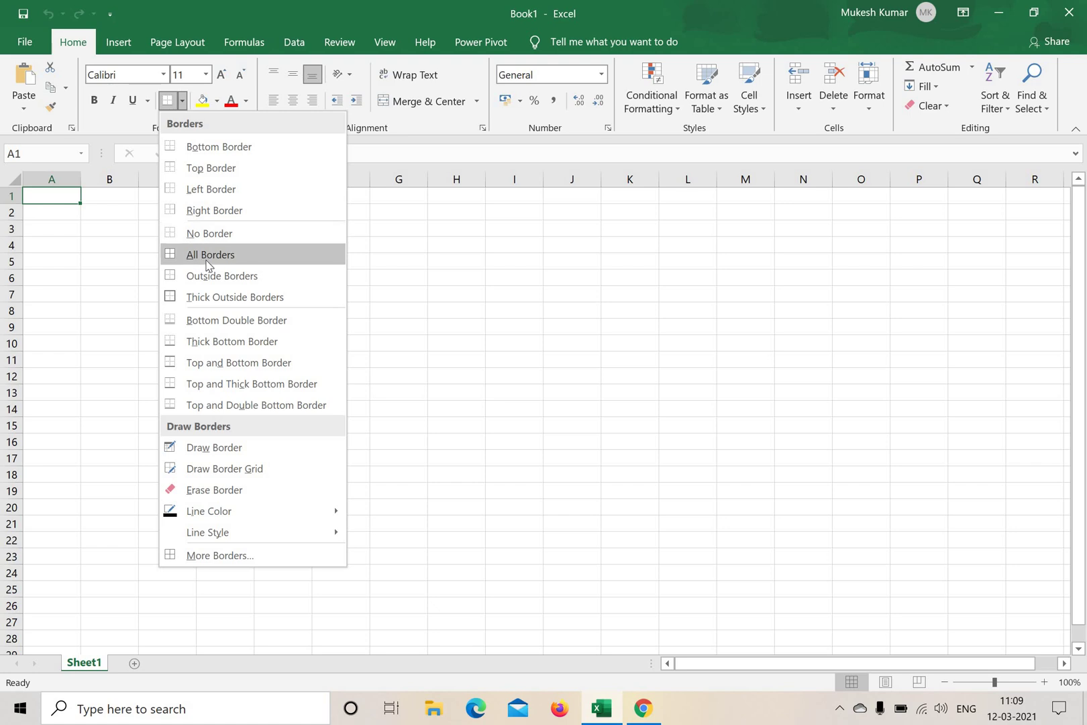
left_click(59, 207)
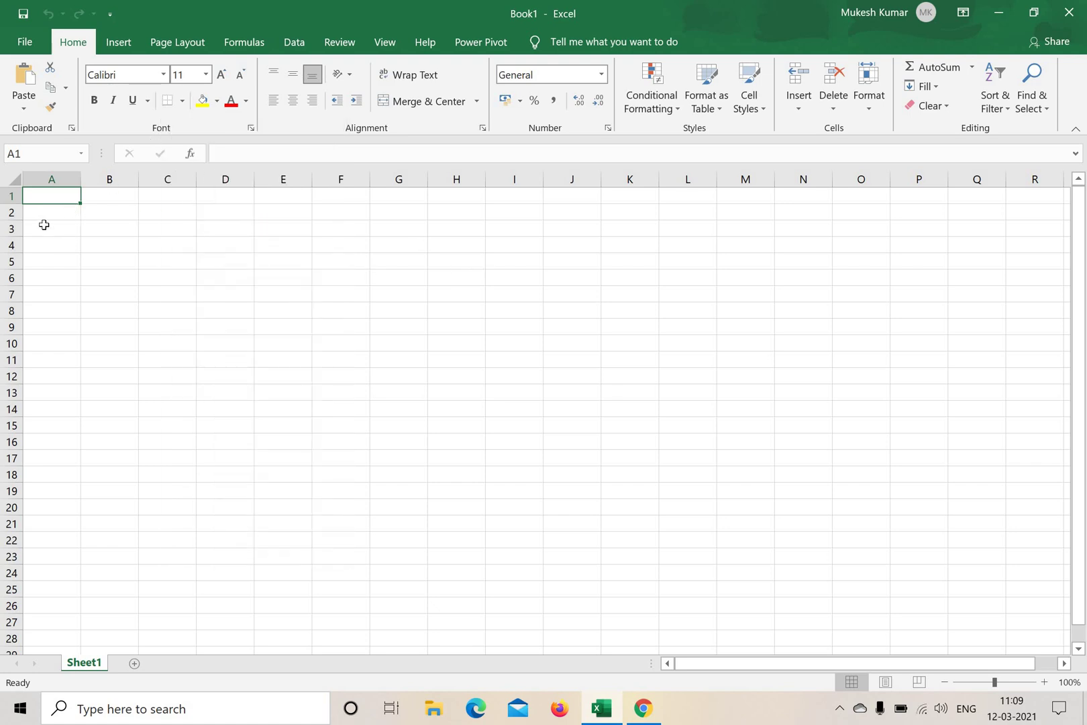
left_click_drag(47, 196, 357, 209)
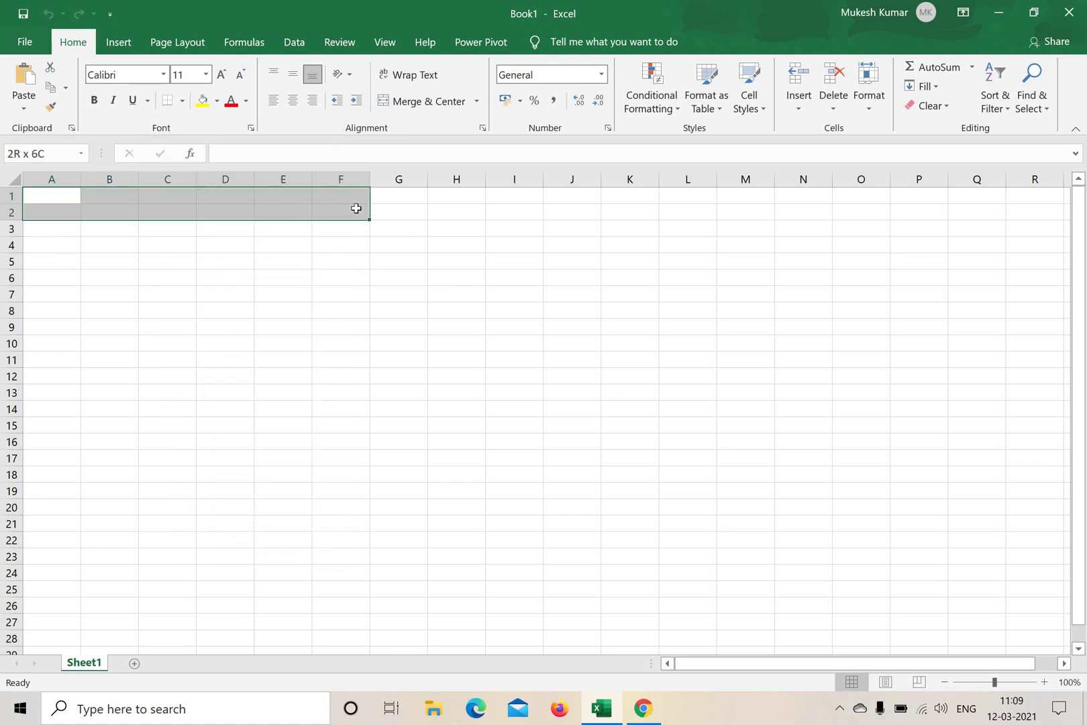
left_click_drag(45, 182, 60, 197)
left_click(60, 197)
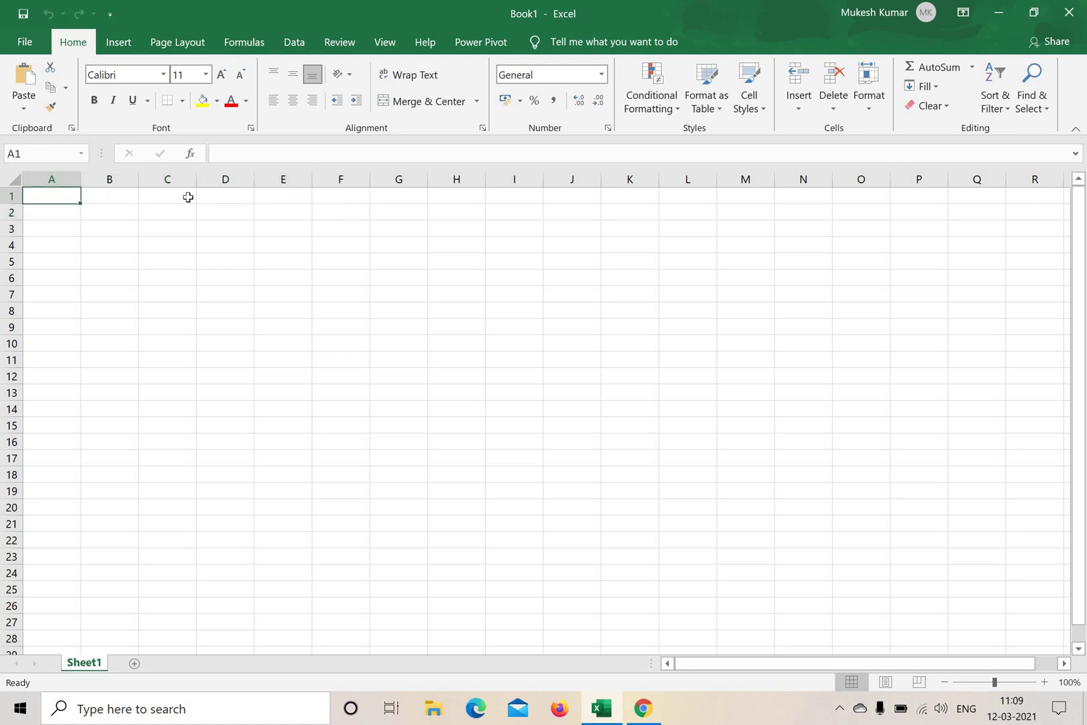
key("Right")
key("Right")
key("Right")
key("Right")
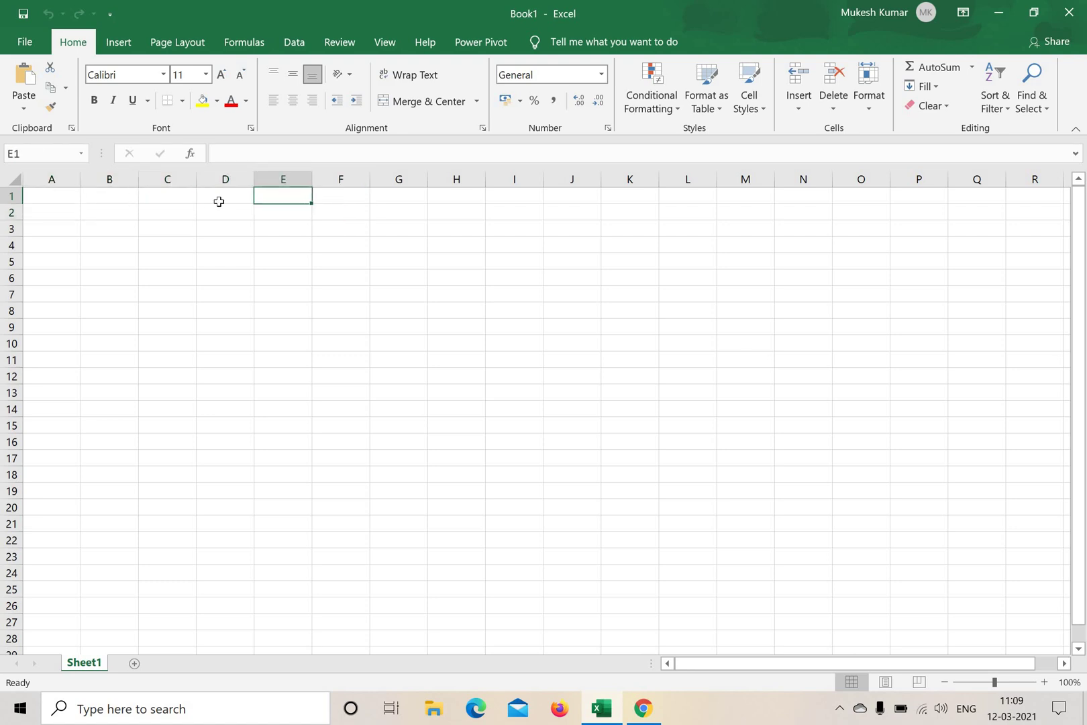
key("Home")
key("shift+Right")
key("shift+Right")
key("shift+Right")
key("shift+Right")
key("shift+Down")
key("shift+Down")
key("shift+Down")
key("shift+Down")
key("shift+Down")
key("shift+Down")
key("shift+Down")
key("shift+Down")
key("shift+Down")
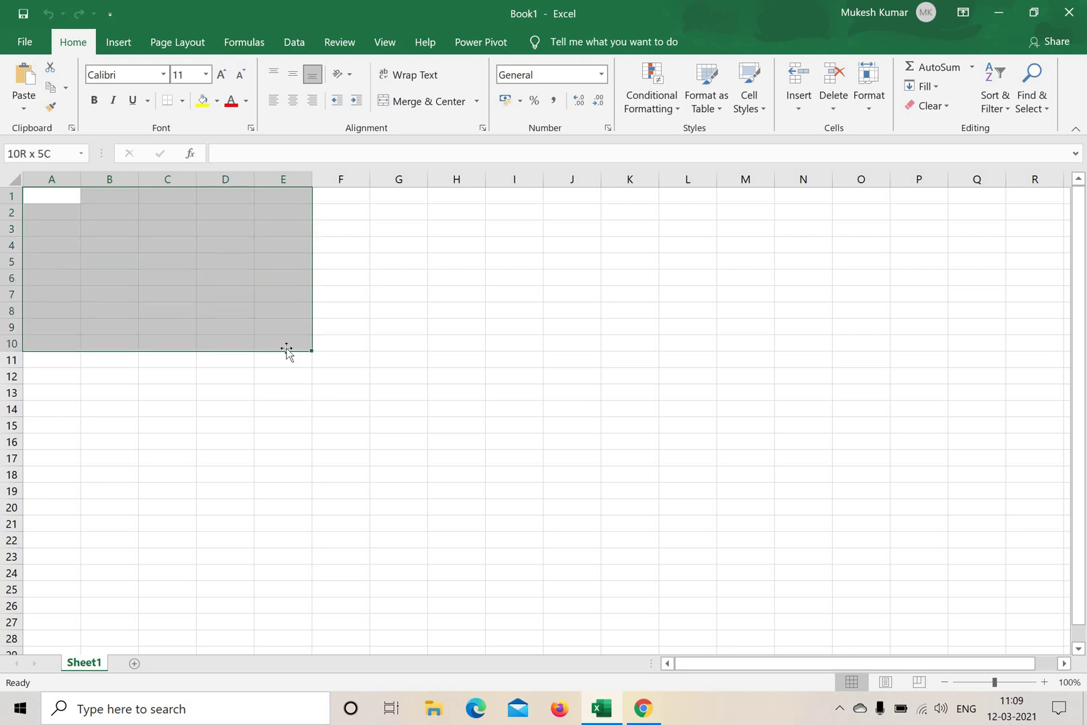
left_click(409, 317)
- Apply All Borders to the cell range A1:E10
left_click(45, 200)
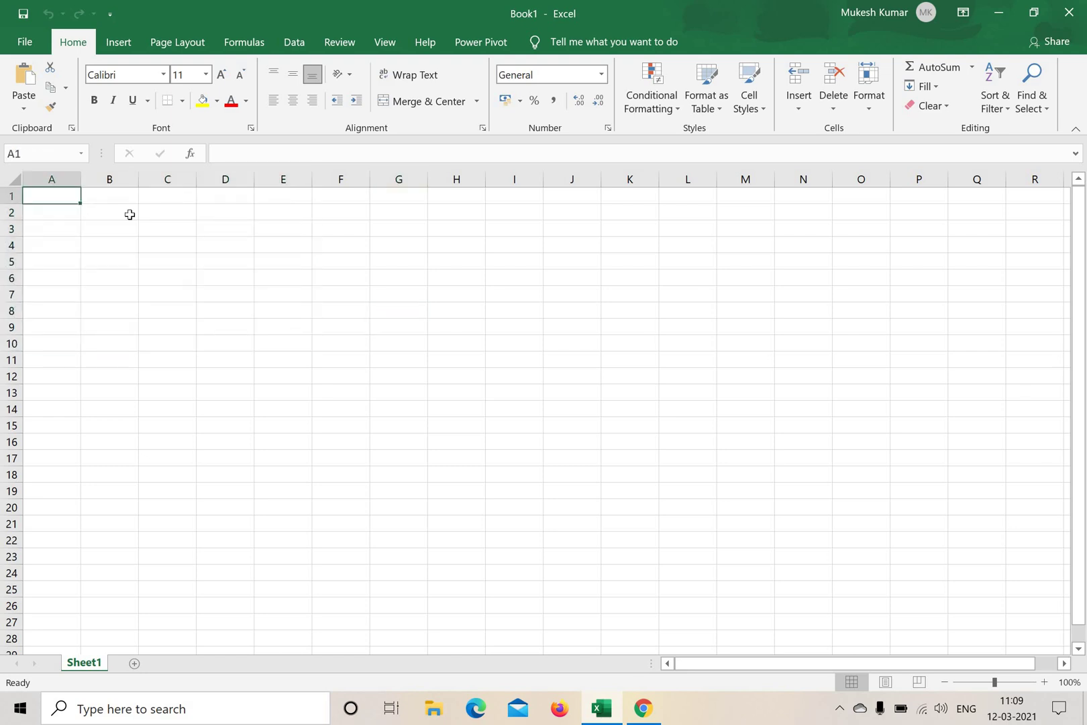
left_click_drag(130, 214, 285, 345)
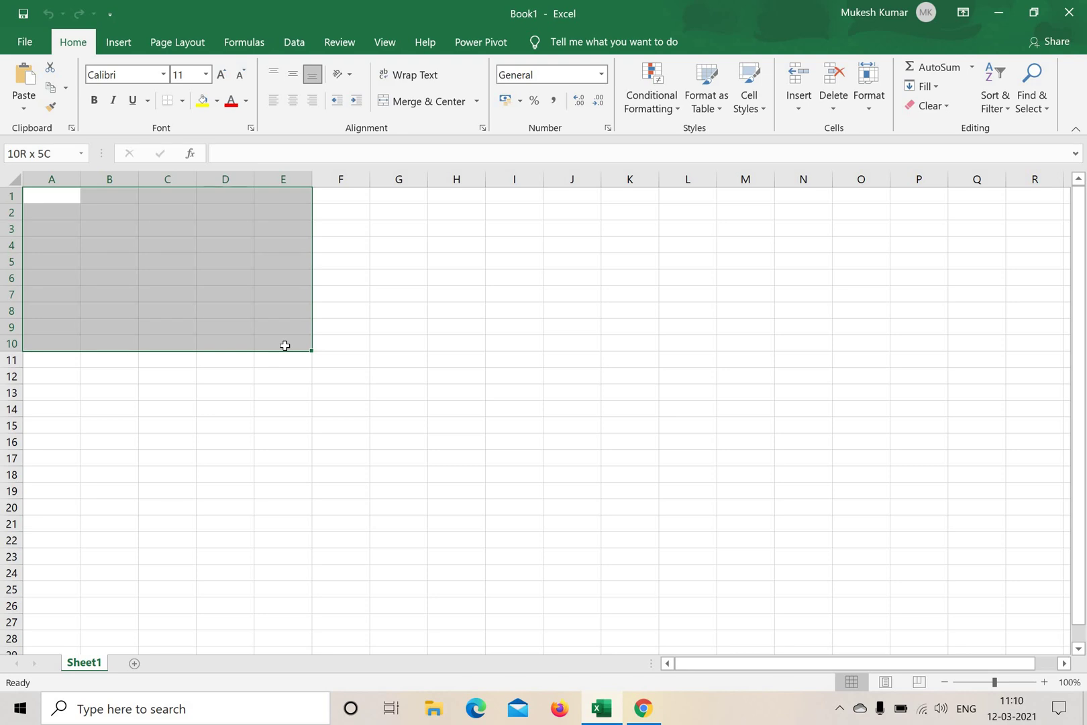
left_click(182, 101)
left_click(191, 256)
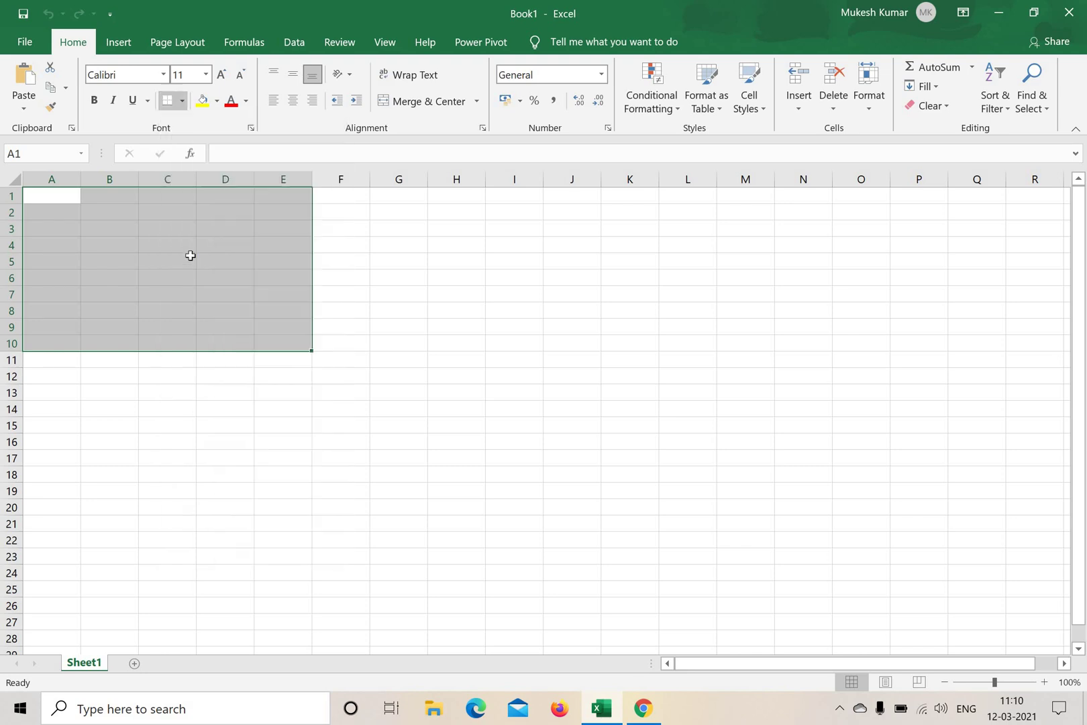
left_click(456, 426)
left_click_drag(61, 195, 302, 341)
left_click(341, 409)
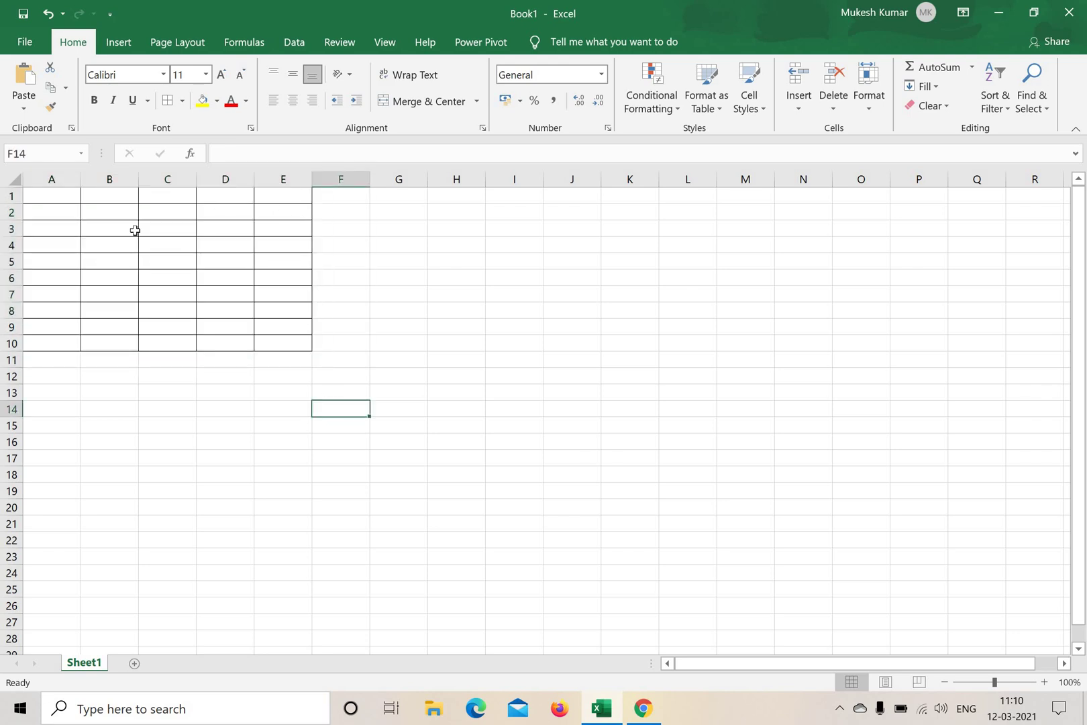
- Extend the bordered grid by applying All Borders to F1:F10 and to A10:F20
left_click_drag(356, 196, 357, 349)
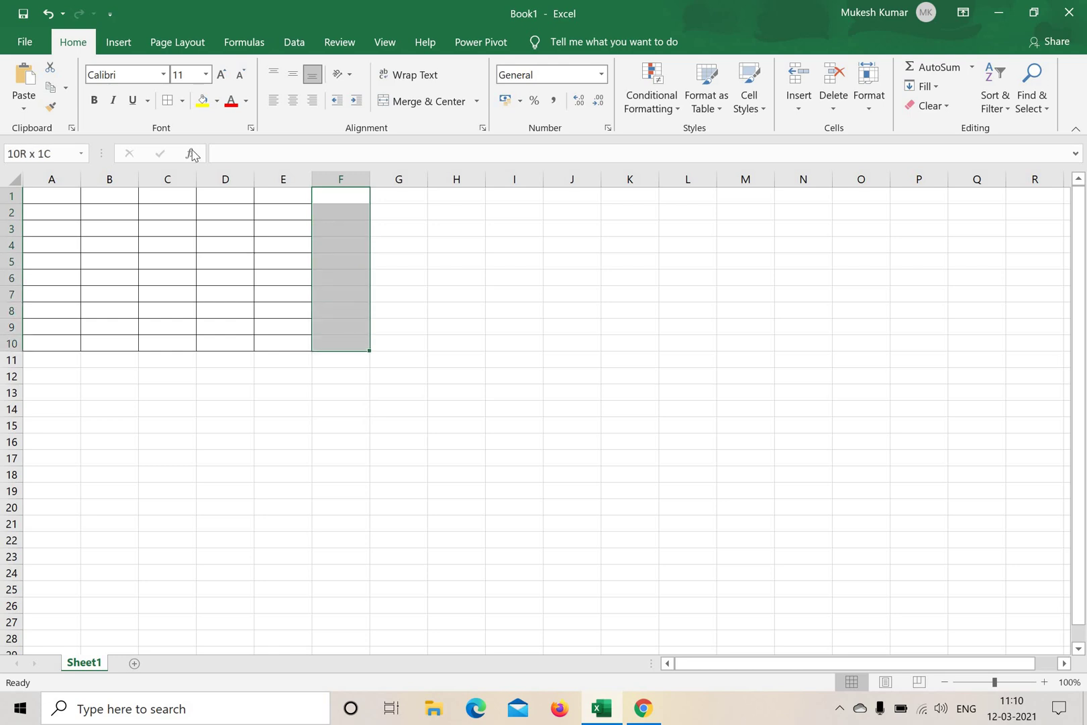
left_click(168, 104)
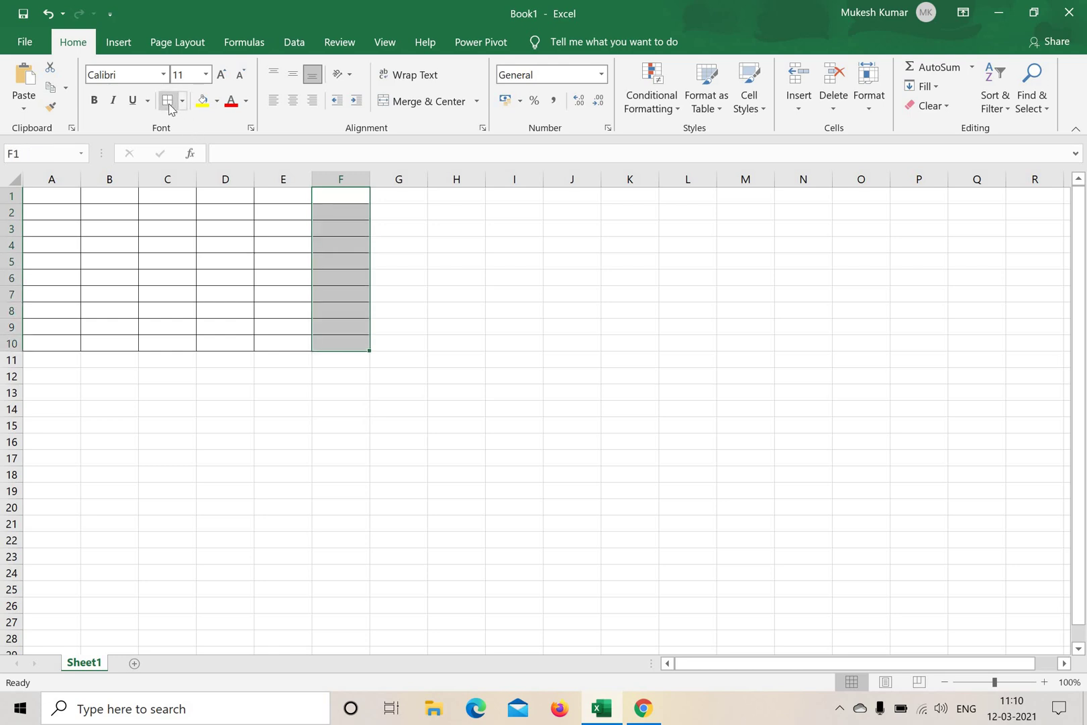
left_click(548, 347)
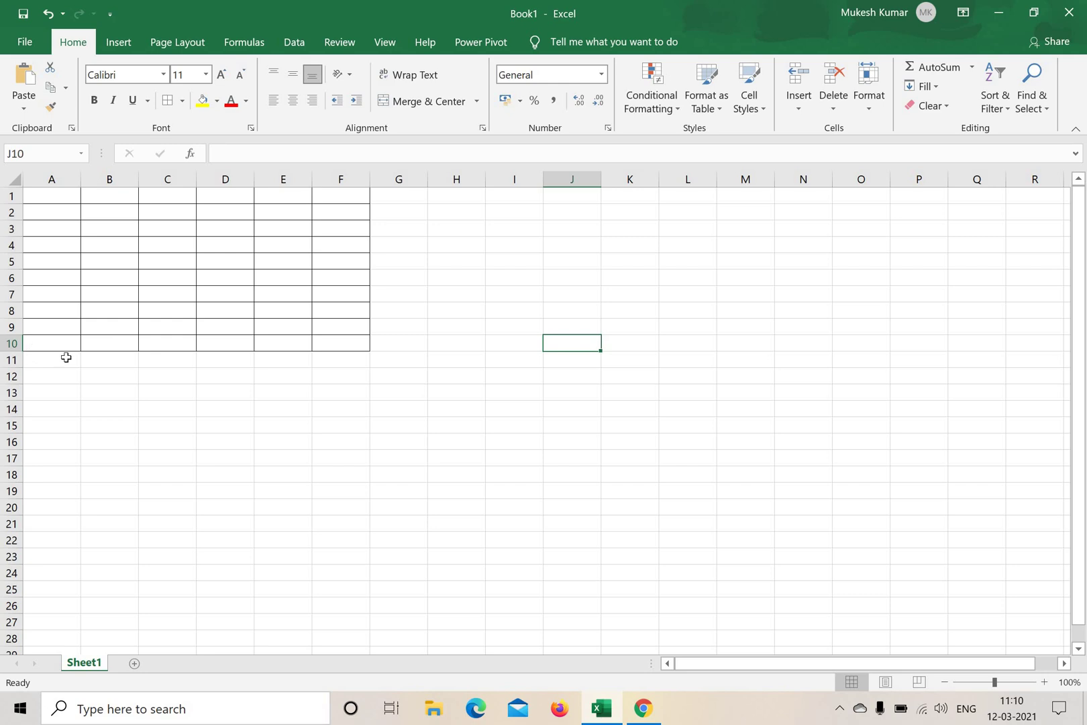
left_click_drag(65, 350, 327, 514)
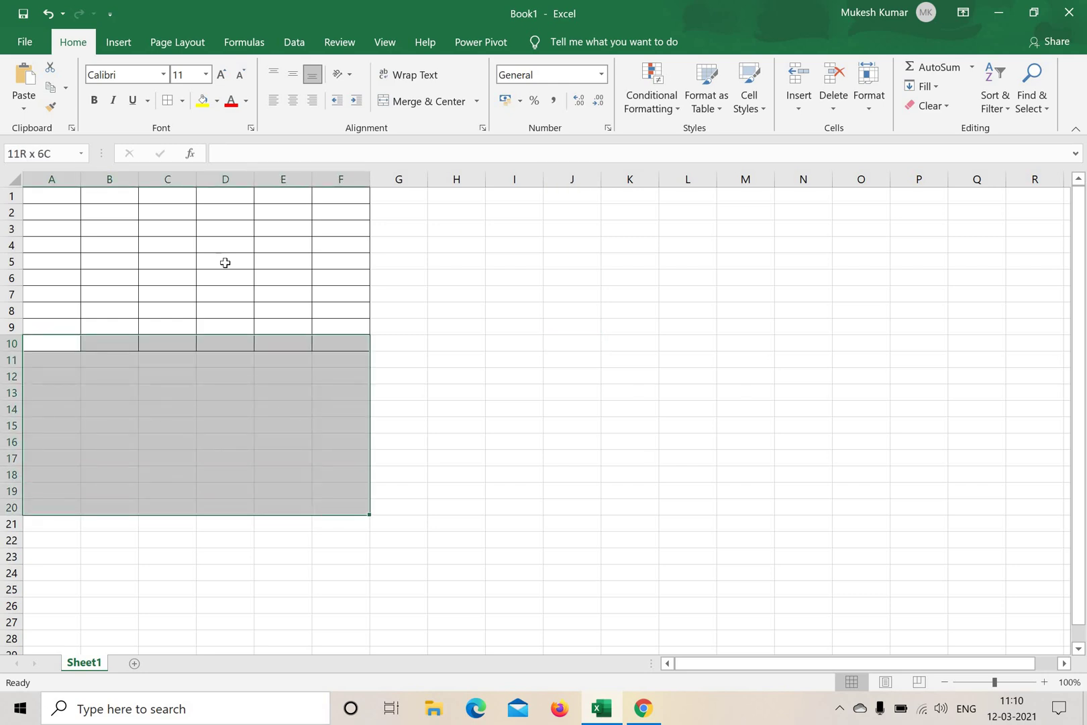
left_click(167, 101)
left_click(615, 447)
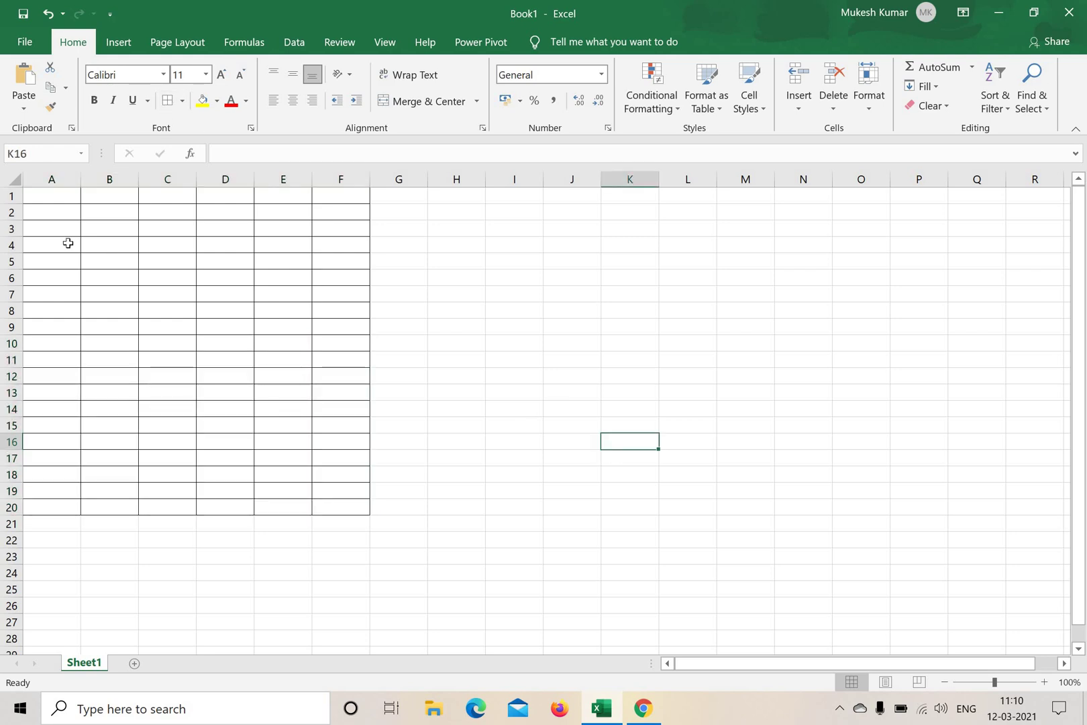
- Enter the column heading "S.No" in cell A1
left_click(58, 195)
type("S")
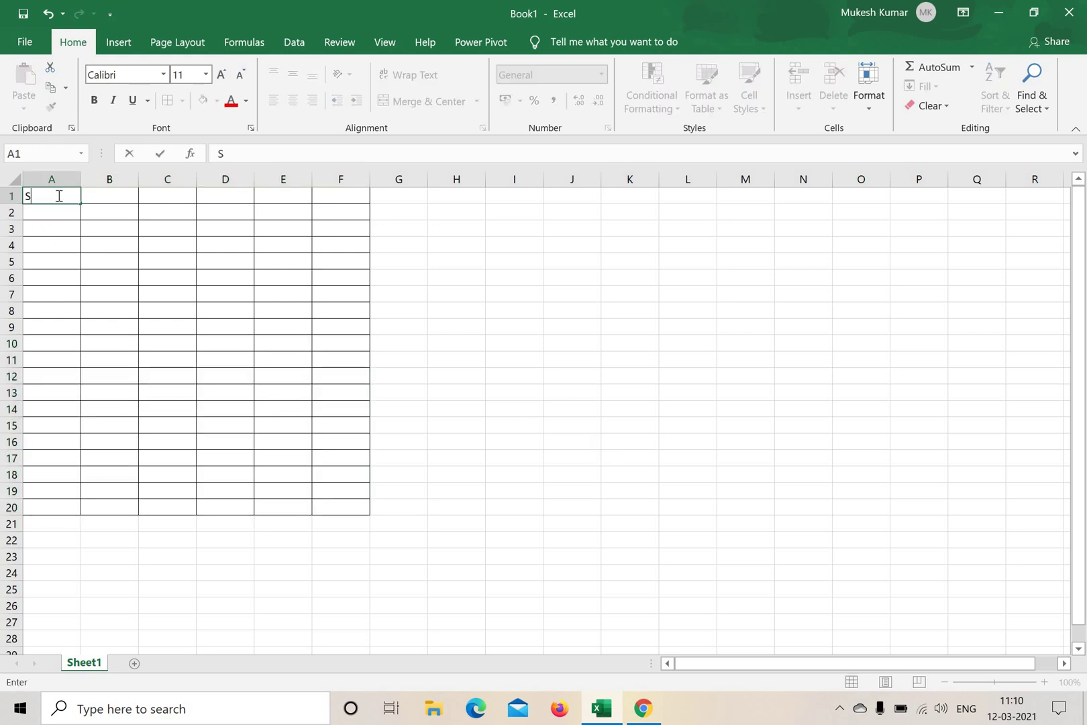
type(".No")
left_click(586, 305)
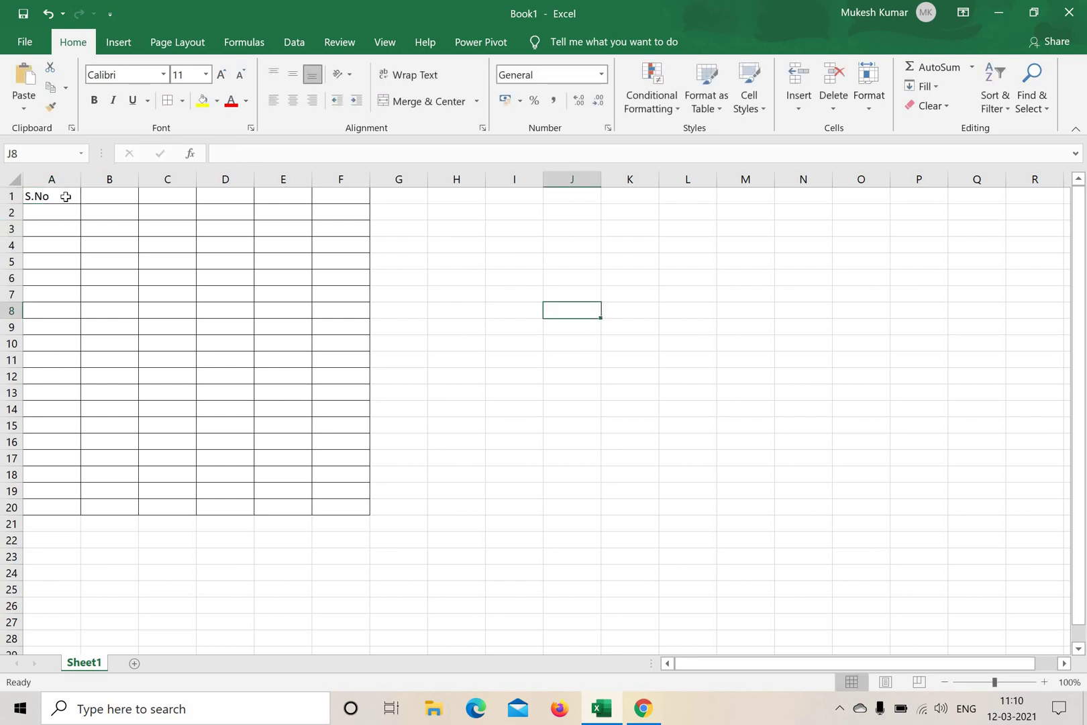
- Format the S.No heading in the Algerian font at size 12
left_click(65, 196)
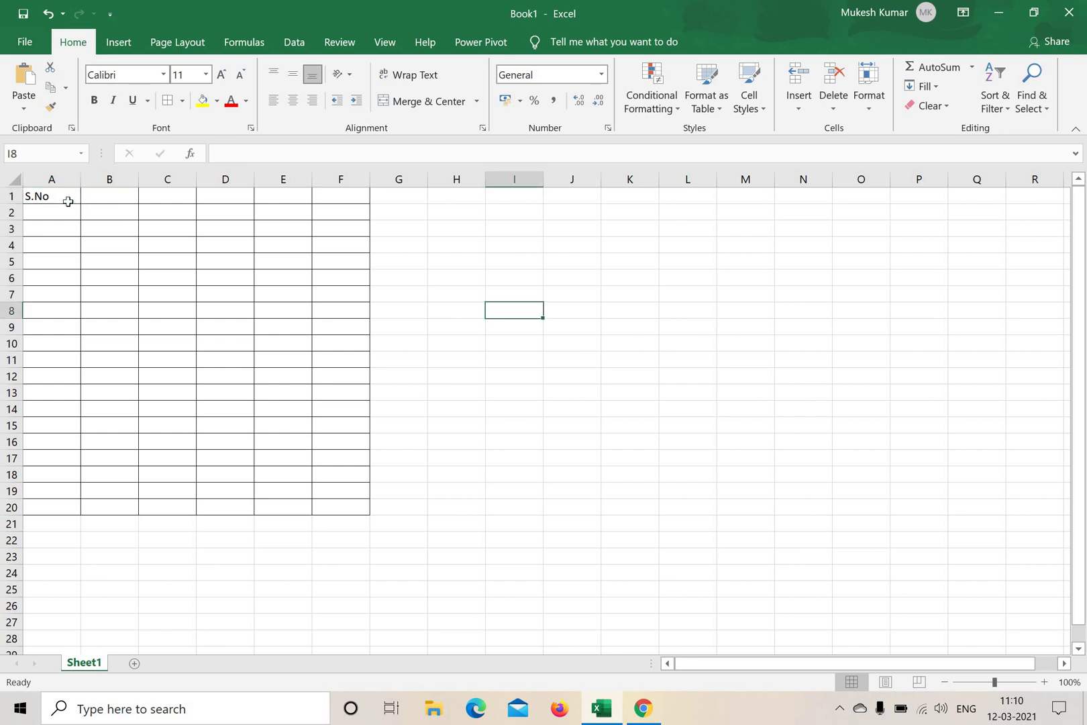
left_click(65, 195)
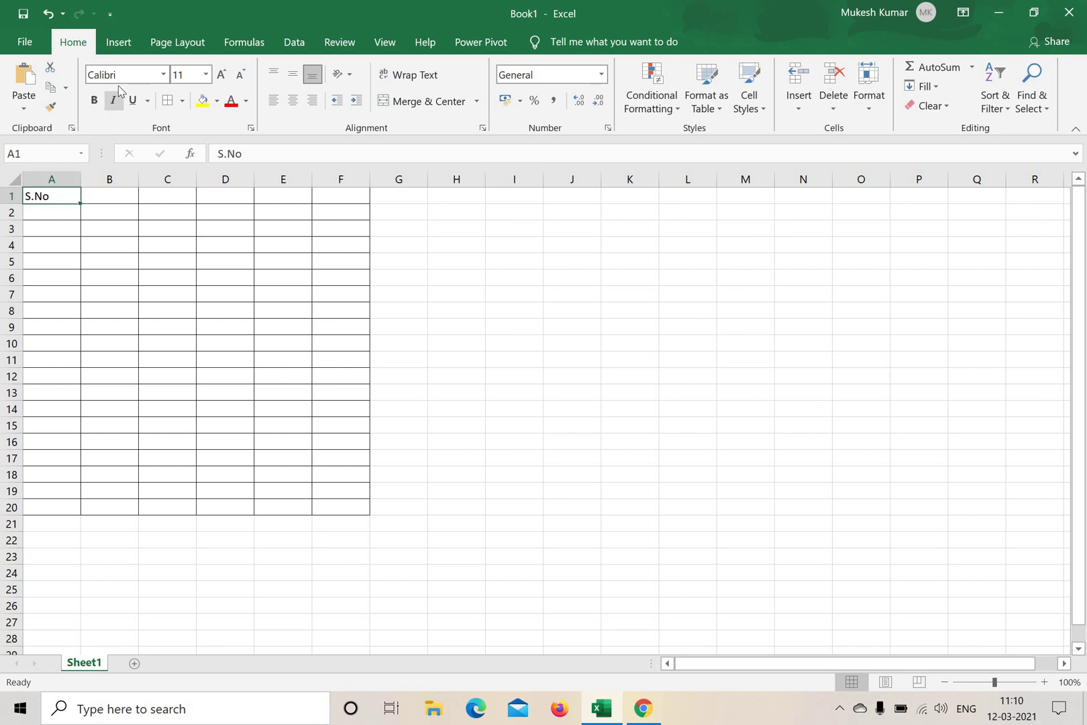
left_click(163, 74)
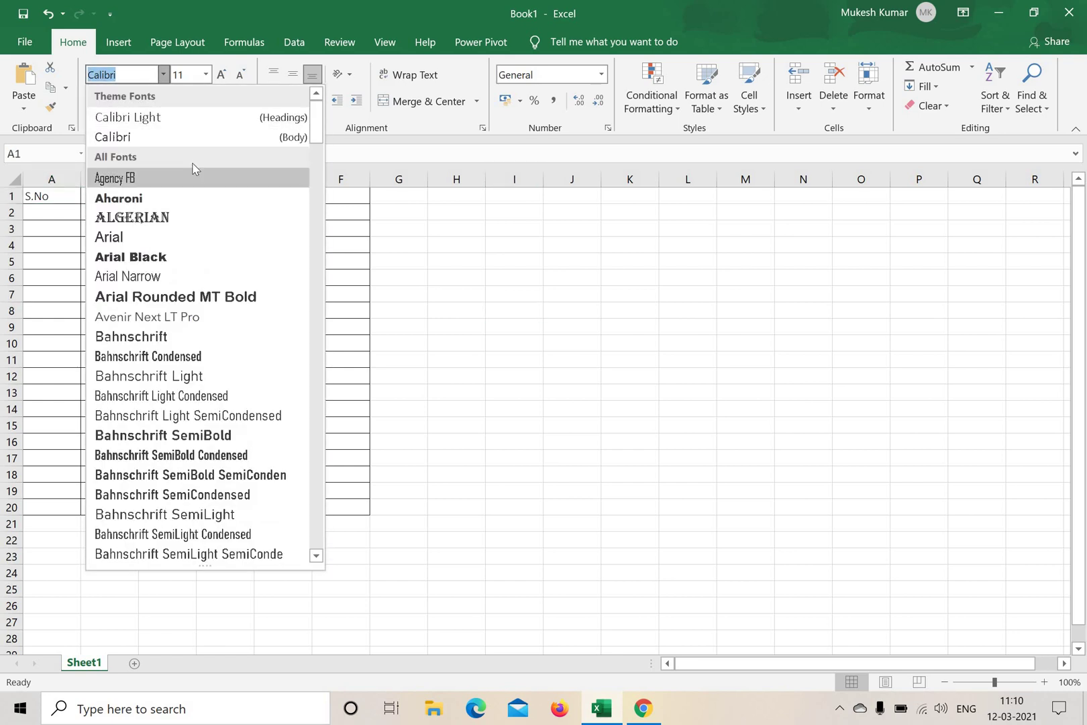
scroll(324, 269, "down", 15)
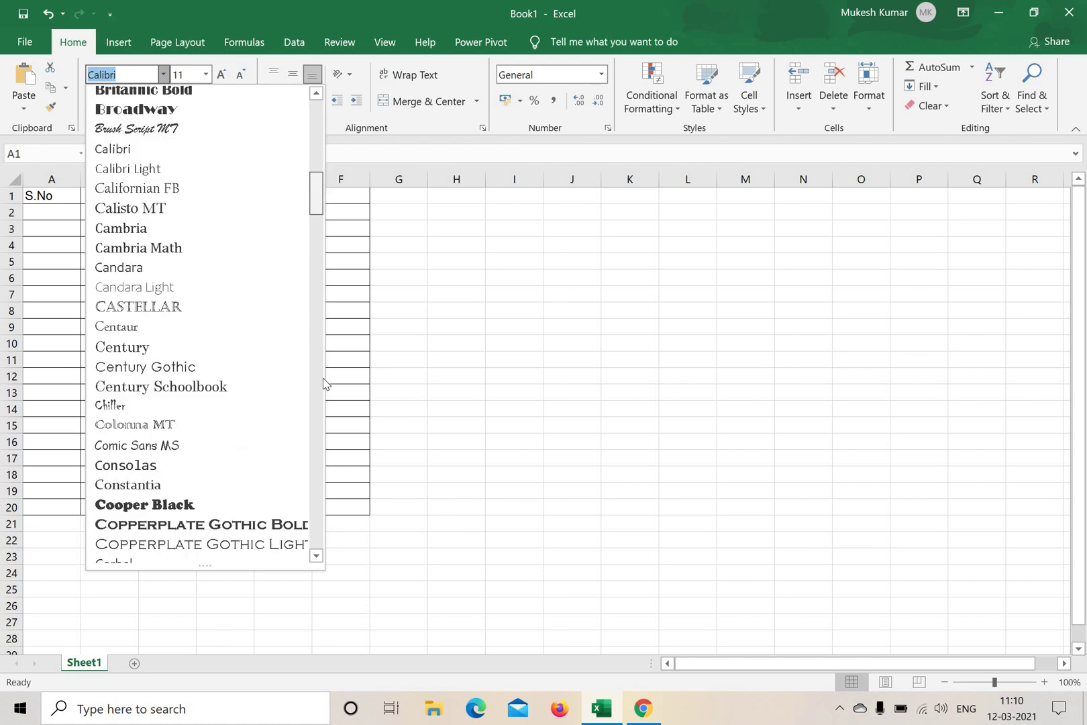
scroll(329, 241, "up", 15)
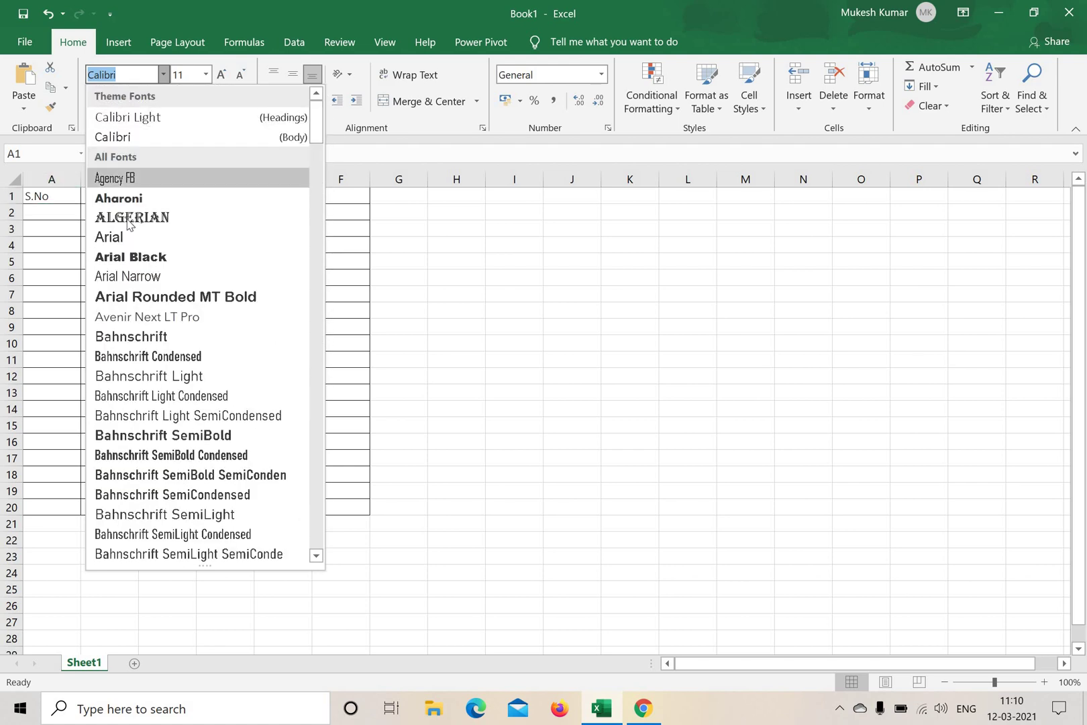
left_click(127, 218)
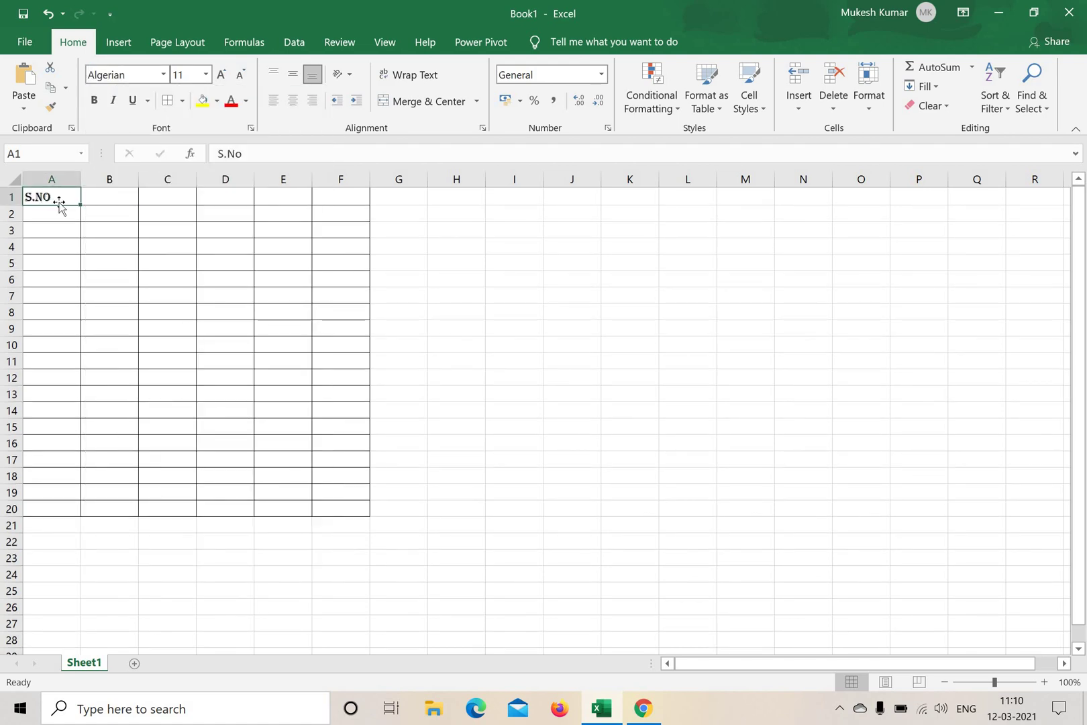
left_click(205, 74)
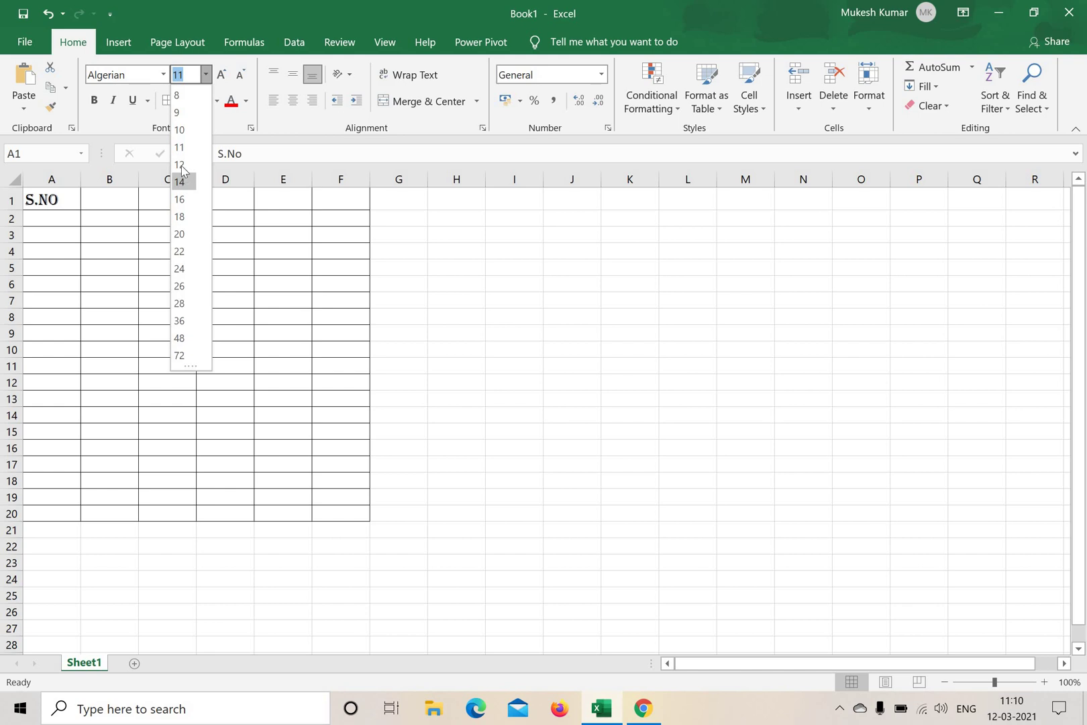
left_click(182, 167)
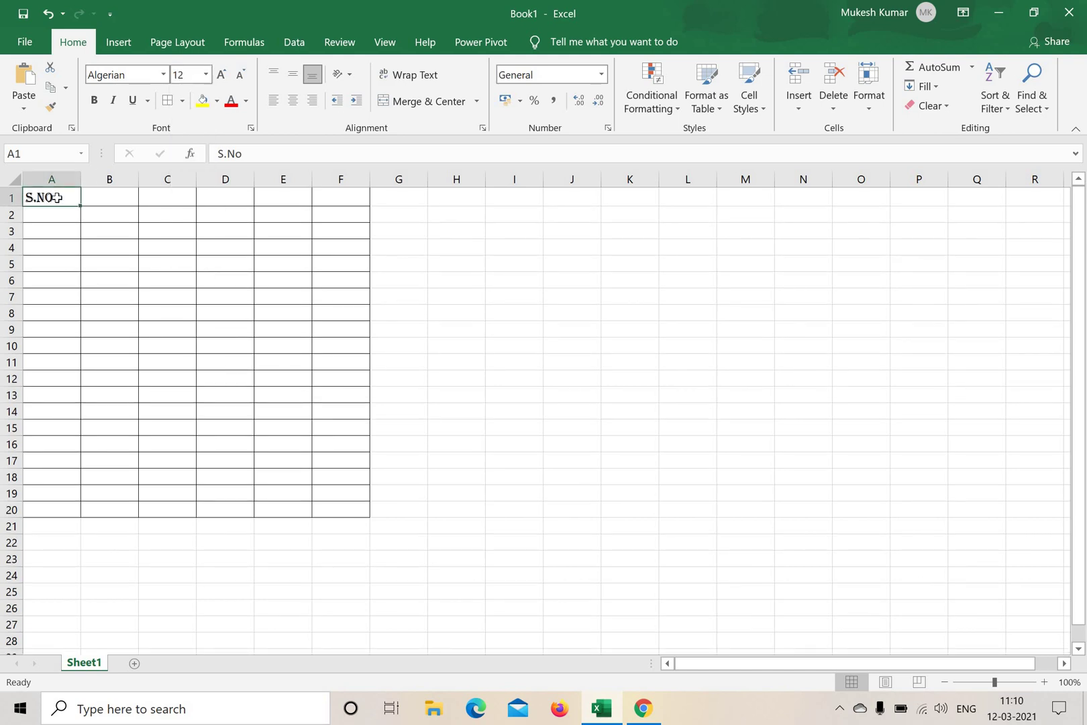
left_click(511, 243)
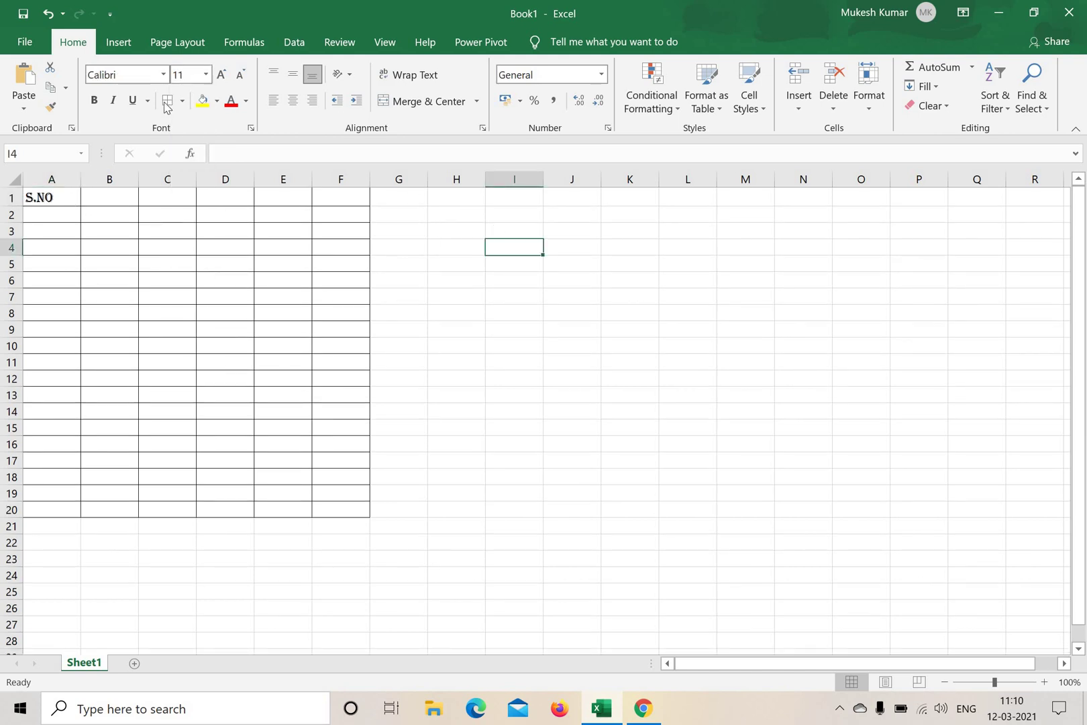
- Set the S.No heading in A1 to Calibri Light, size 11, and make it bold
left_click(59, 199)
left_click(163, 75)
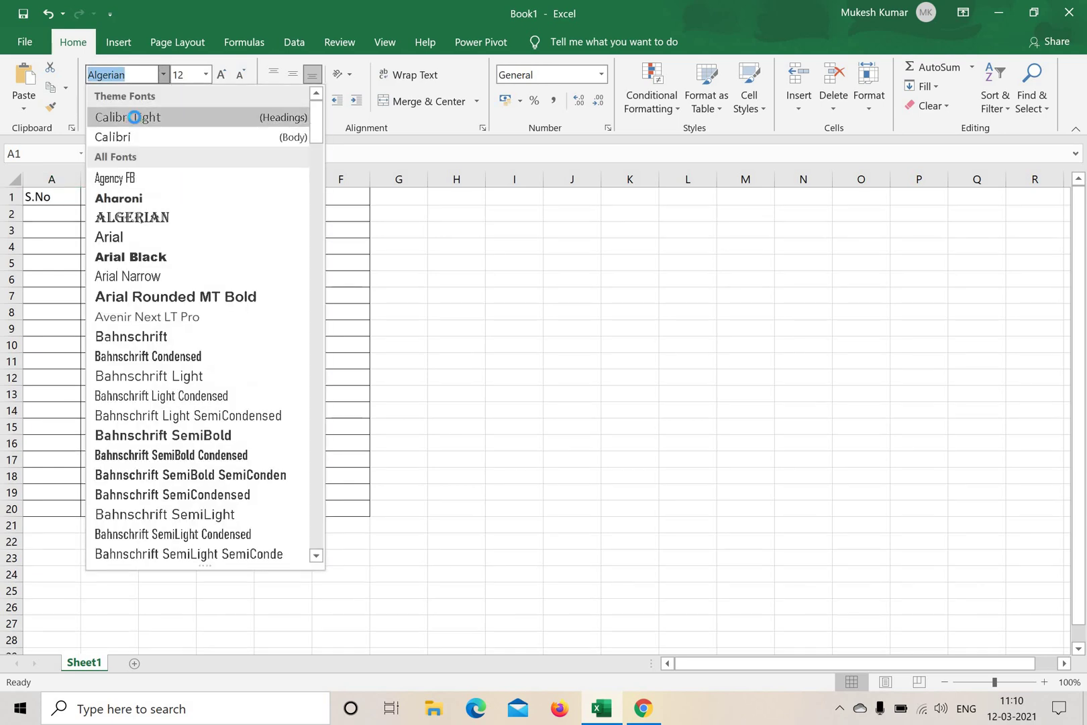
left_click(135, 117)
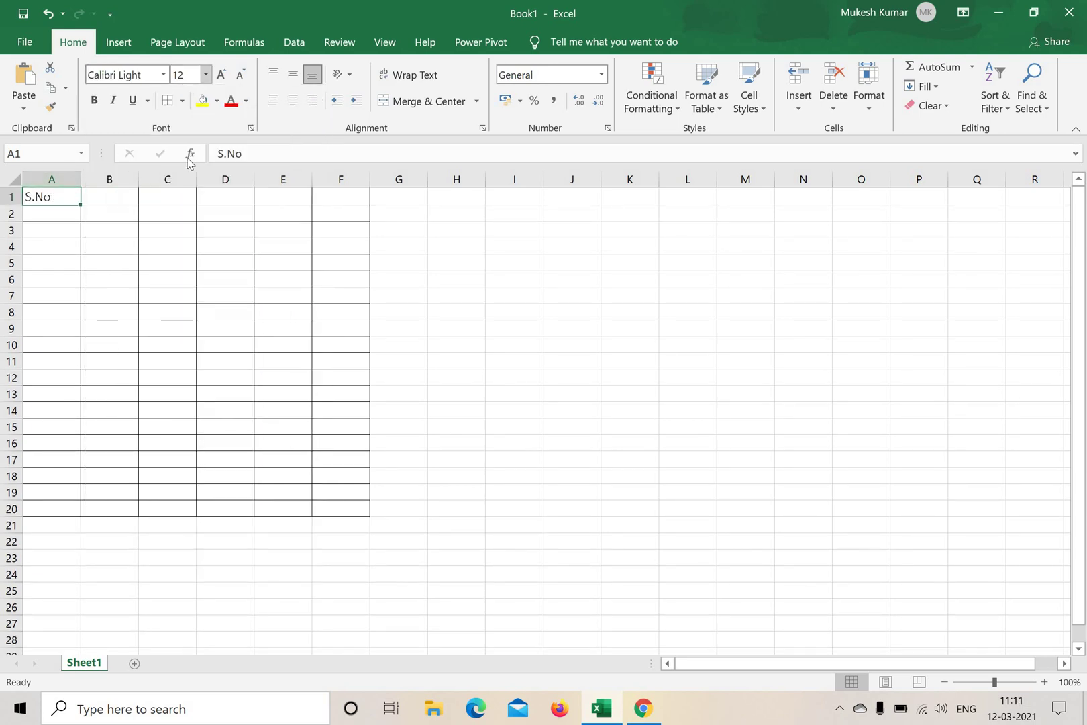
left_click(205, 75)
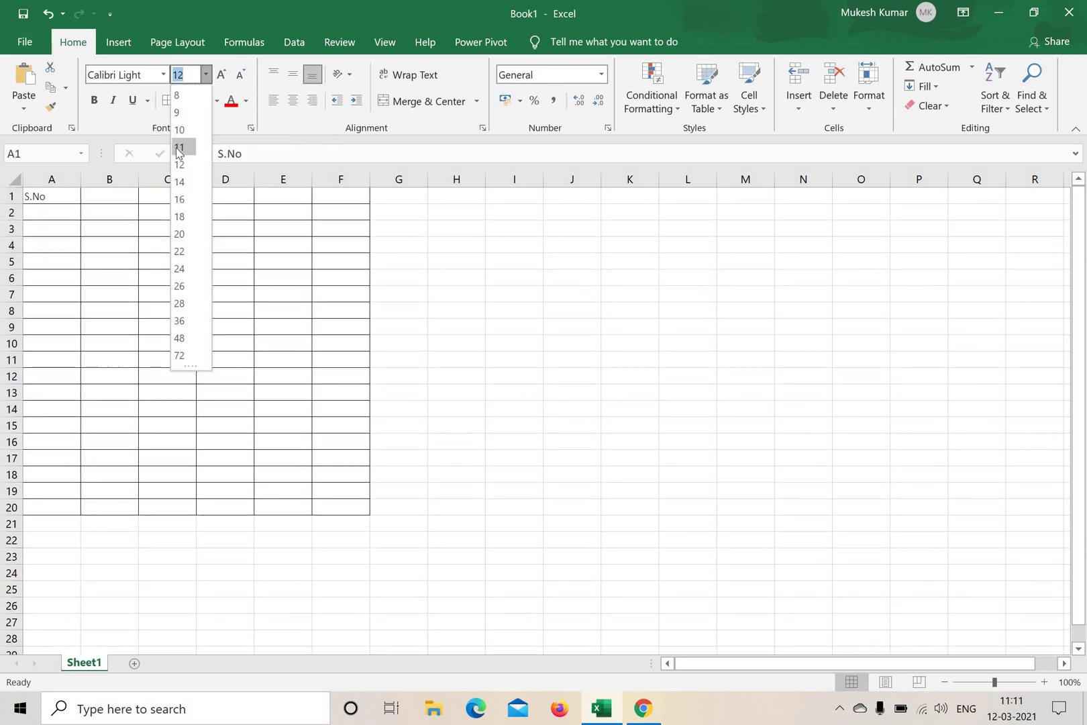
left_click(490, 366)
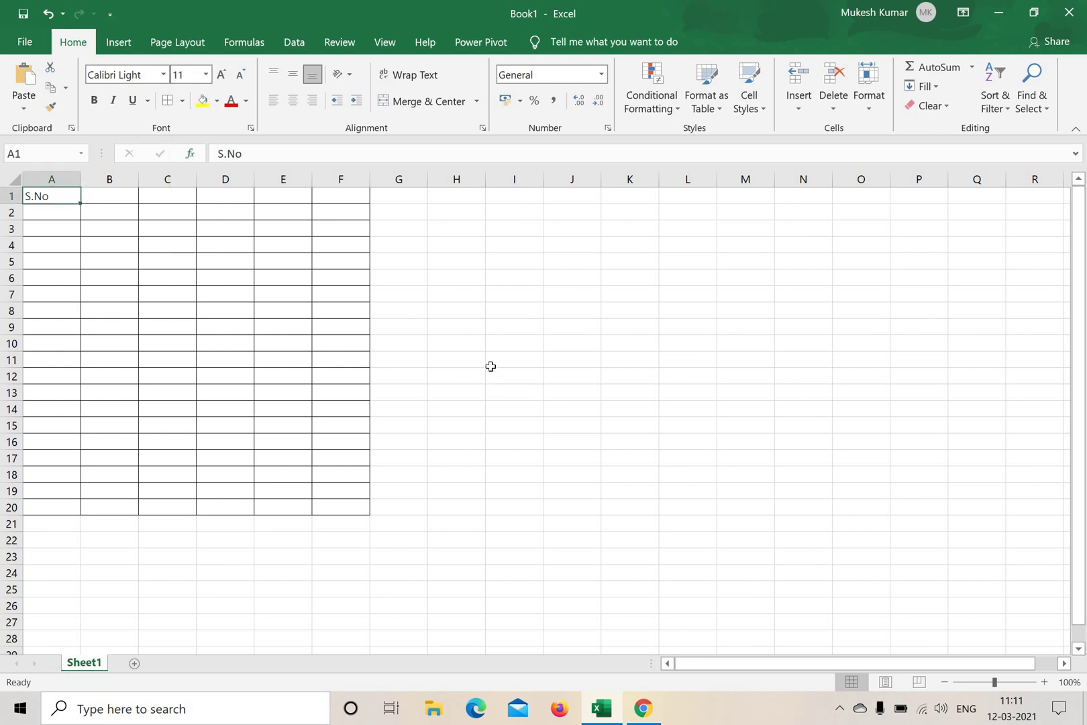
left_click(53, 195)
left_click(94, 100)
- Enter the first serial number, 1, in cell A2 below the S.No heading
left_click(50, 220)
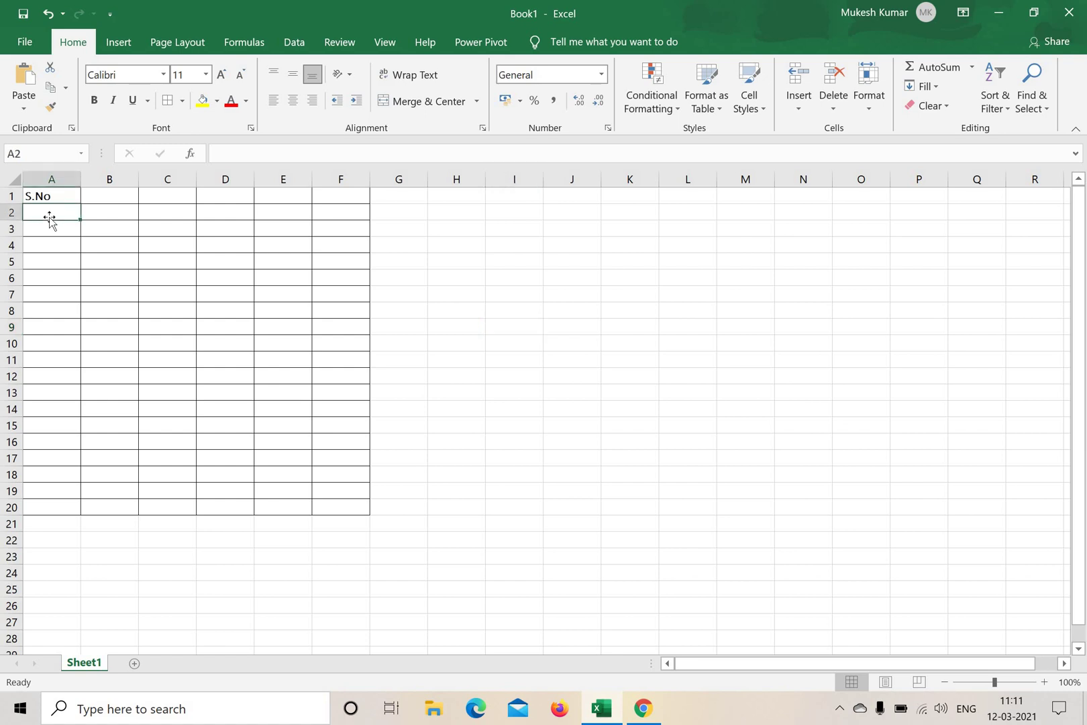
type("1")
left_click(572, 360)
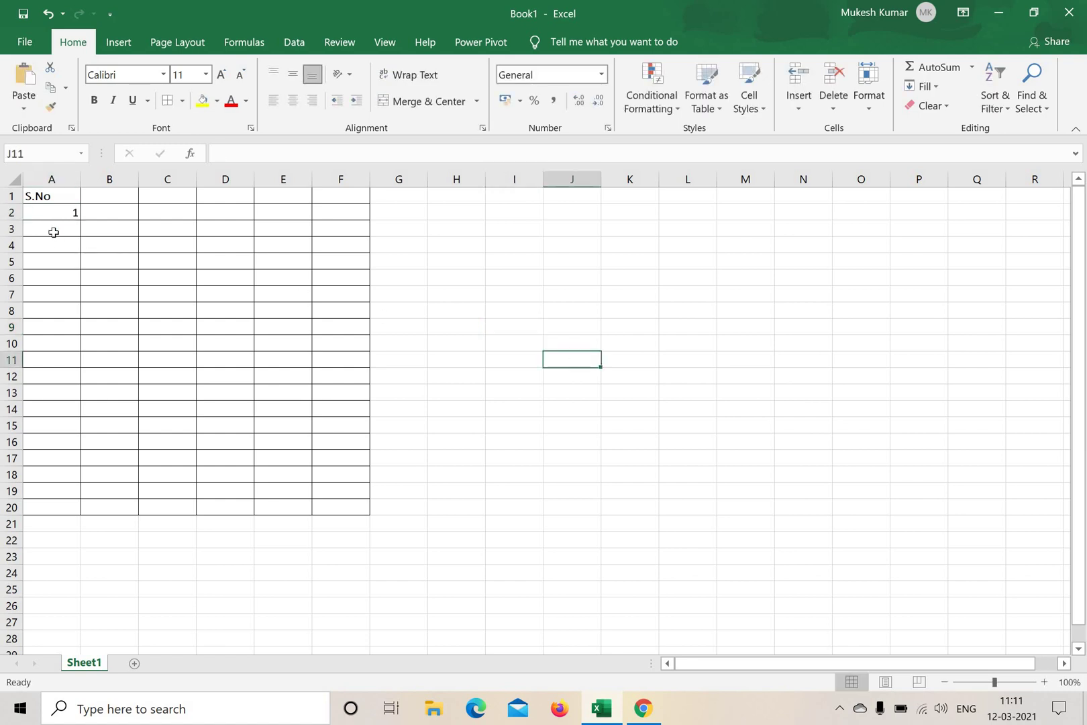
- Enter the serial numbers 2, 3 and 4 in cells A3 to A5
left_click(53, 231)
type("2")
left_click(65, 245)
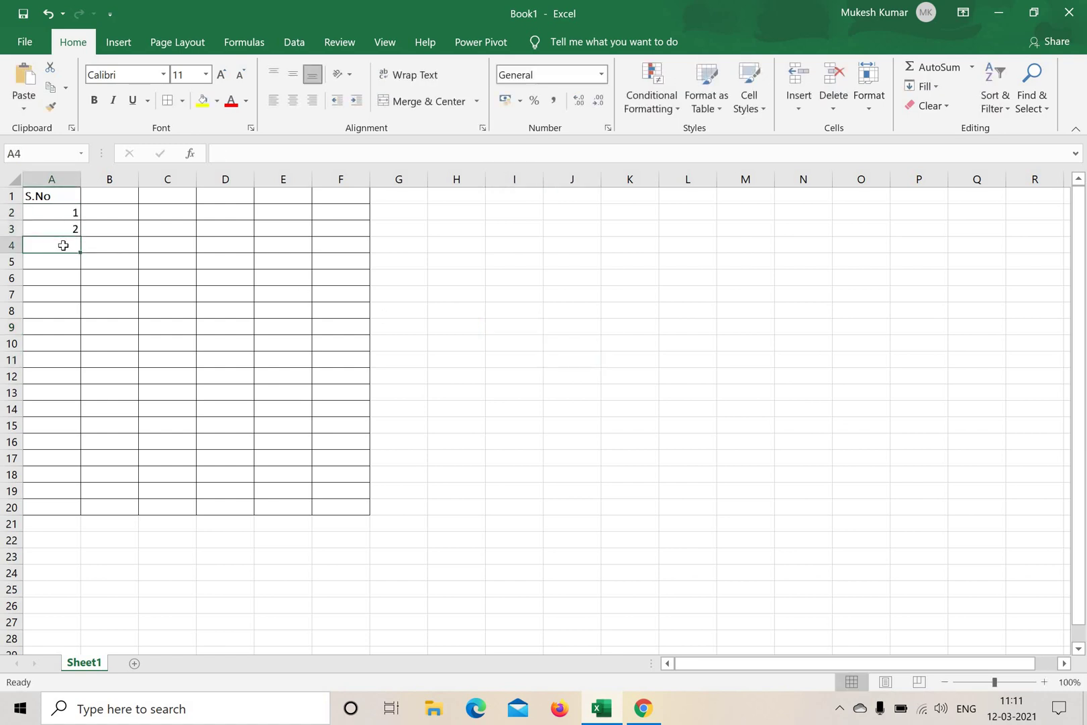
type("3")
left_click(38, 265)
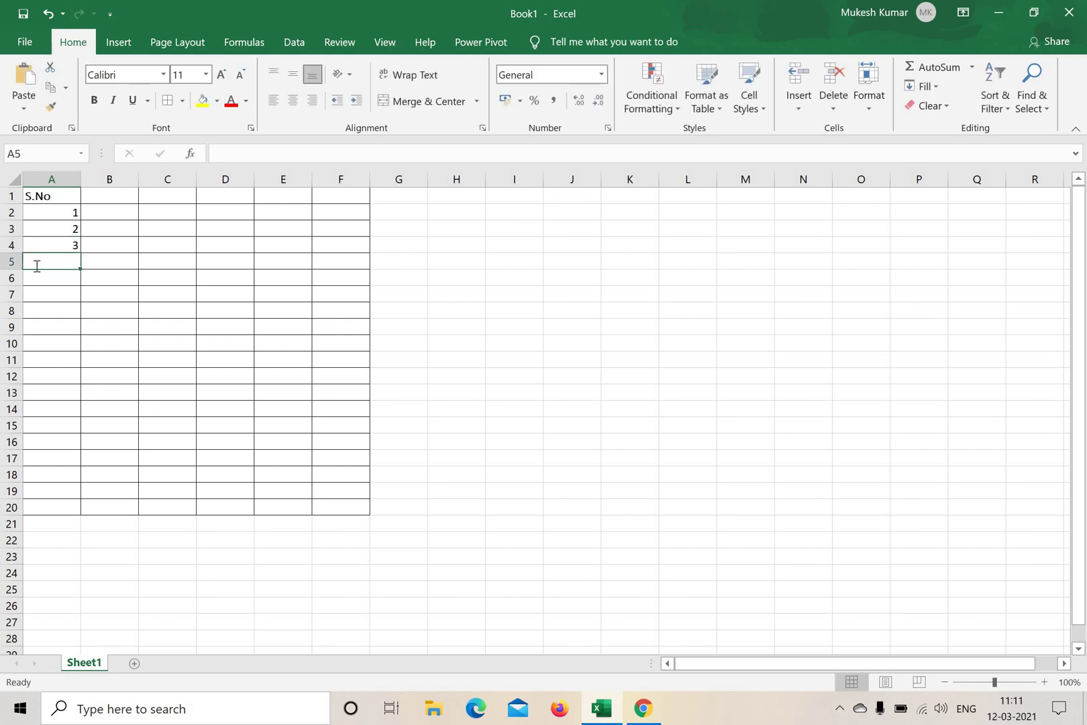
type("4")
left_click(530, 315)
- Clear the serial numbers from A2:A7 and enter 1 again in cell A2
left_click_drag(61, 215, 66, 290)
key("Delete")
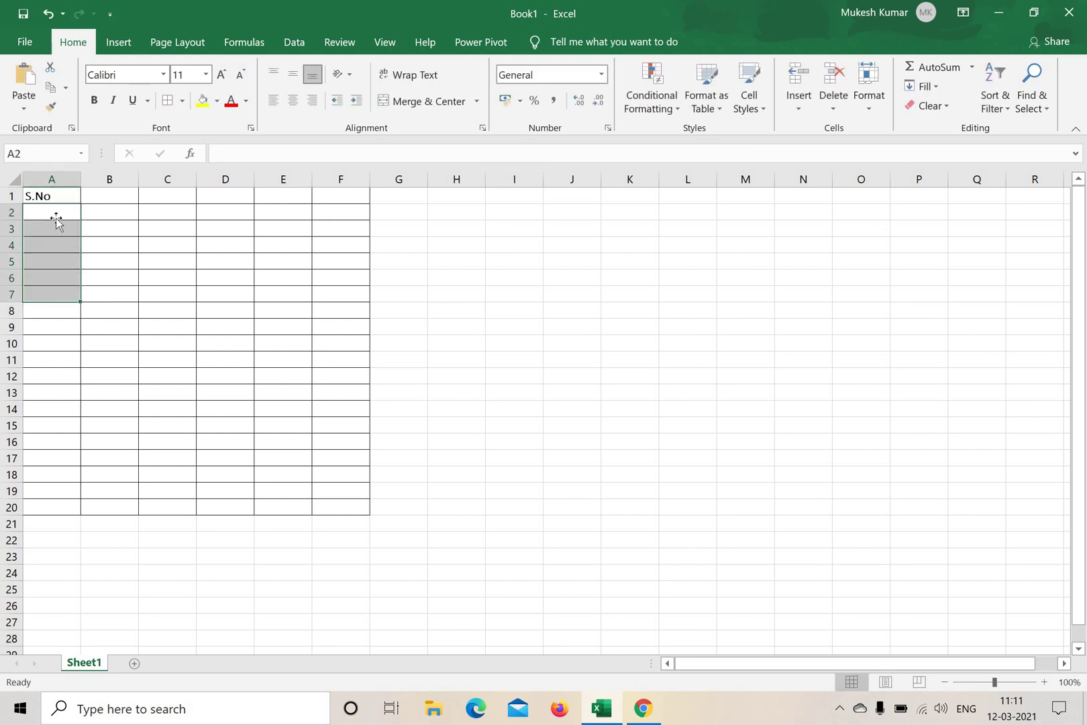
left_click(54, 217)
type("1")
left_click(572, 311)
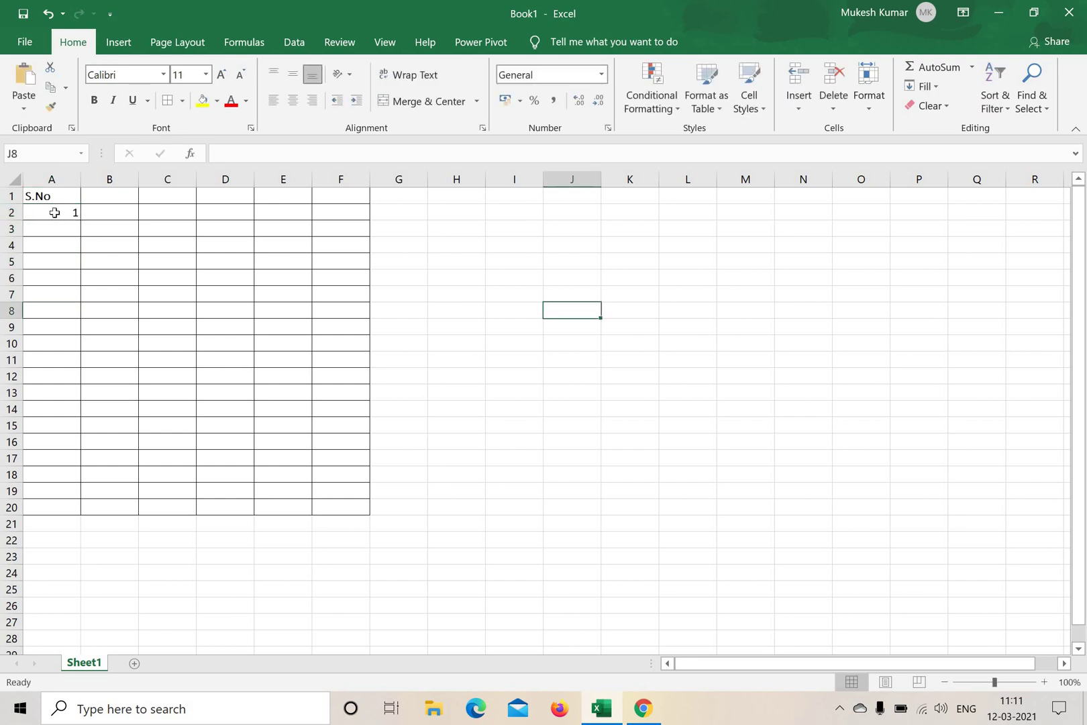
- Fill the serial numbers as a series from A2 down to A20 and centre them horizontally
left_click(55, 213)
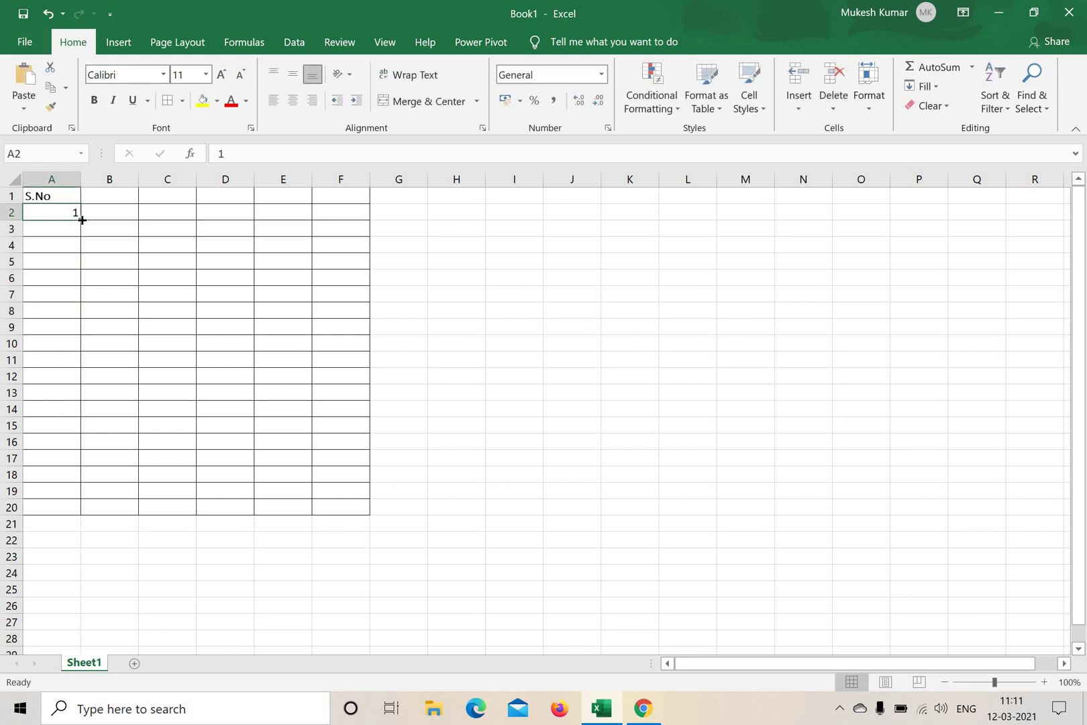
left_click_drag(82, 220, 85, 515)
left_click(92, 525)
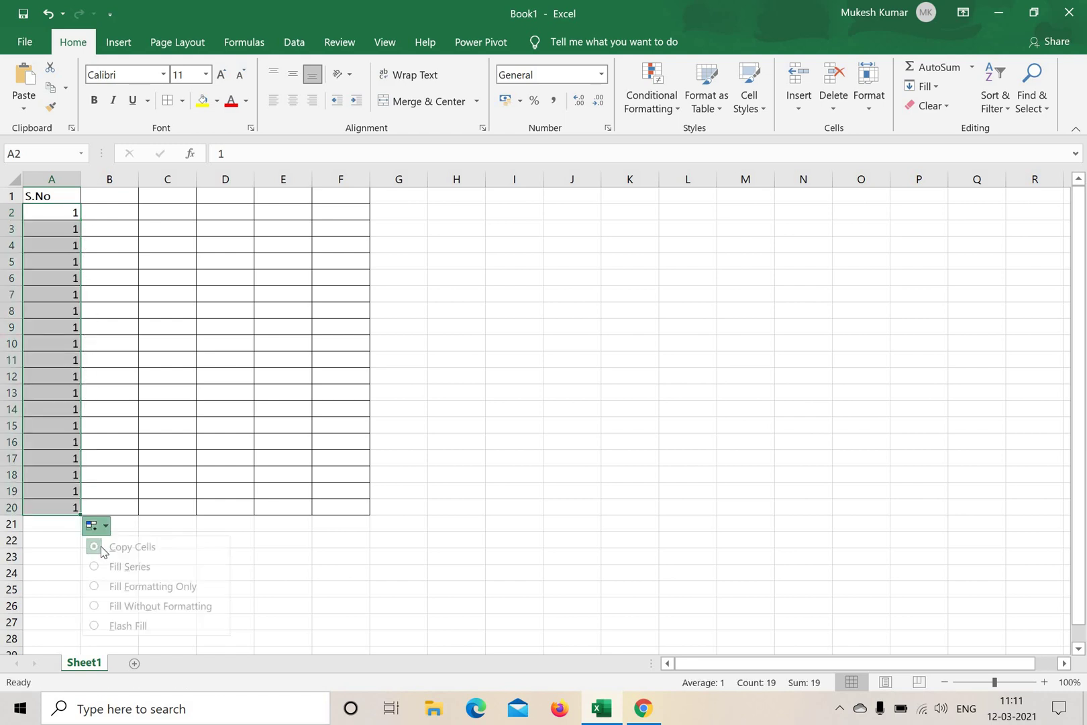
left_click(116, 567)
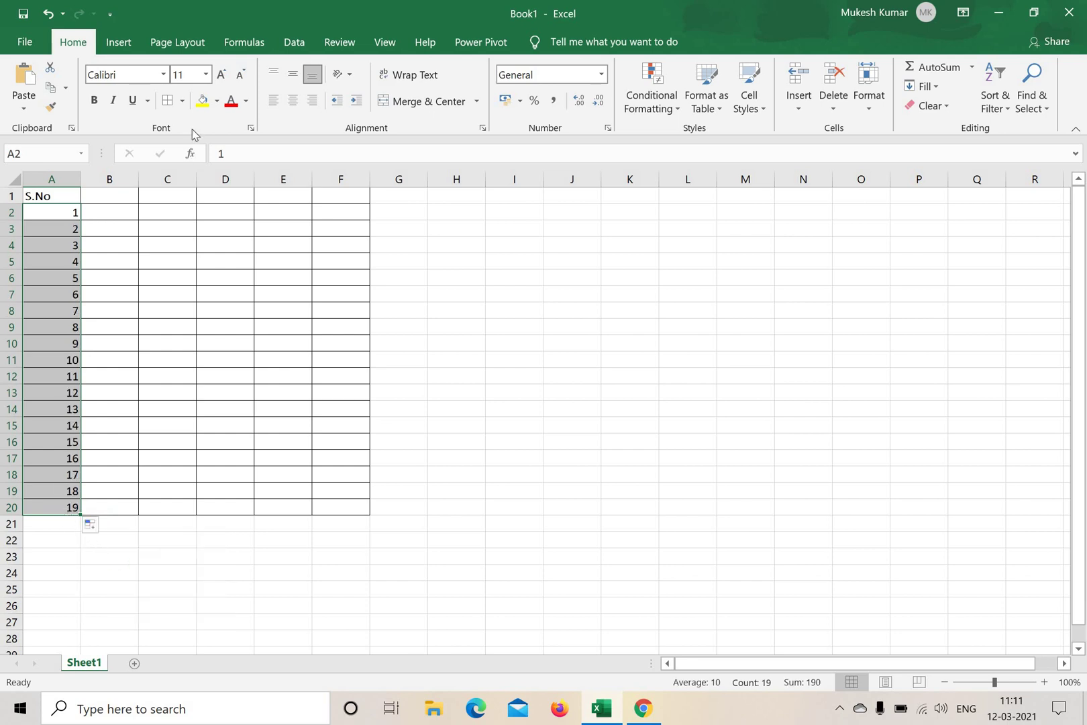
left_click(293, 102)
left_click(515, 359)
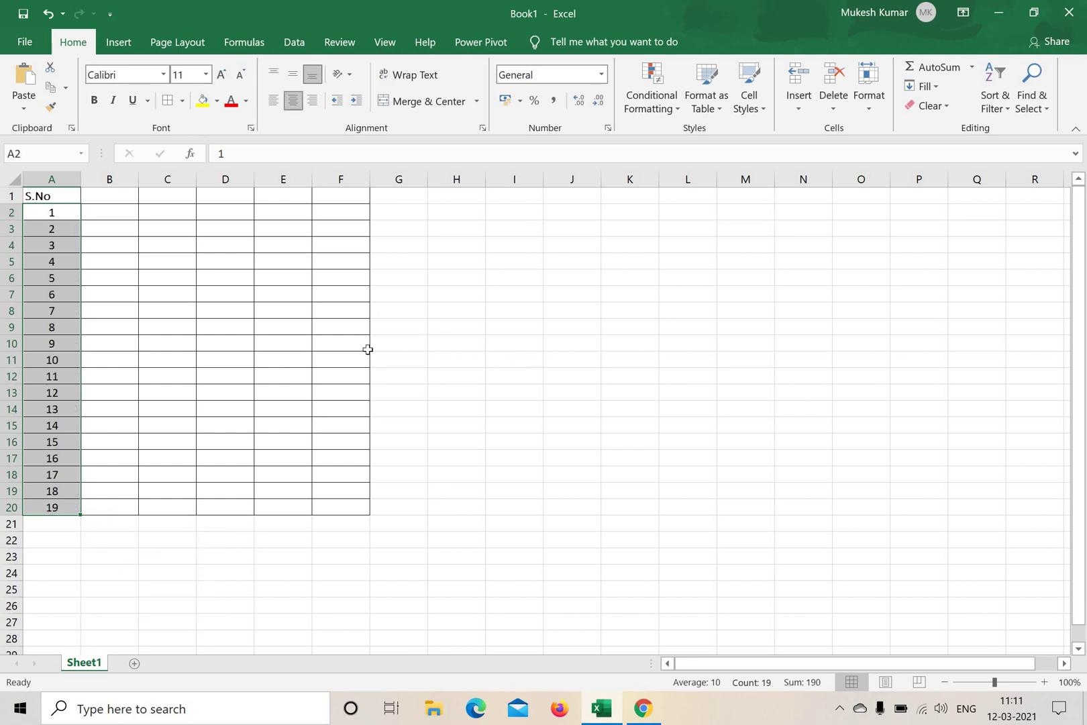
- Extend the table by applying all borders to the range A20:F34
scroll(57, 304, "down", 4)
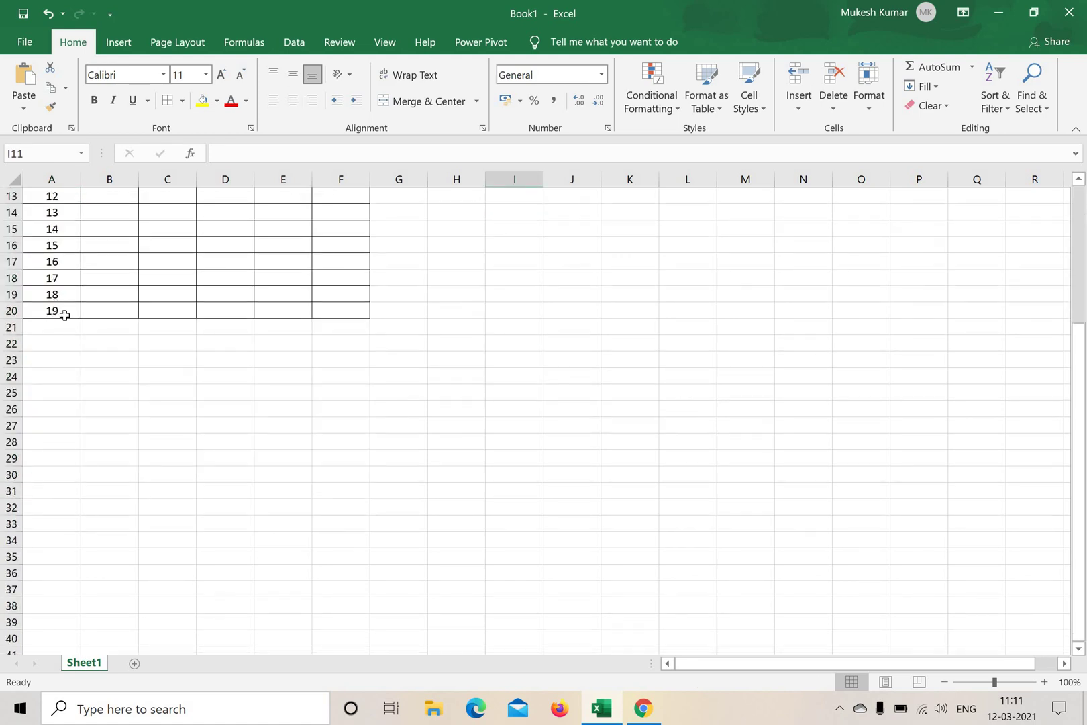
left_click_drag(52, 311, 355, 543)
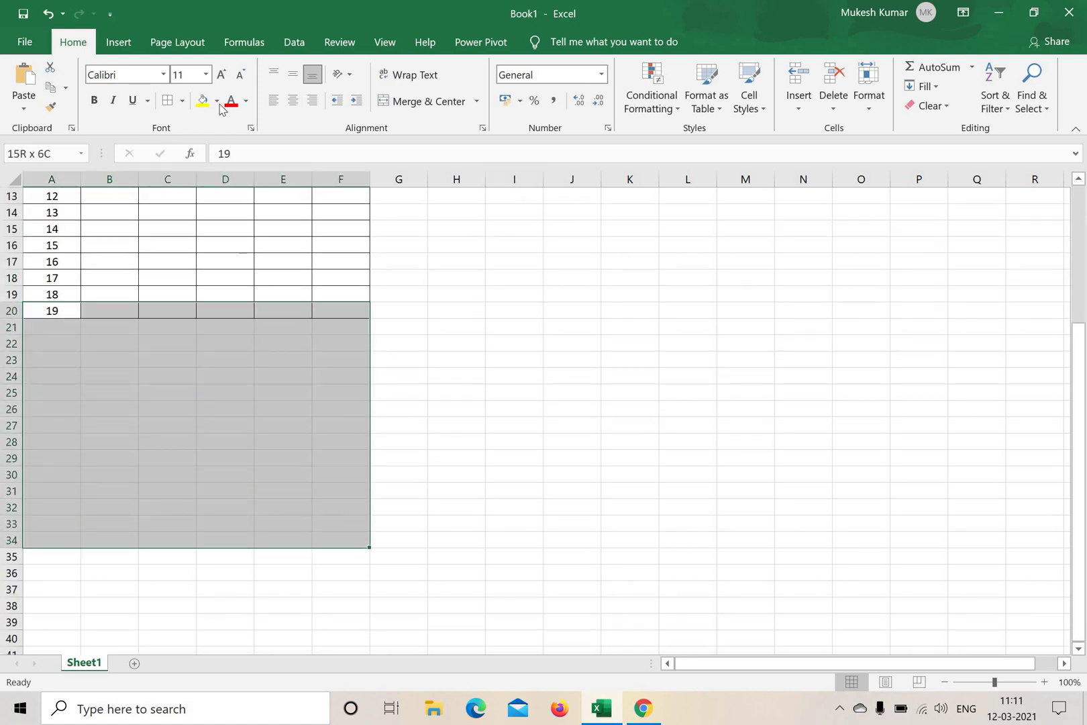
left_click(168, 101)
left_click(572, 406)
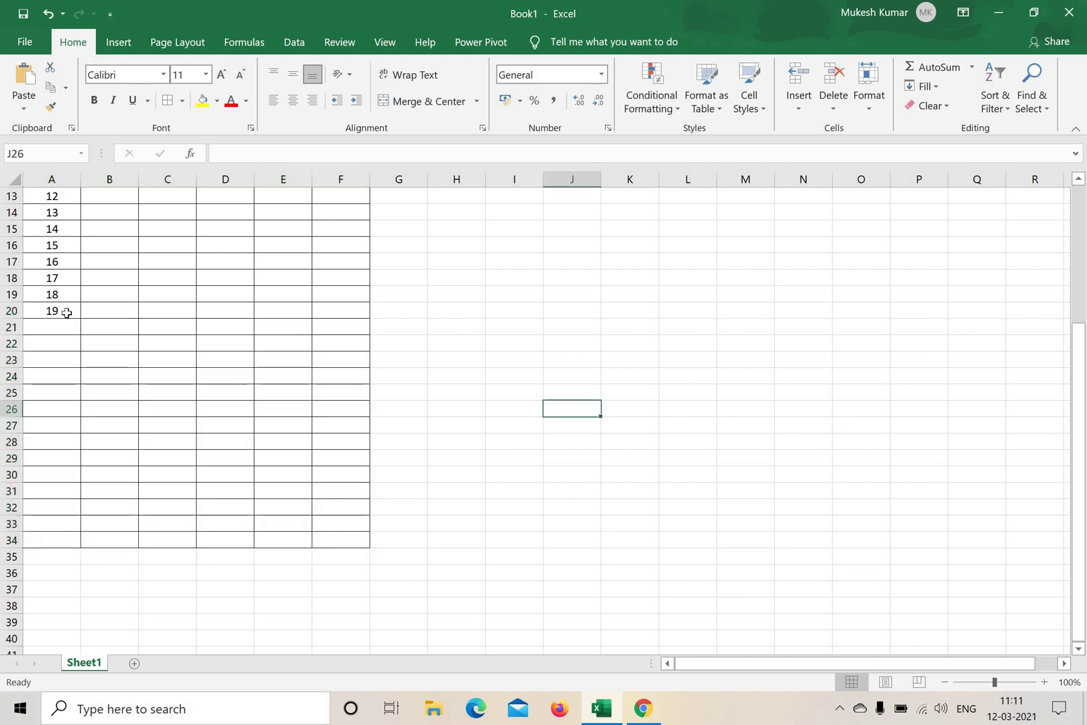
- Continue the serial numbers from A20 down to A34 using Fill Series
left_click(73, 317)
left_click_drag(82, 346, 92, 564)
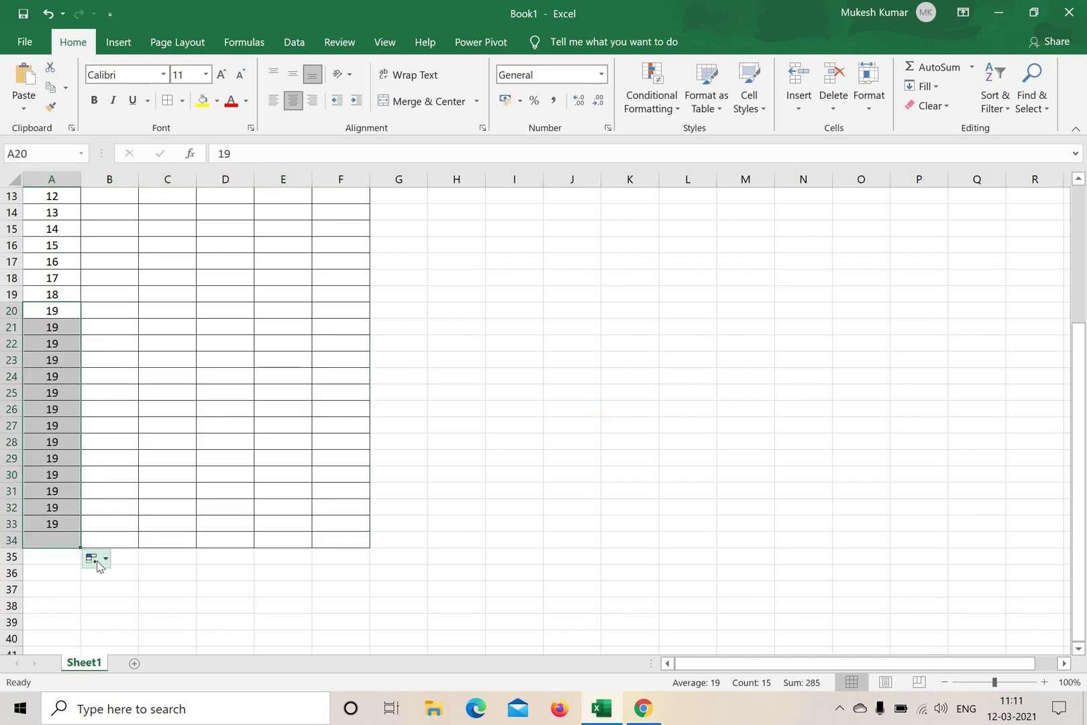
left_click(90, 557)
left_click(127, 601)
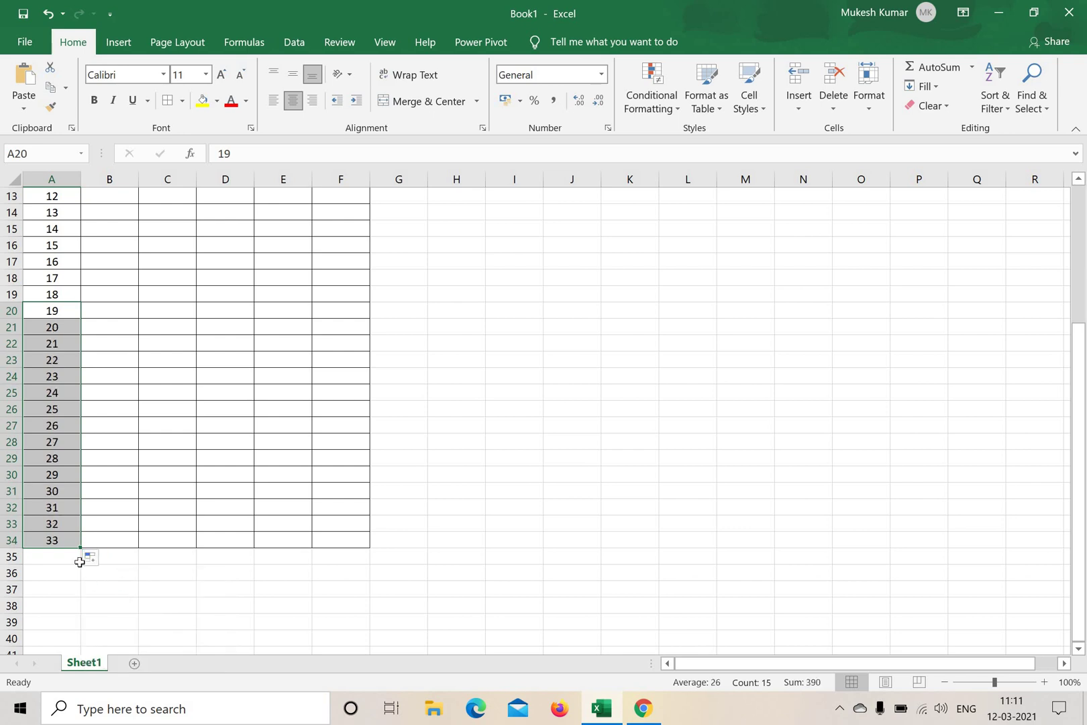
left_click(70, 542)
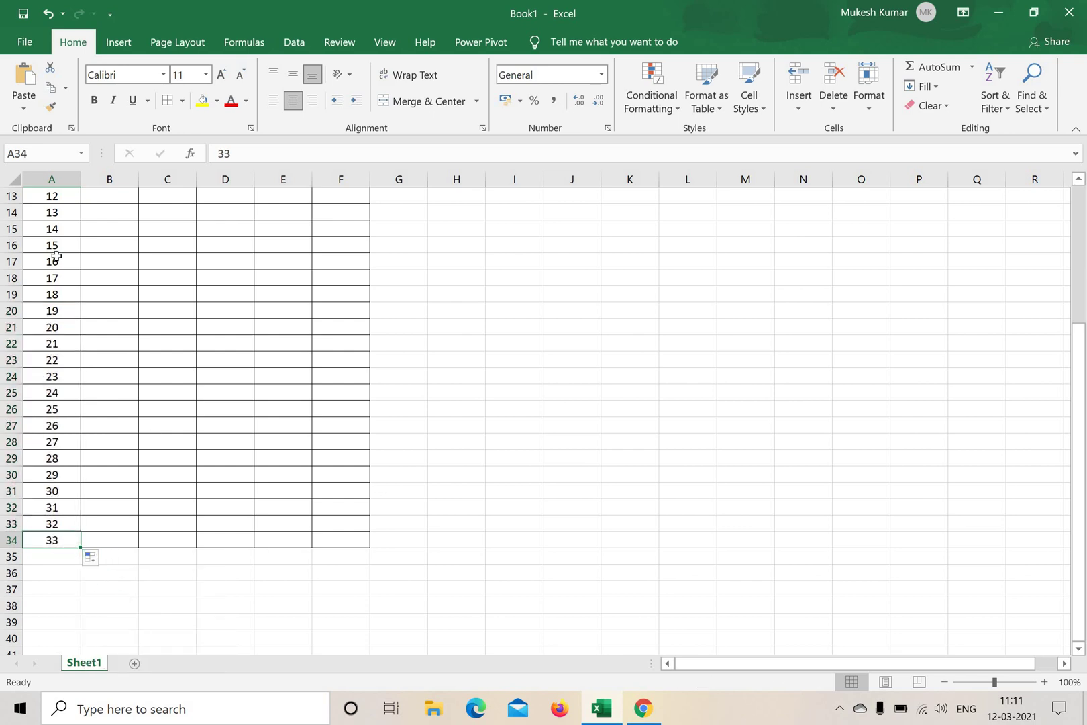
- Fill the header row A1:F1 with the standard yellow colour
scroll(64, 304, "up", 1)
scroll(63, 305, "up", 3)
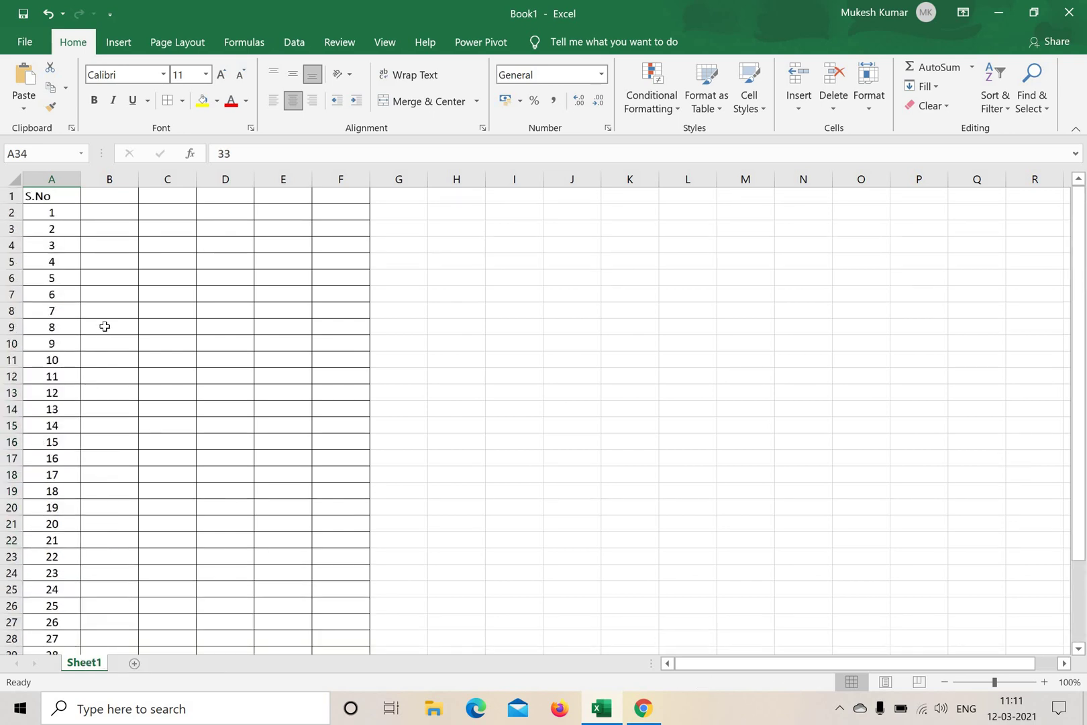
left_click_drag(64, 196, 221, 108)
left_click(218, 101)
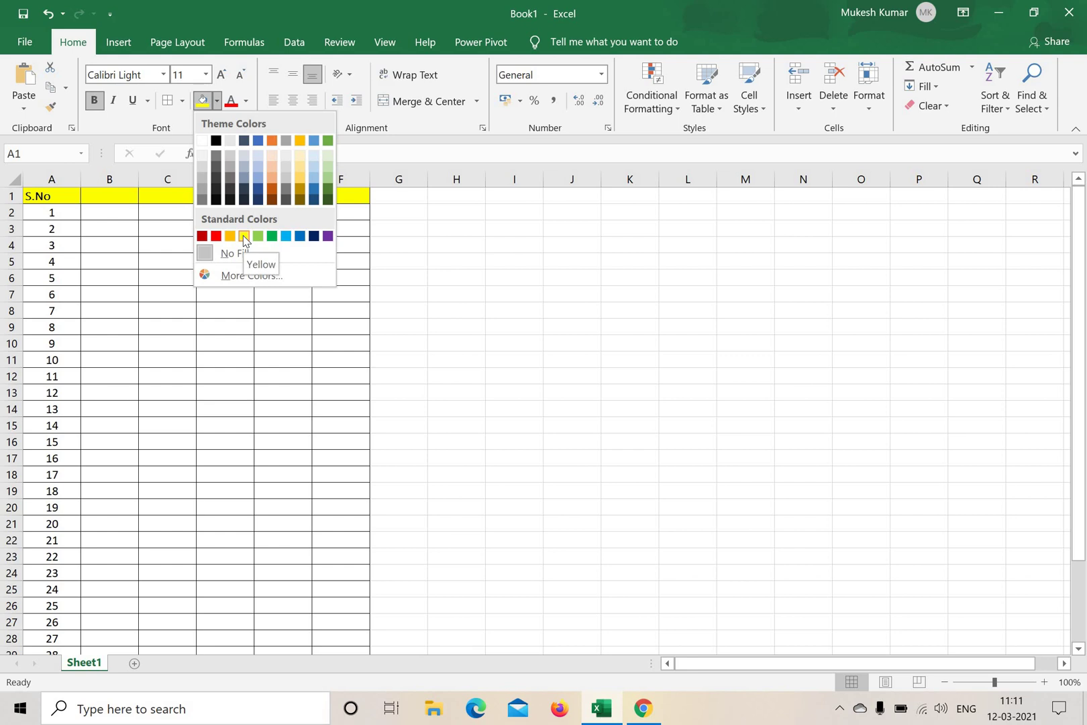
left_click(244, 236)
left_click(456, 245)
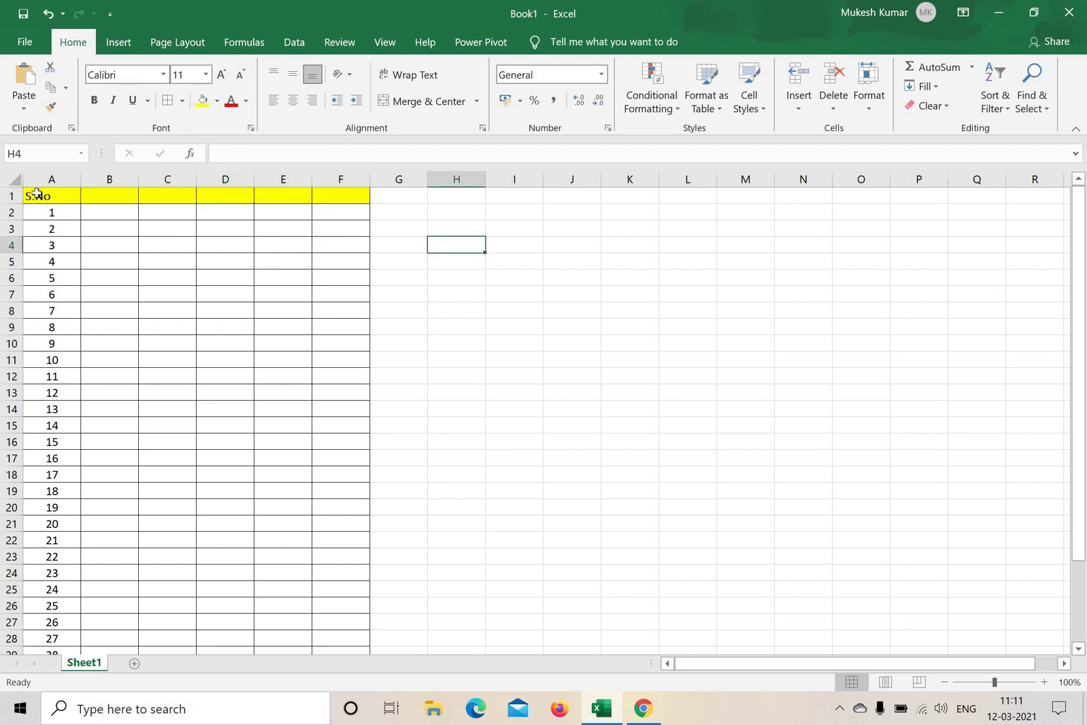
- Set the fill colour of the header row A1:F1 to light grey
left_click_drag(52, 195, 342, 197)
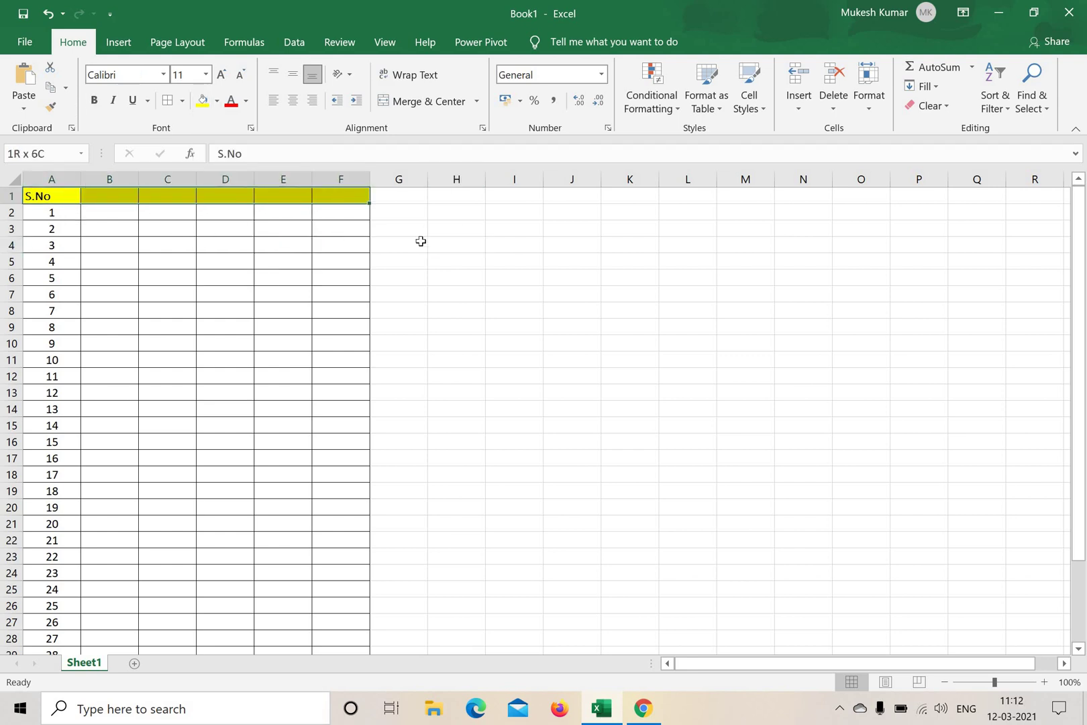
left_click(457, 262)
left_click_drag(52, 195, 342, 195)
left_click(218, 102)
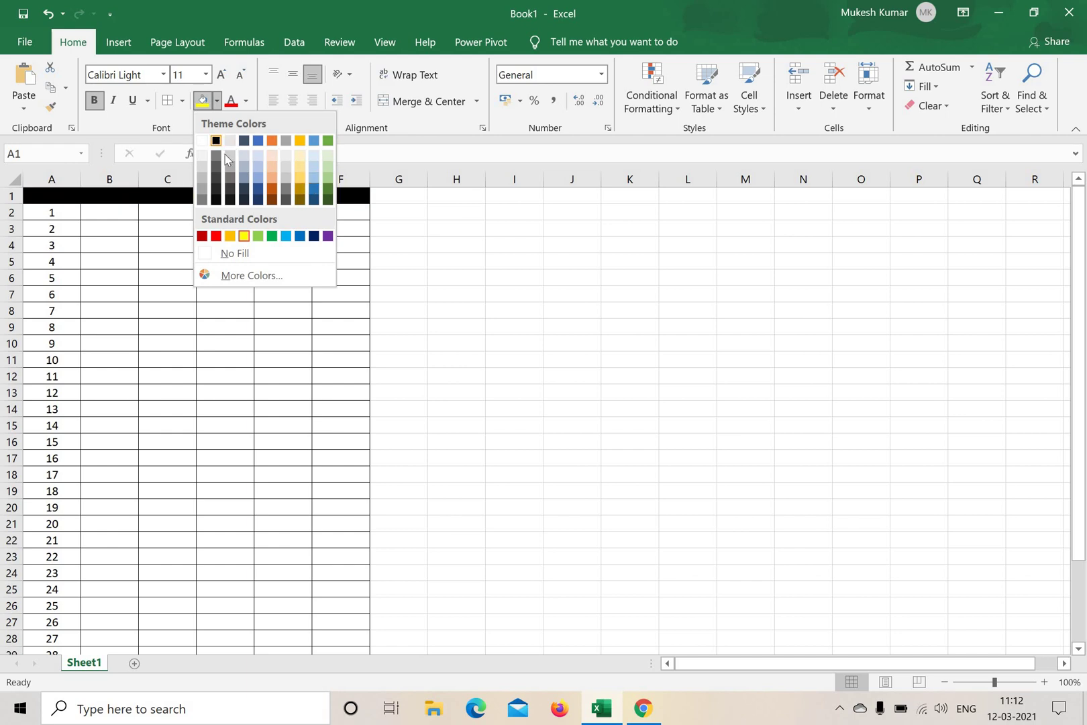
left_click(505, 337)
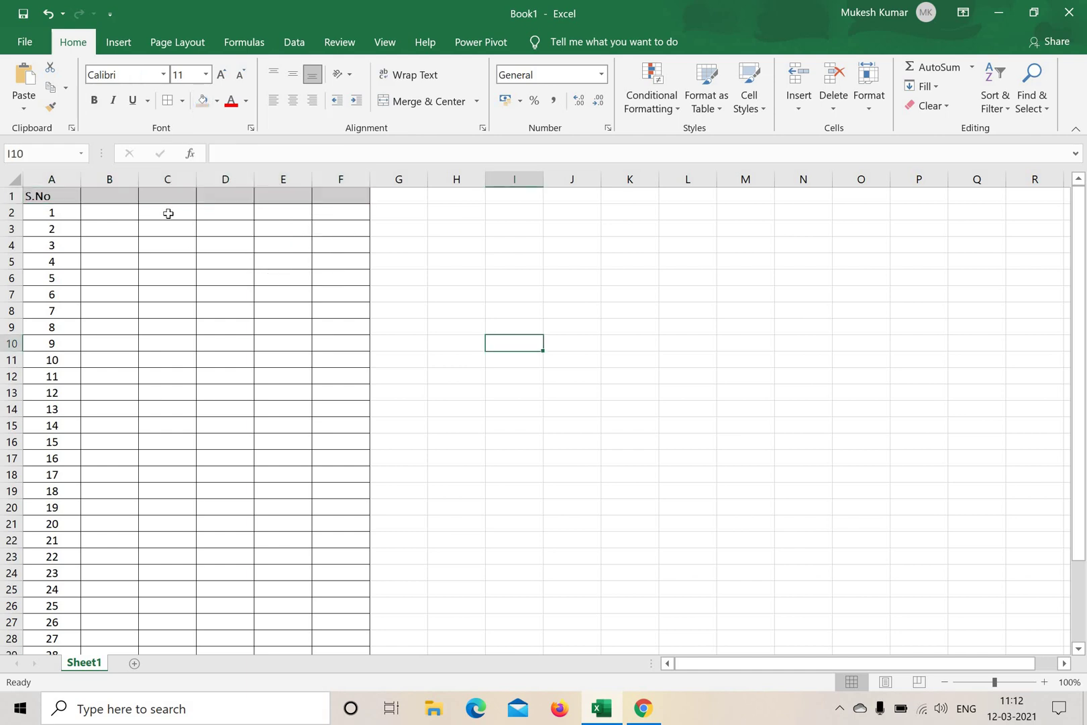
- Apply Thick Outside Borders around the whole table, A1:F34
left_click_drag(37, 196, 348, 614)
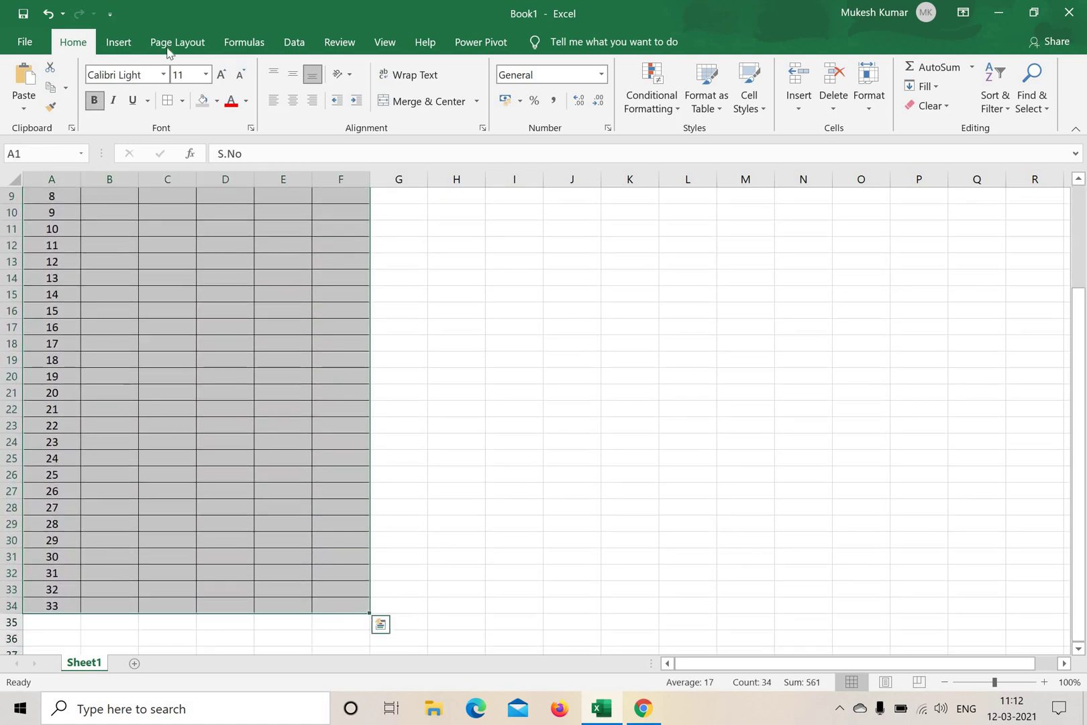
left_click(182, 103)
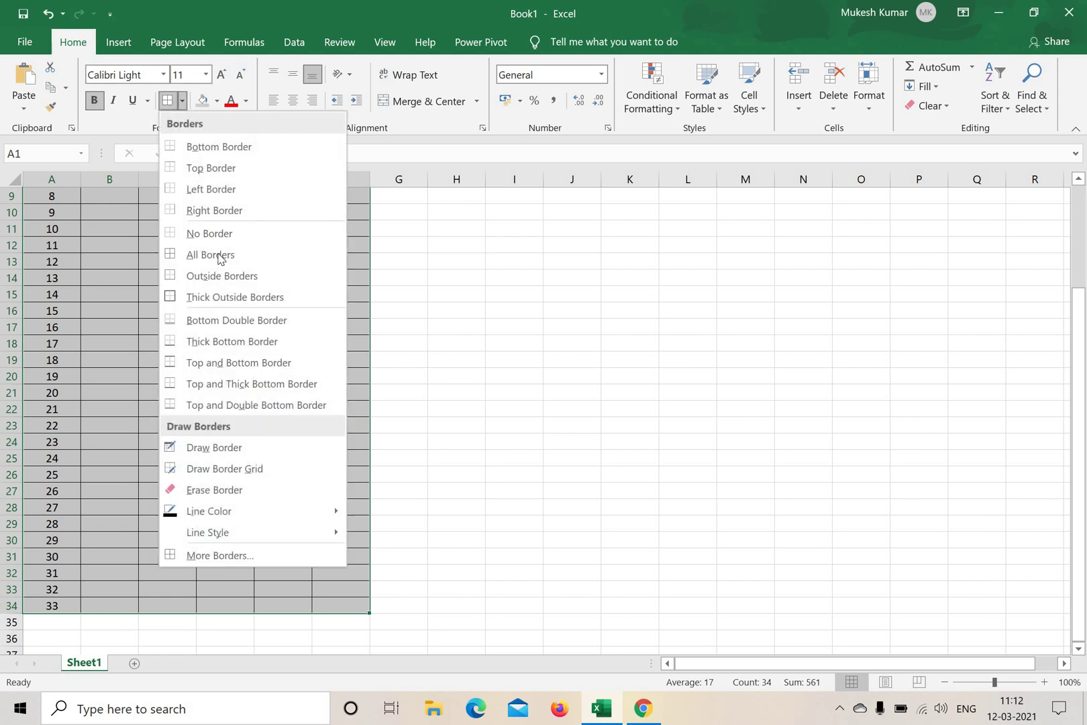
left_click(219, 300)
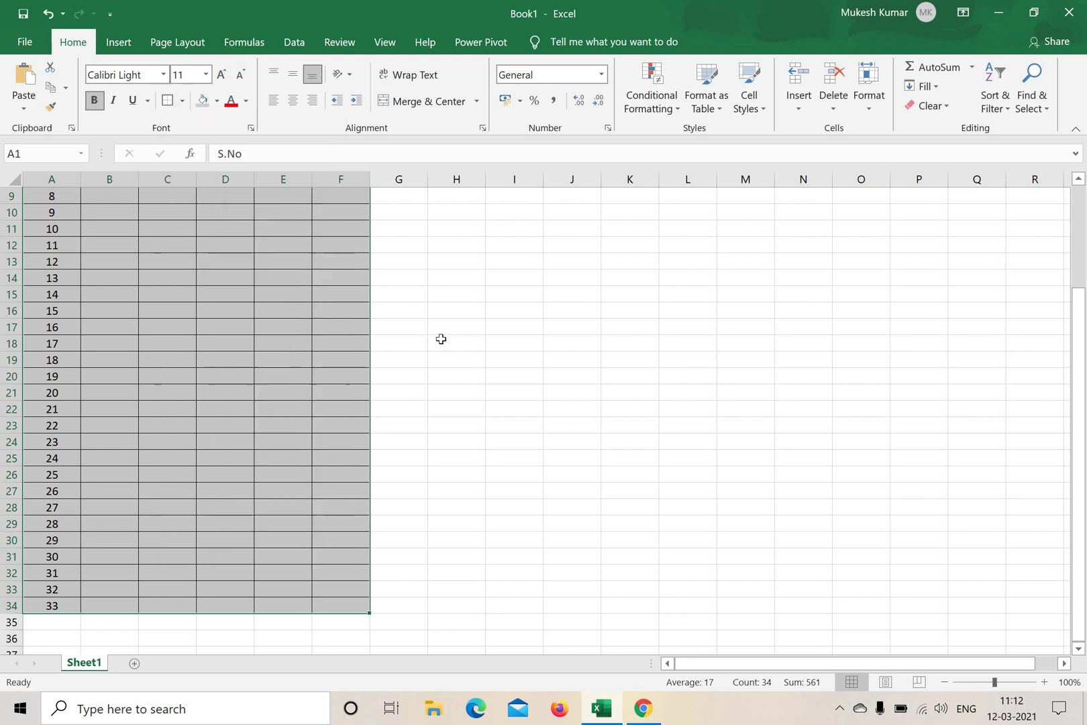
scroll(440, 337, "up", 3)
left_click(514, 342)
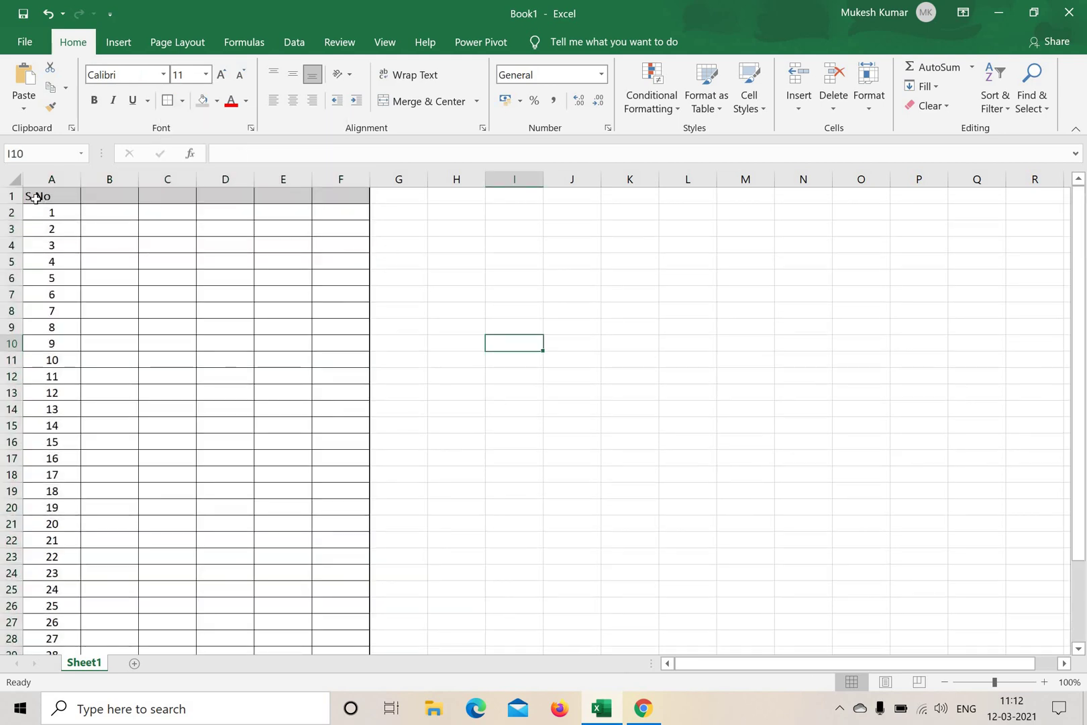
- Apply Thick Outside Borders to the header row A1:F1
left_click_drag(36, 198, 335, 198)
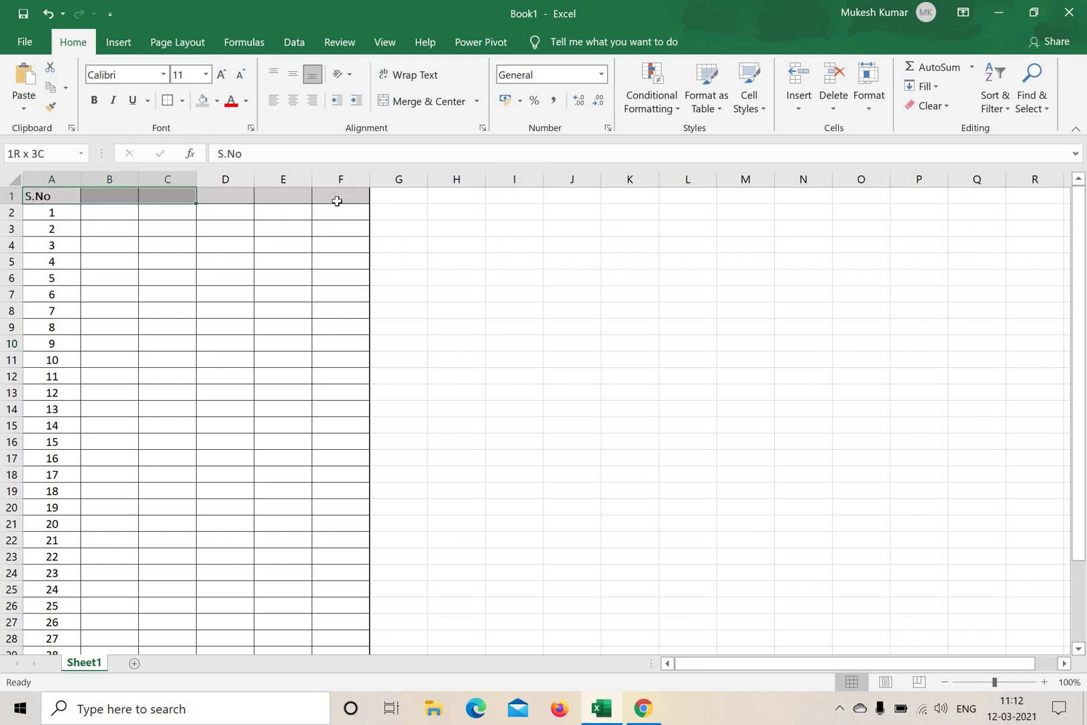
left_click(182, 101)
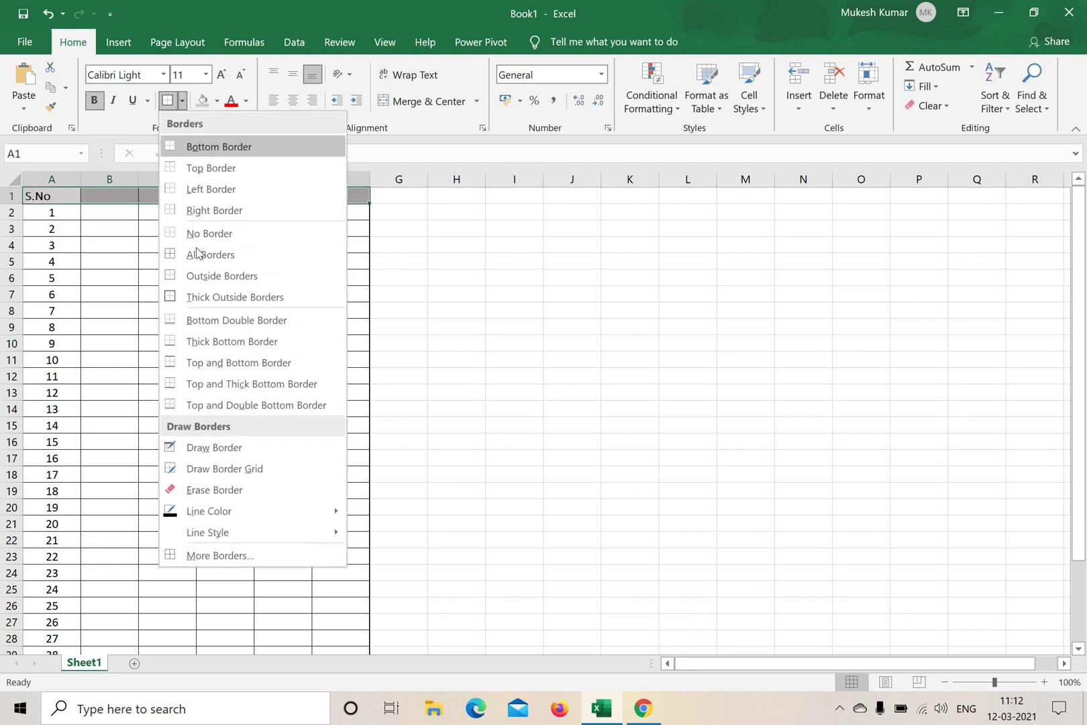
left_click(204, 296)
left_click(514, 294)
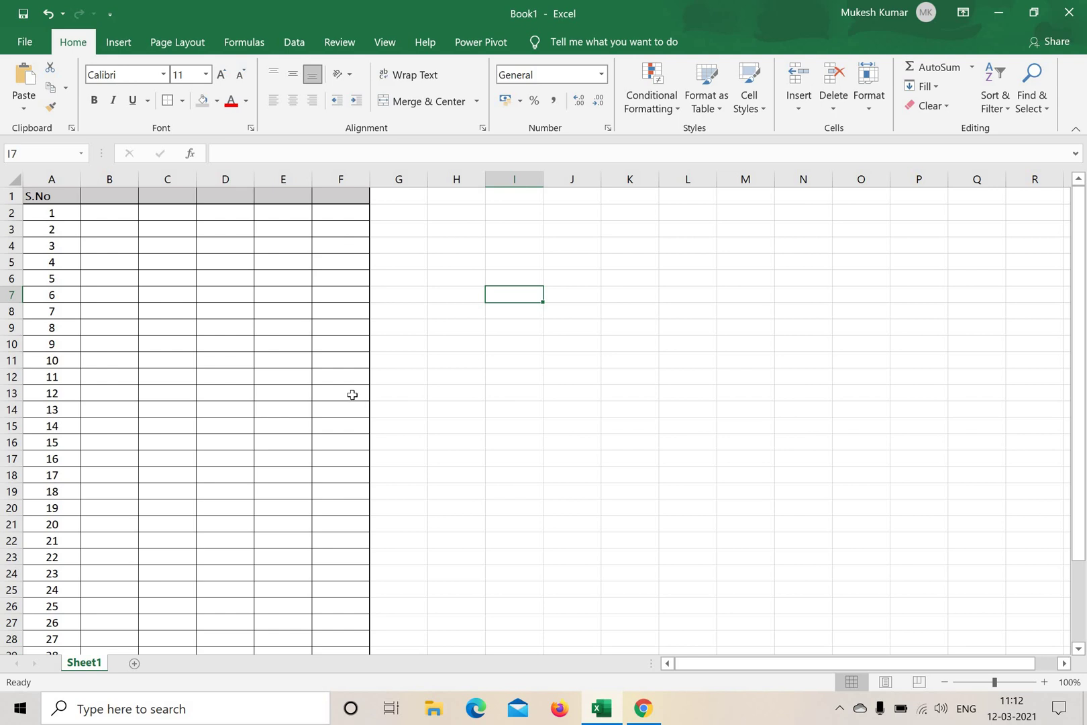
- Apply Thick Outside Borders to the serial number column, A1:A34
left_click_drag(51, 196, 51, 622)
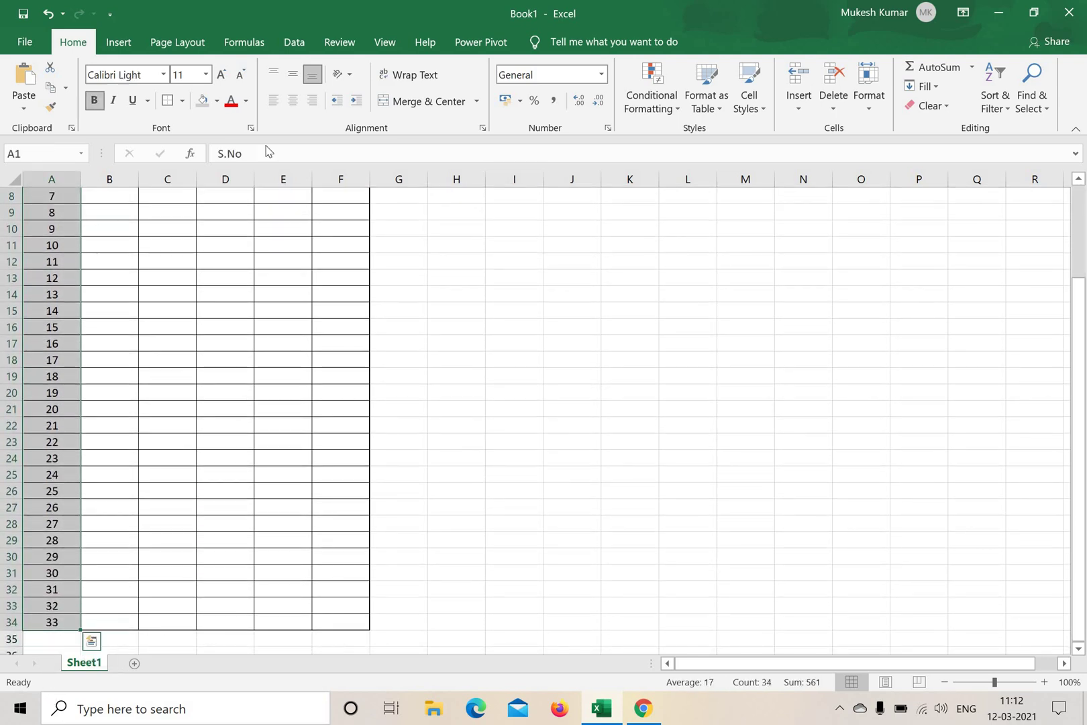
left_click(182, 100)
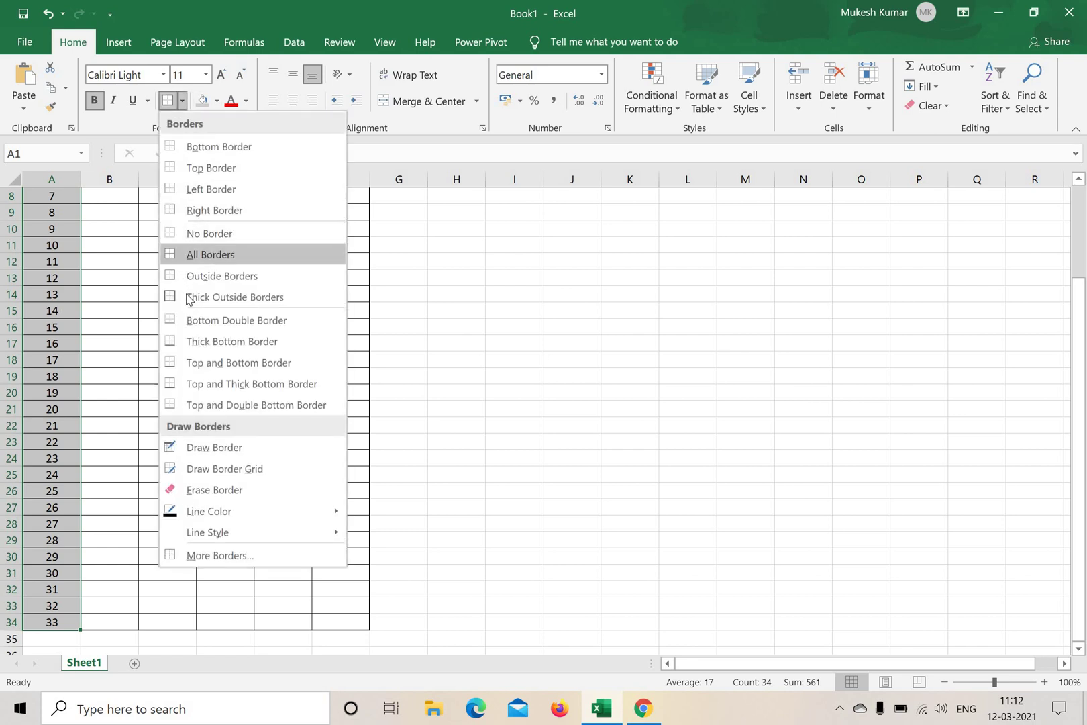
left_click(244, 341)
scroll(158, 259, "up", 3)
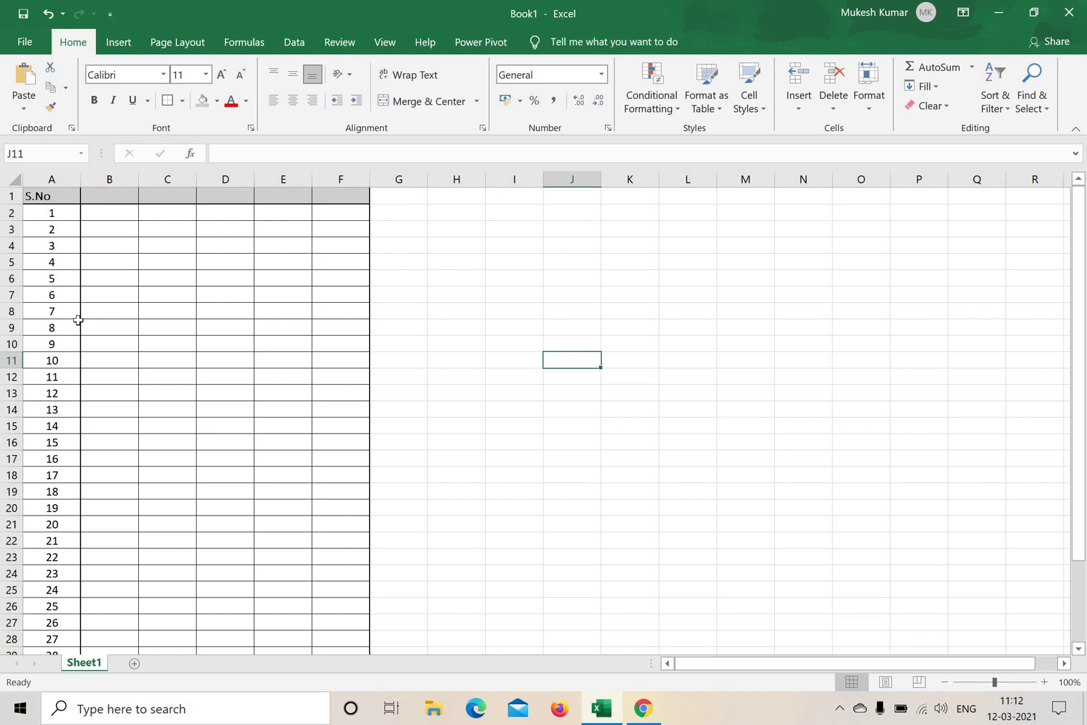
- Enter the column heading "Name of the Student" in cell B1
left_click(125, 200)
type("Name of")
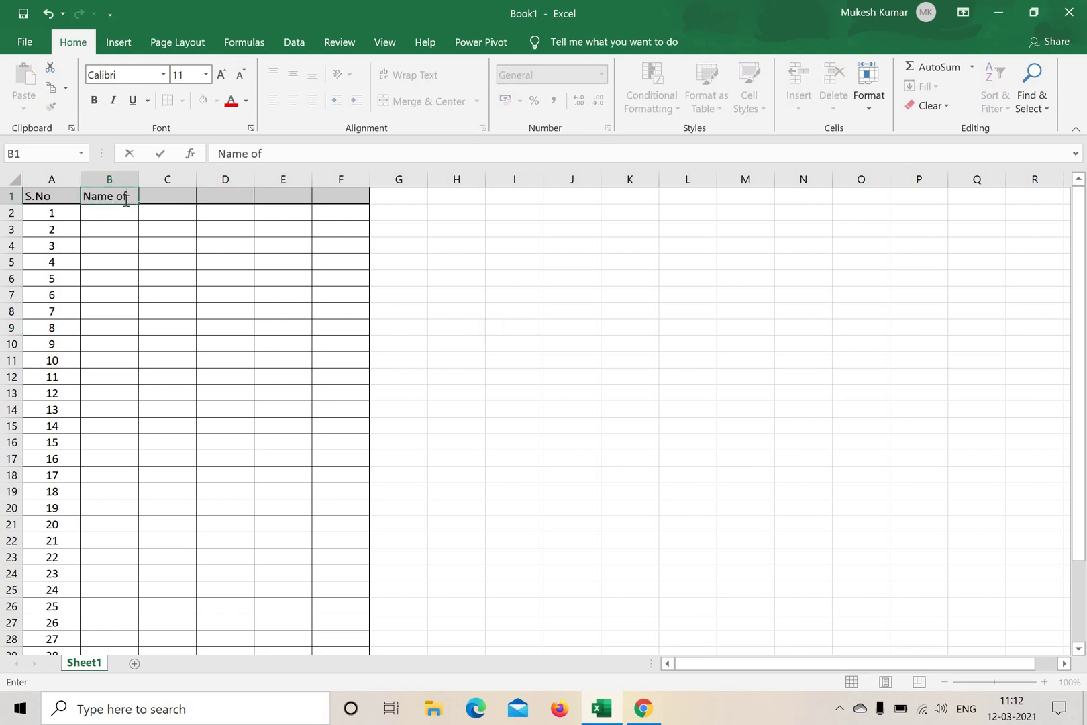
type(" the")
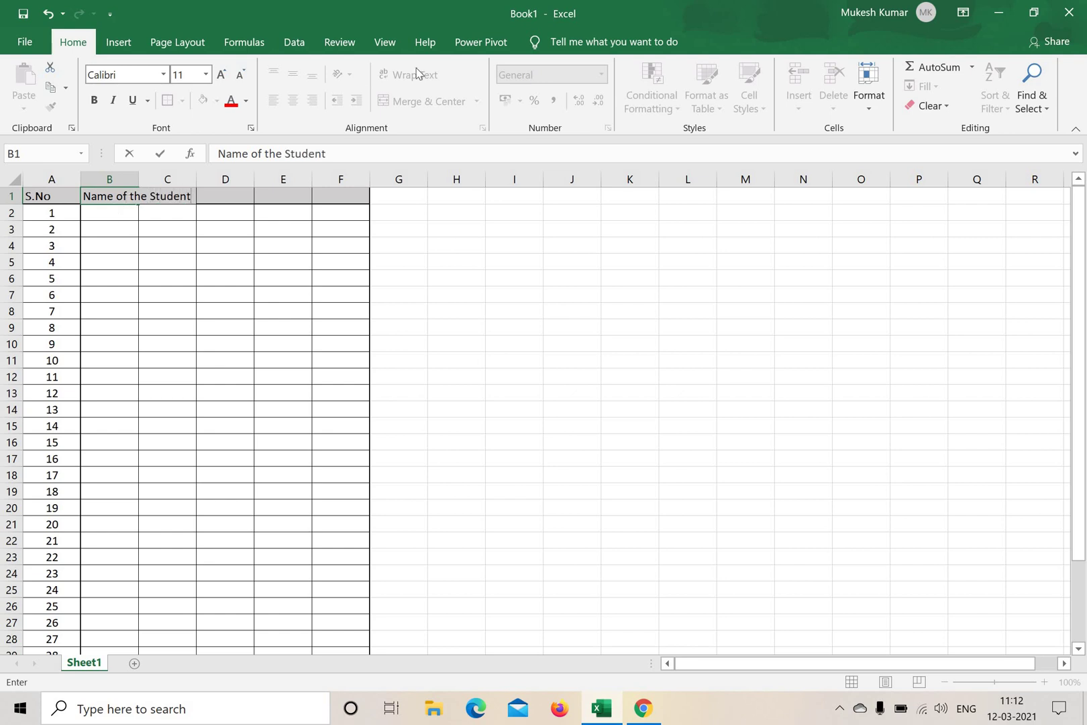
type(" Student")
left_click(599, 333)
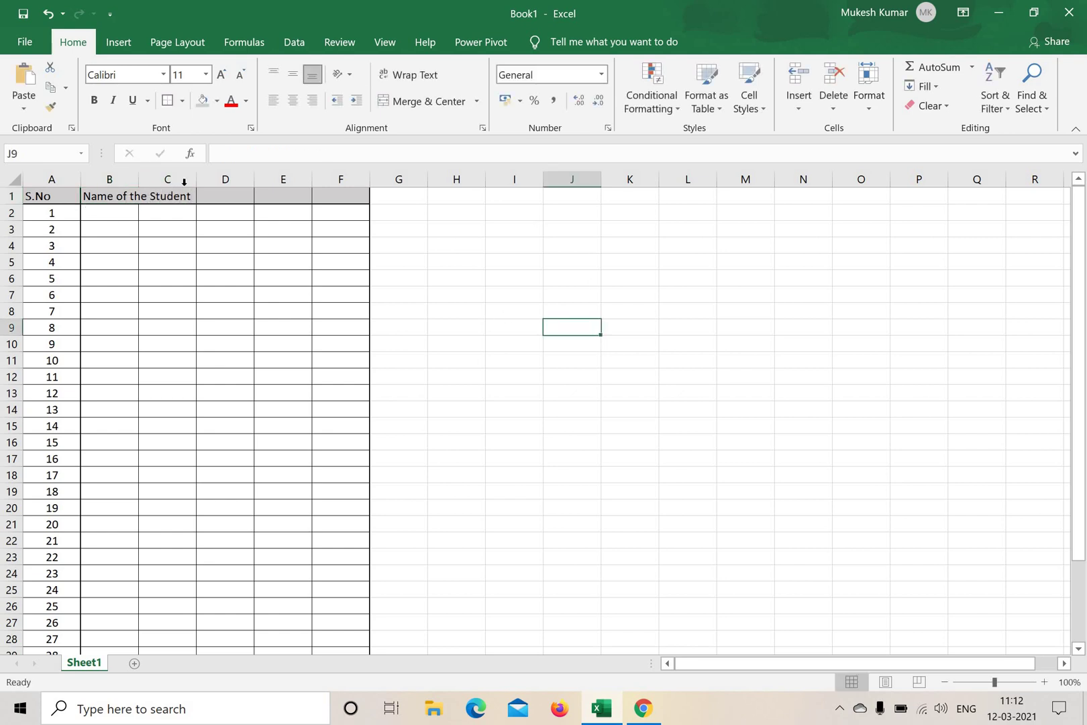
- Wrap the text of the "Name of the Student" heading in cell B1
left_click(106, 194)
key("Right")
left_click(118, 196)
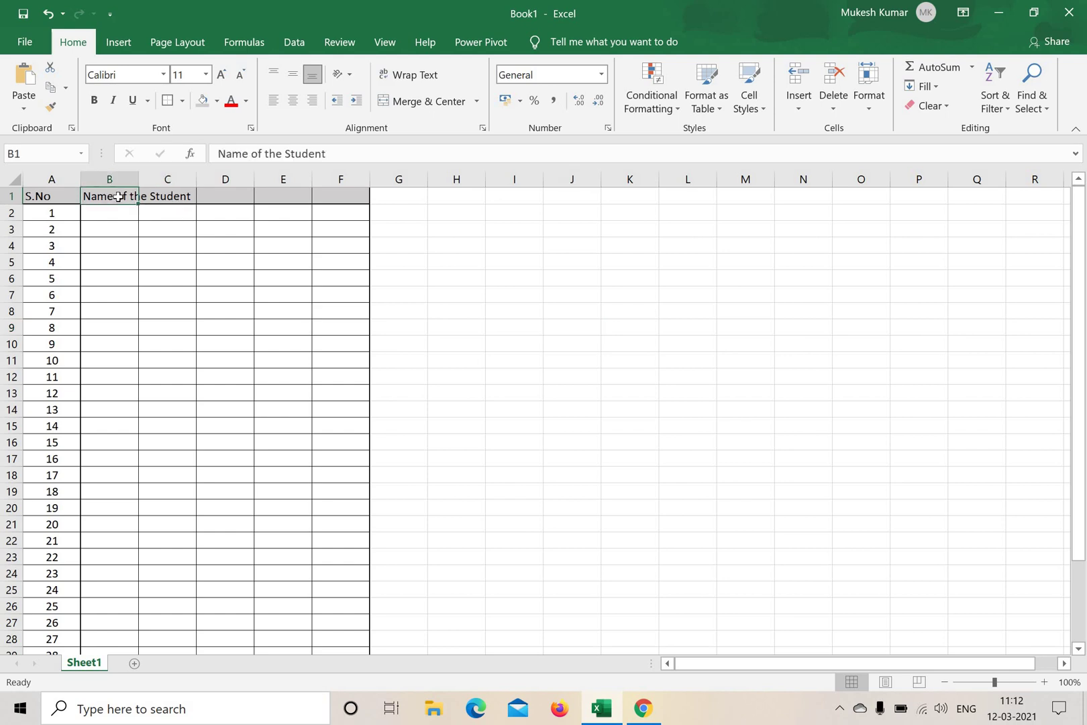
left_click(416, 81)
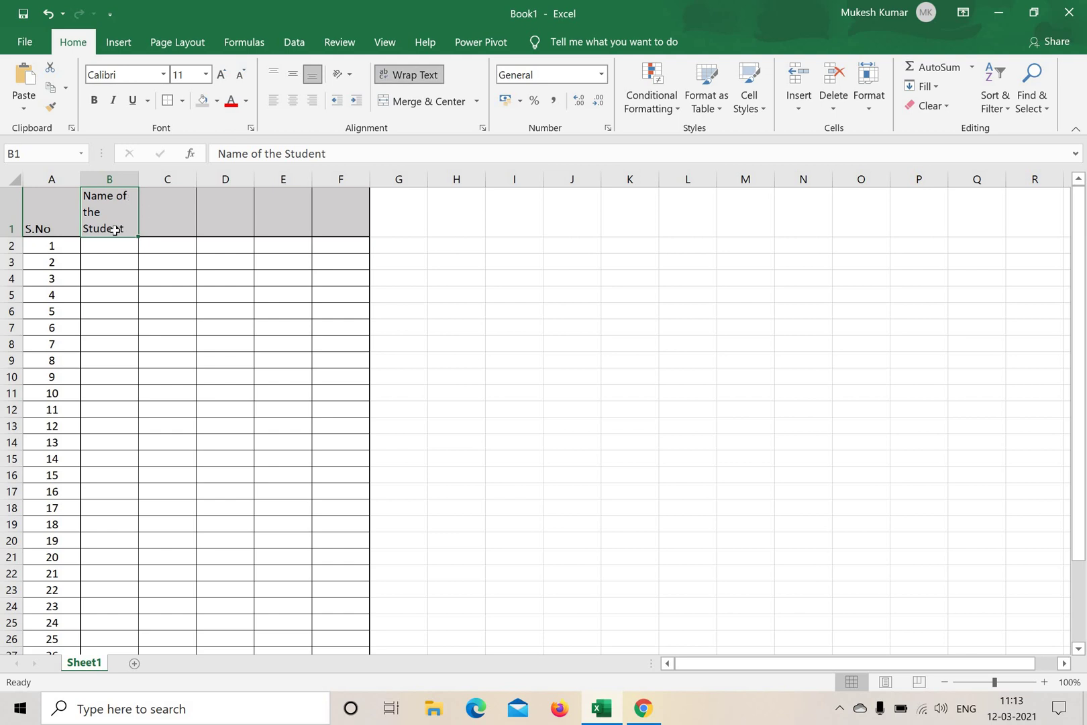
- Widen column B to fit the "Name of the Student" heading on two lines and top-align cell B1
left_click_drag(144, 186, 154, 215)
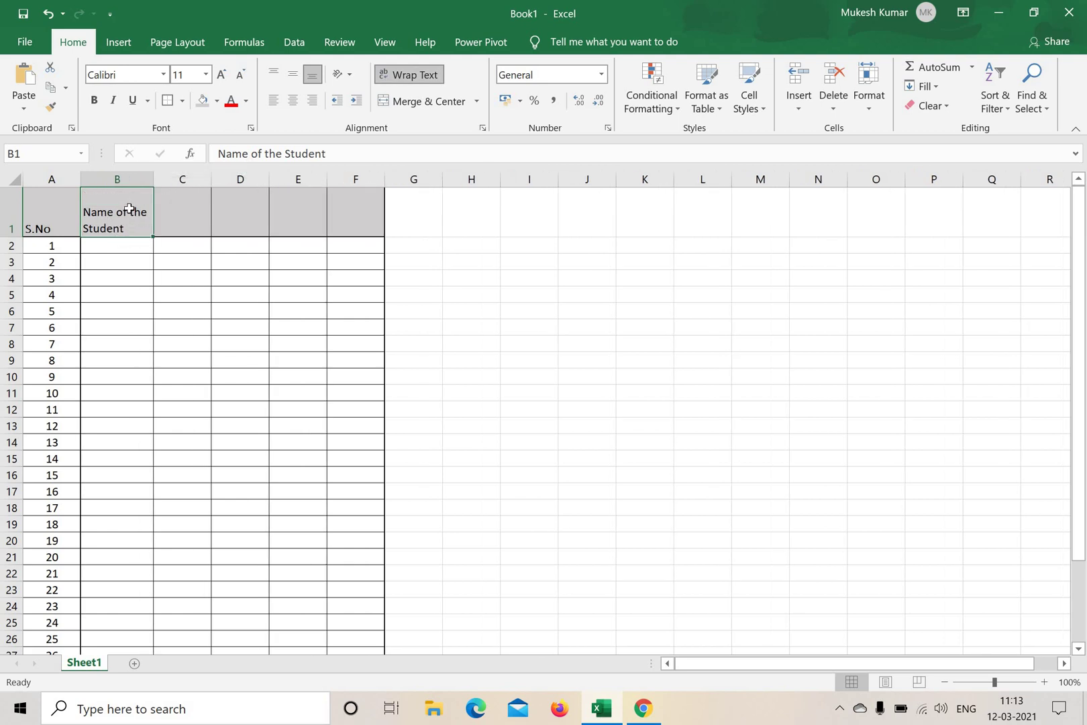
left_click(275, 76)
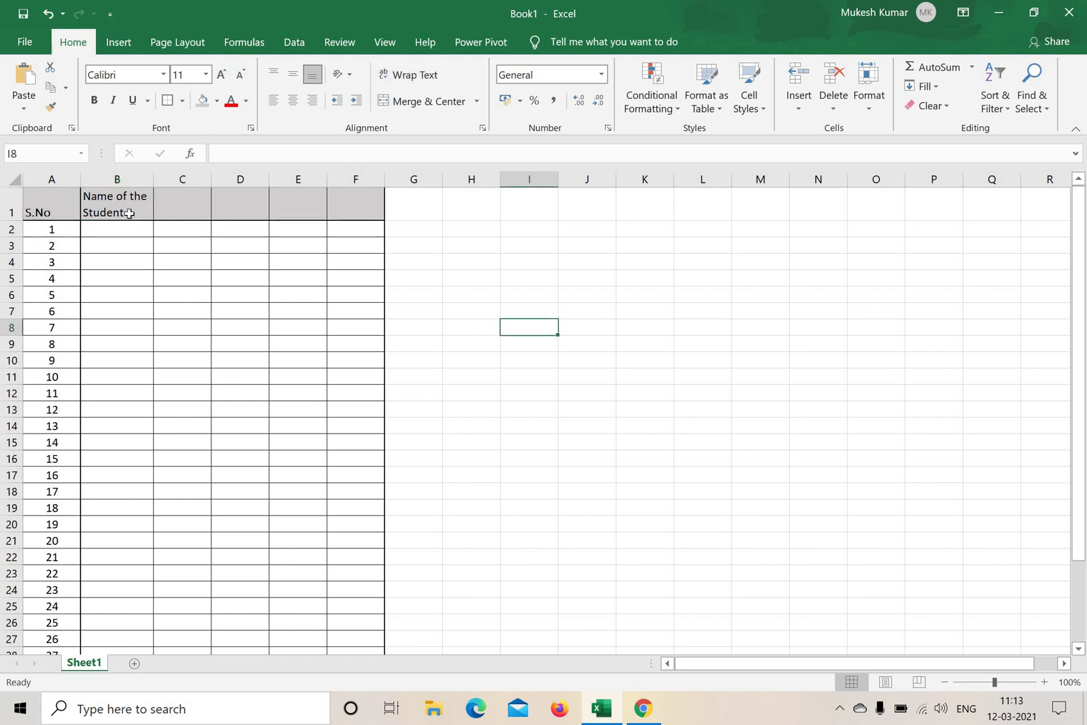
left_click(128, 211)
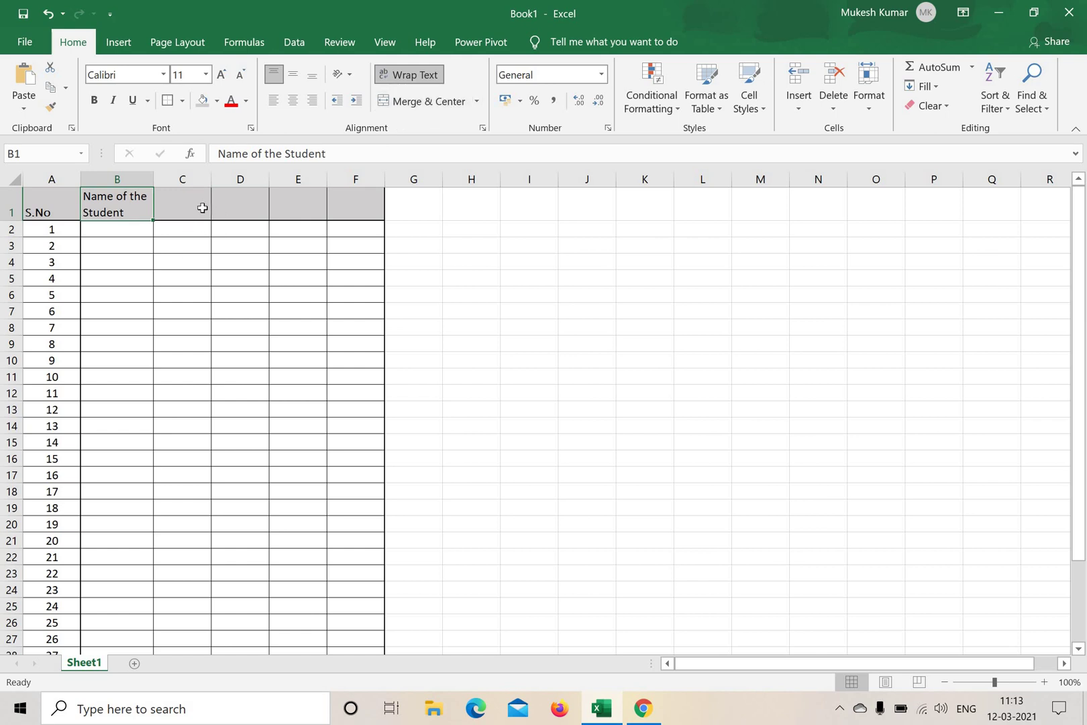
left_click_drag(195, 208, 243, 211)
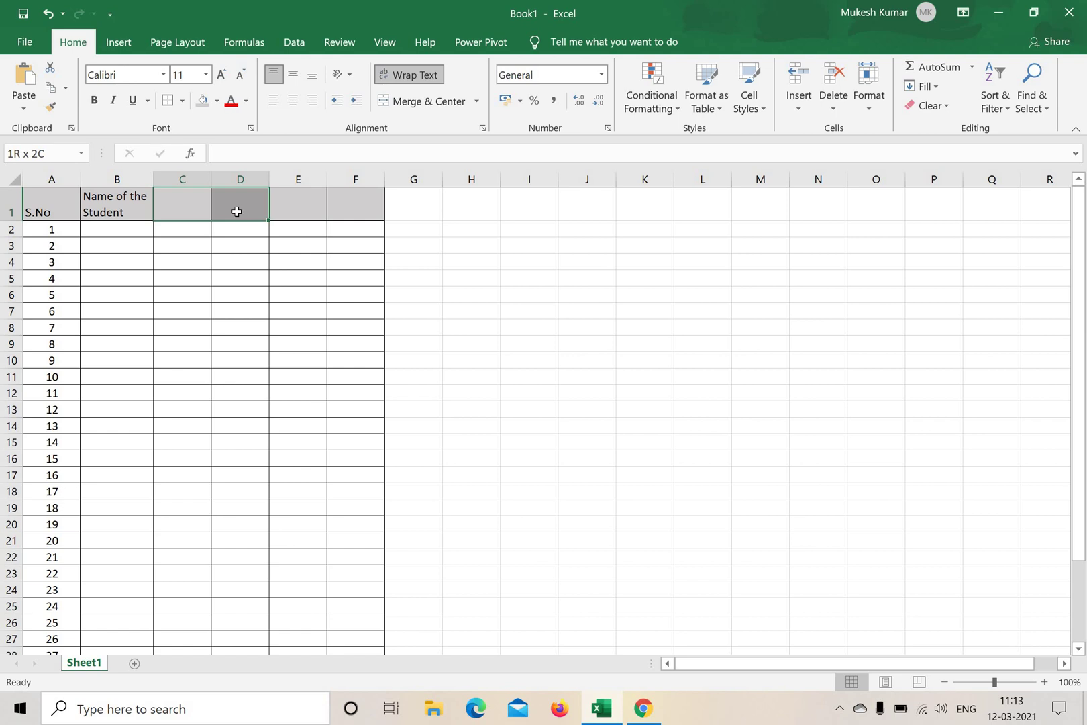
left_click_drag(237, 211, 237, 212)
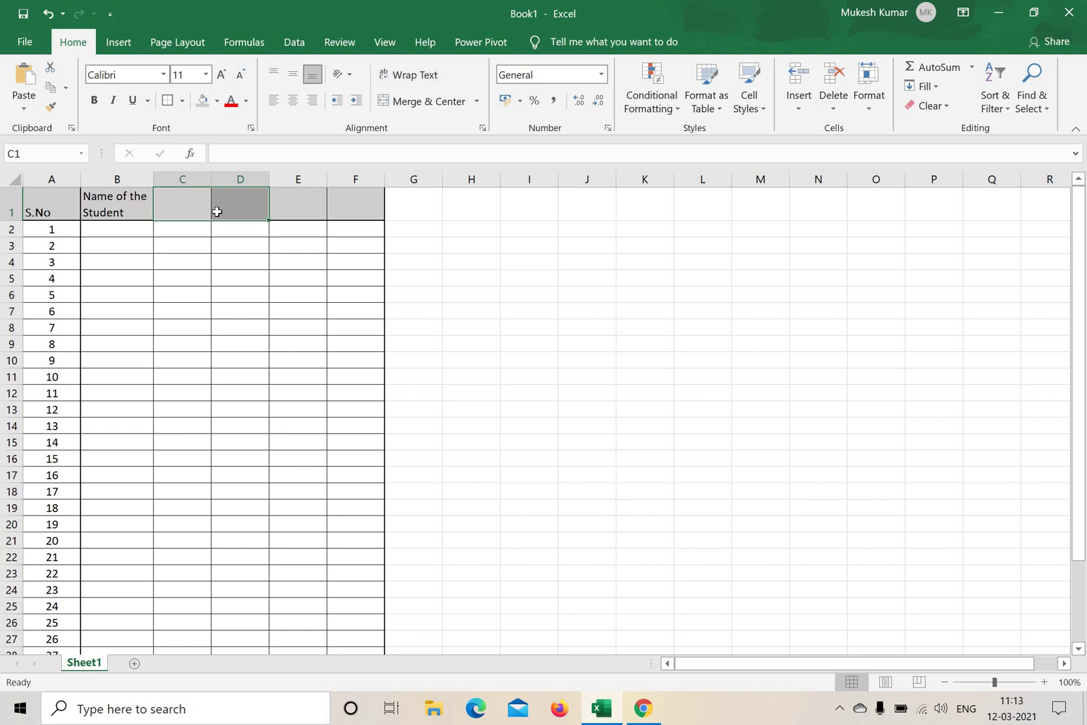
left_click(187, 211)
left_click_drag(117, 206, 185, 208)
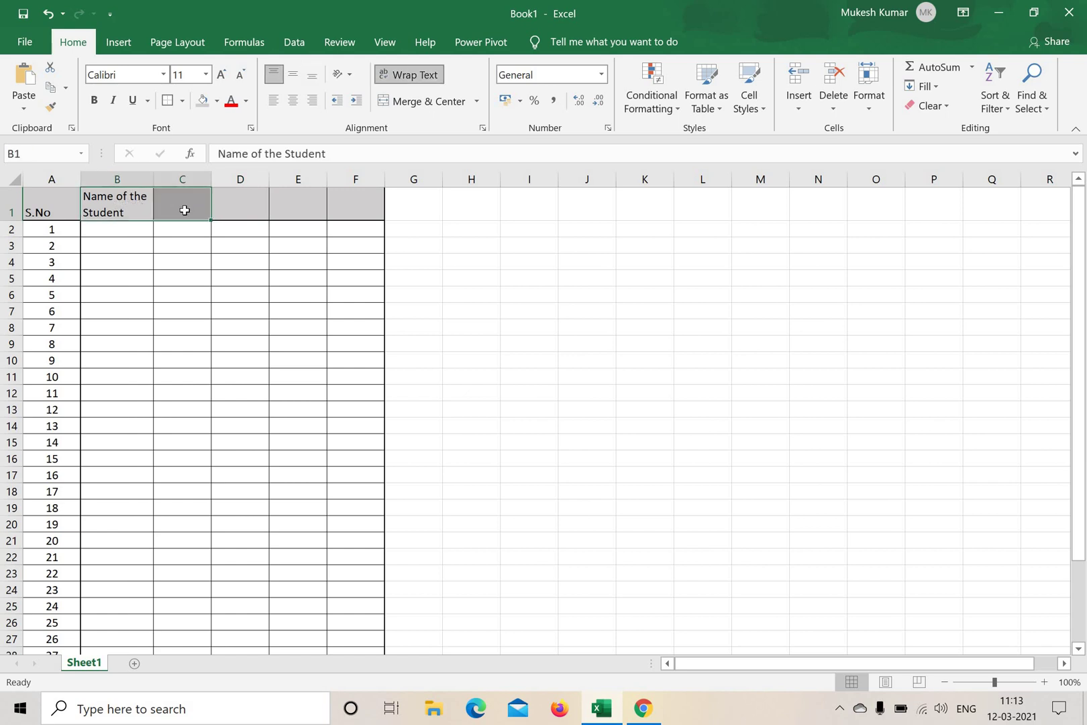
- Insert a blank row directly below the header row, above serial number 1
left_click(12, 230)
right_click(11, 230)
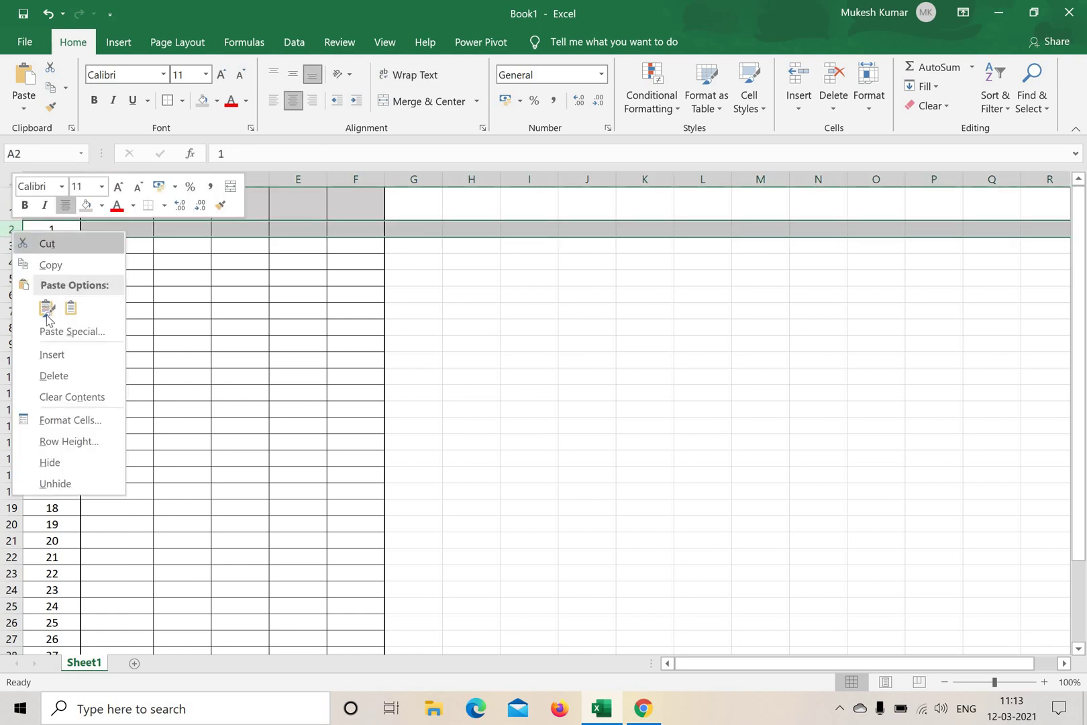
left_click(53, 349)
left_click(539, 330)
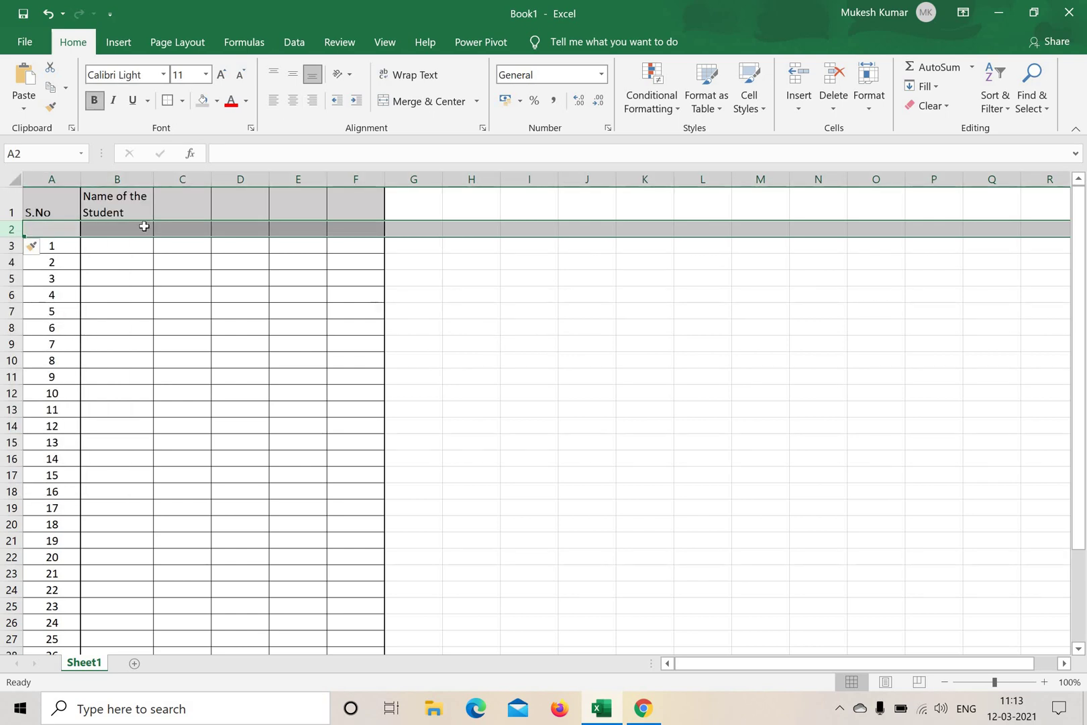
- Merge and center the "S.No" heading over A1:A2 and "Name of the Student" over B1:C1
left_click_drag(52, 205, 60, 232)
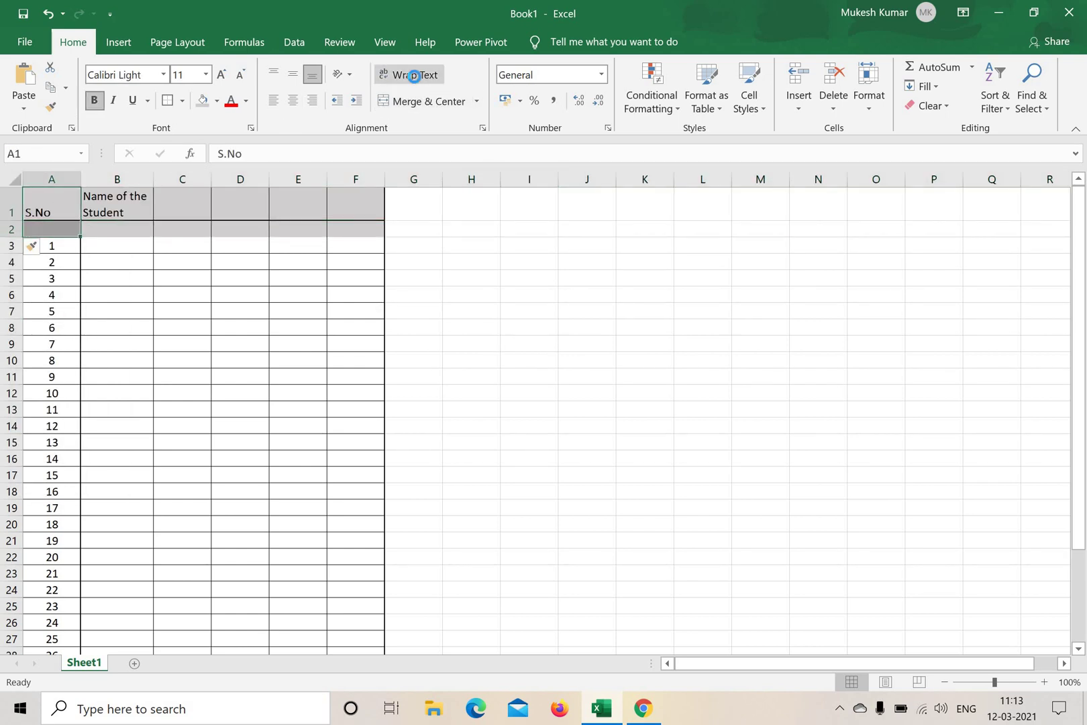
left_click(413, 75)
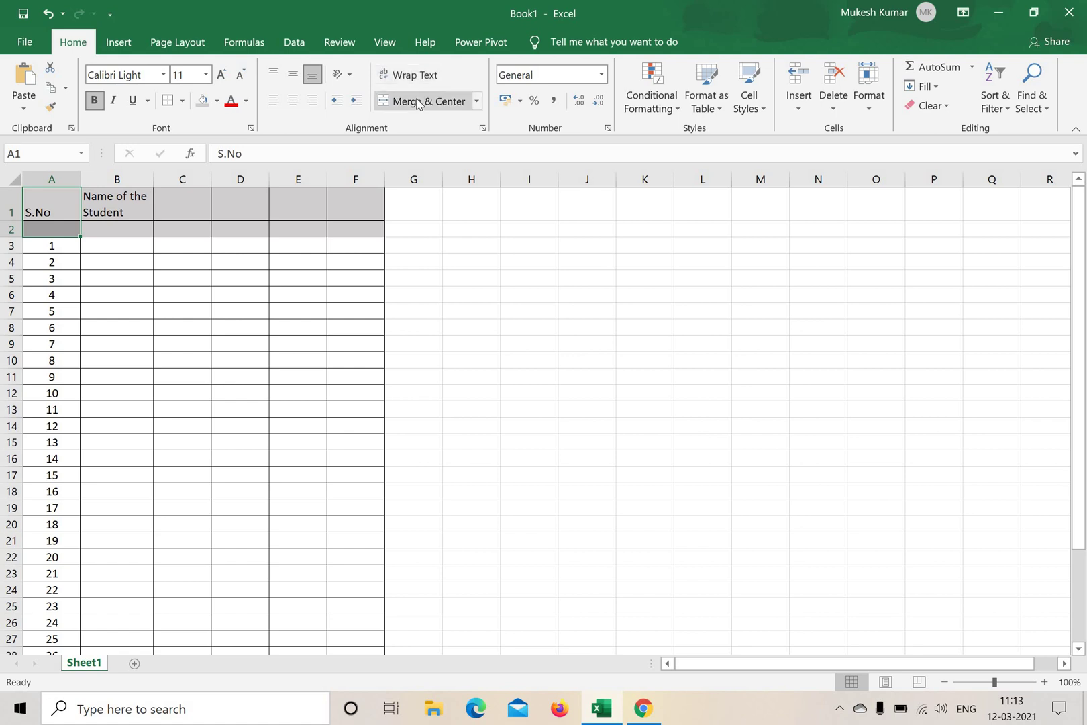
left_click(422, 102)
left_click_drag(126, 197, 205, 200)
key("F4")
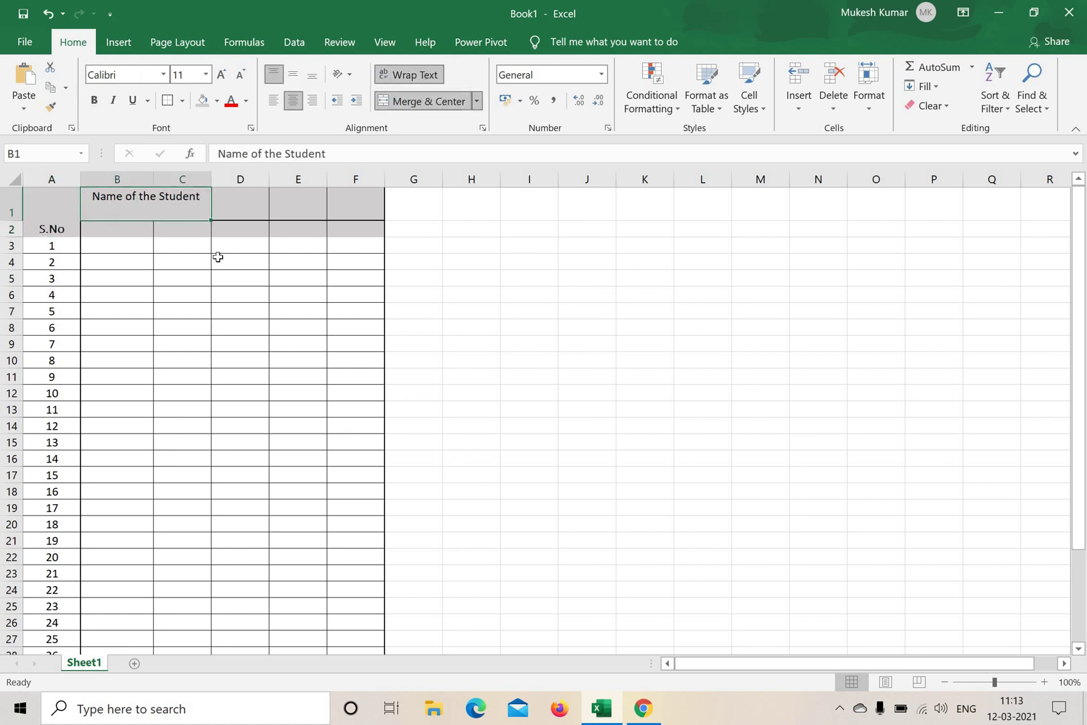
- Enter the subheadings "First Name" in B2 and "Last Name" in C2, and widen column C to fit
left_click(124, 239)
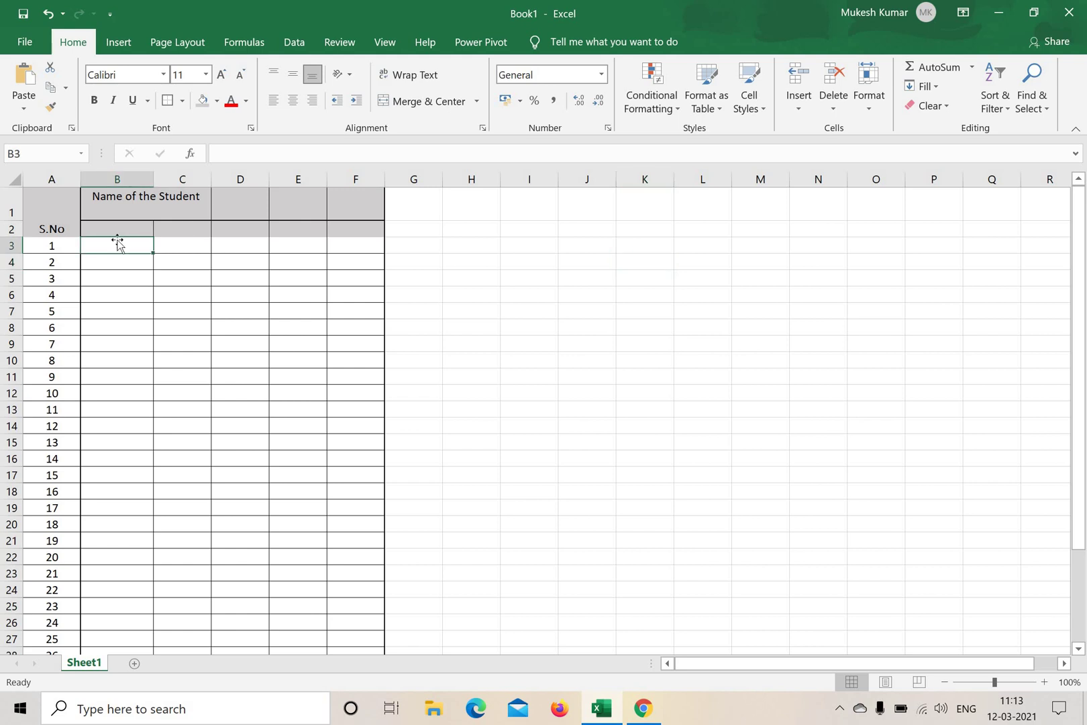
left_click(119, 230)
type("First")
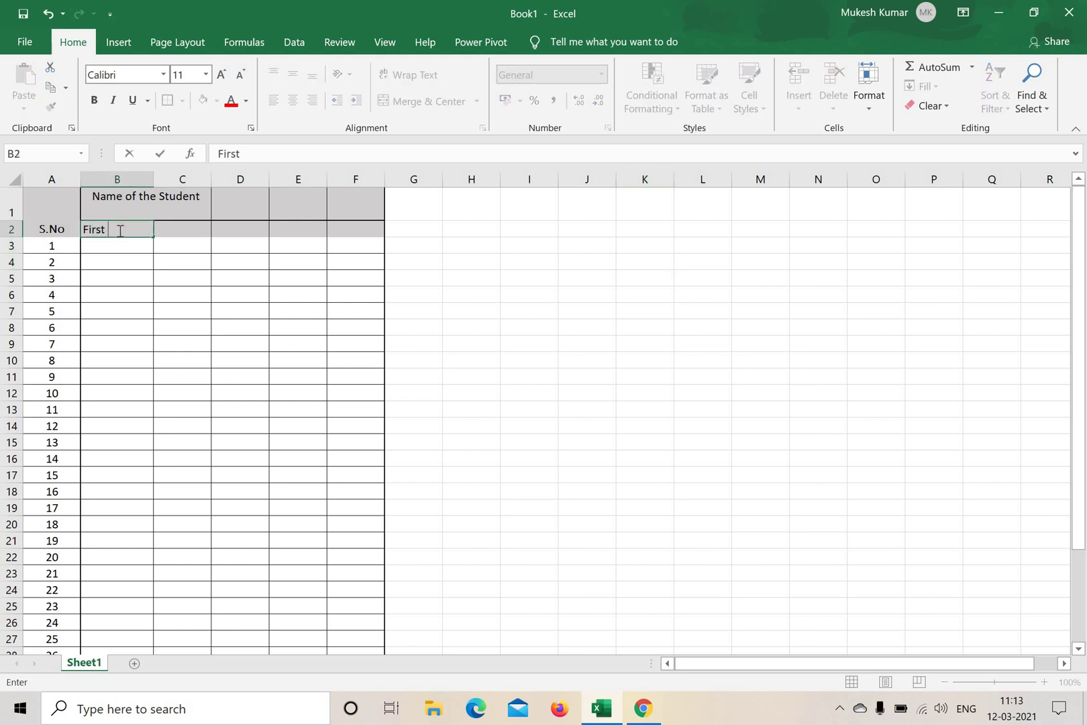
type(" Name")
left_click(165, 230)
type("Last")
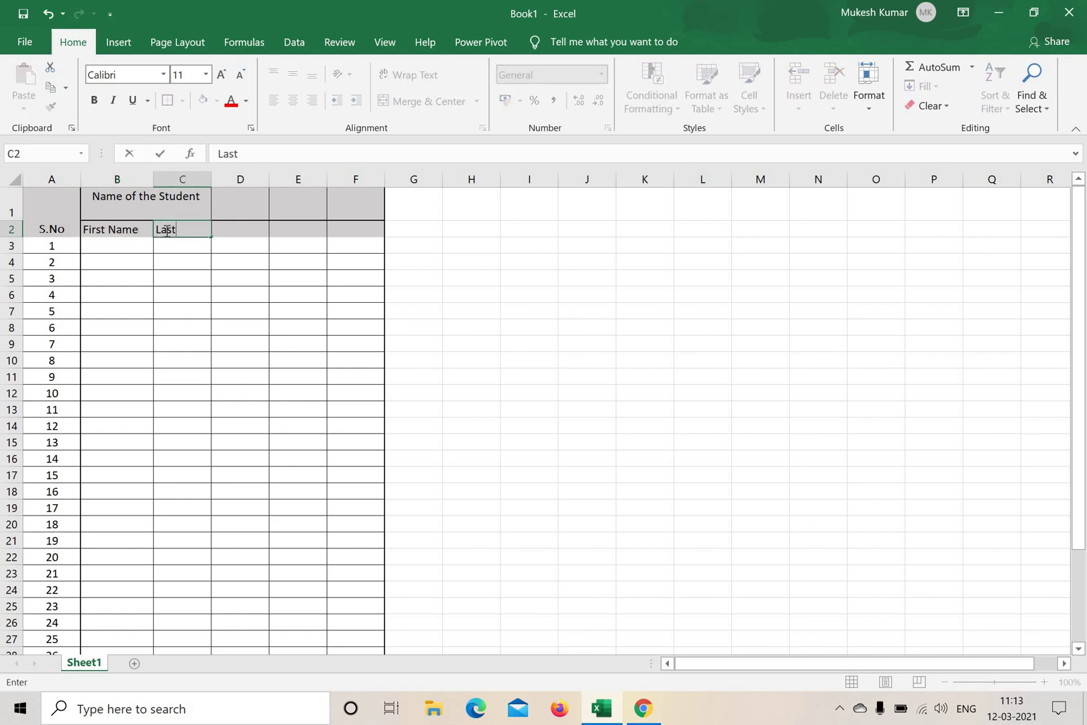
type(" Name")
left_click(523, 362)
left_click_drag(227, 178, 239, 179)
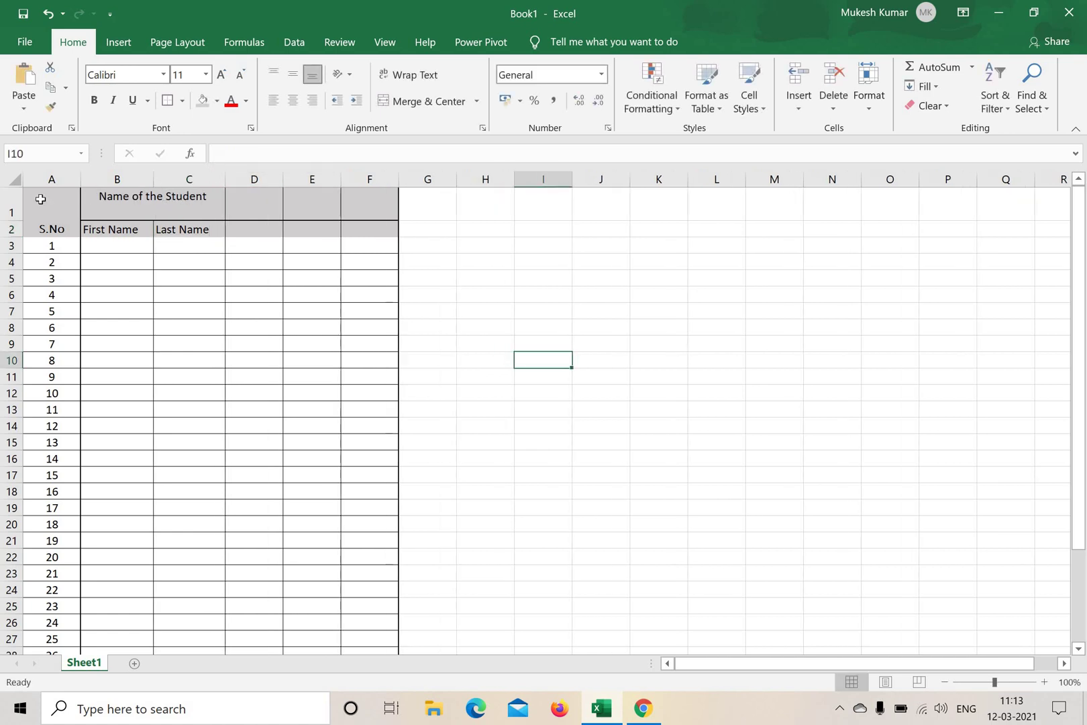
- Apply a thick outside border around the two header rows, A1:F2
left_click_drag(38, 198, 377, 213)
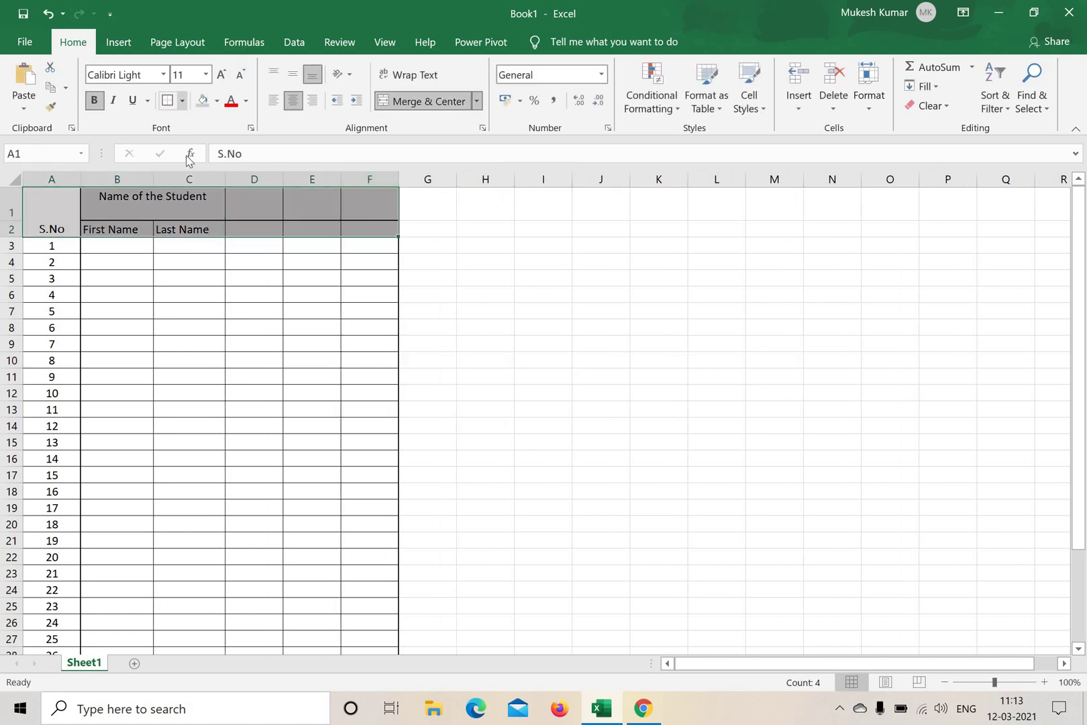
left_click(182, 101)
left_click(629, 310)
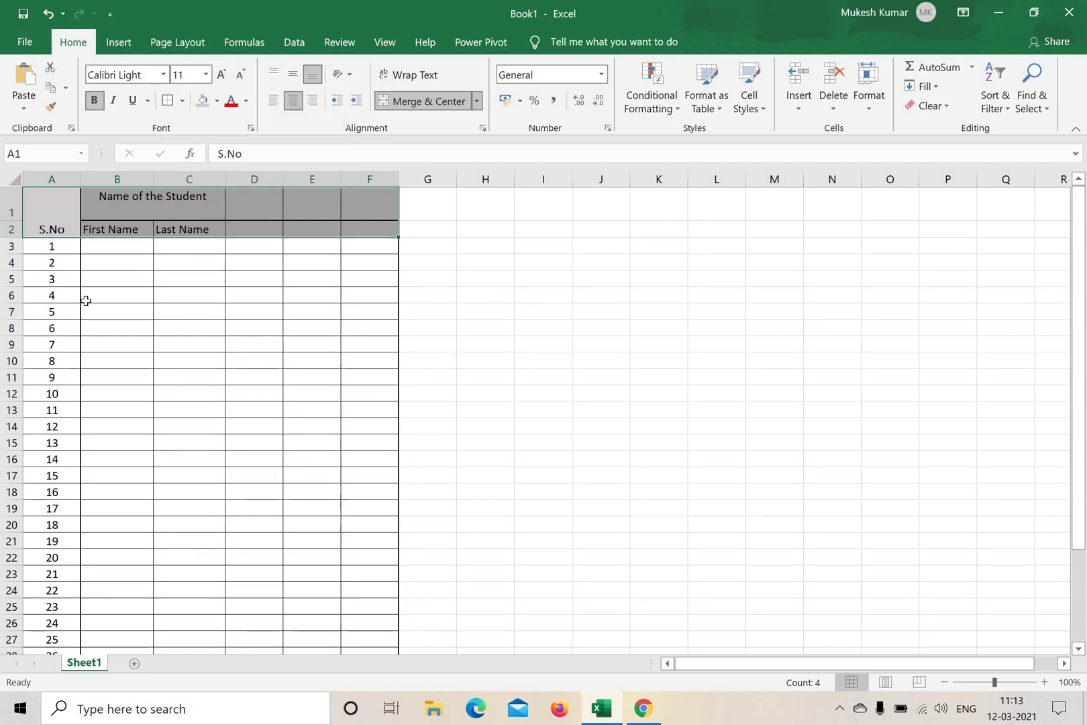
left_click(628, 310)
- Middle-align the "S.No" heading vertically and reduce the height of row 1 to a single text line
left_click(52, 213)
left_click(294, 75)
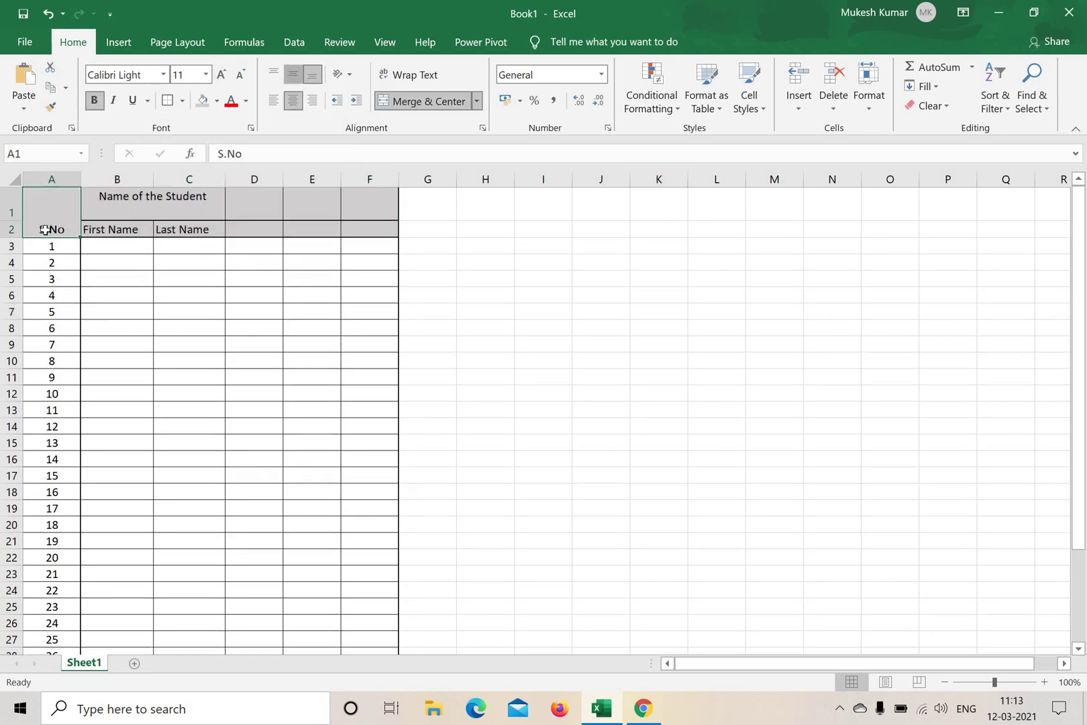
left_click(161, 210)
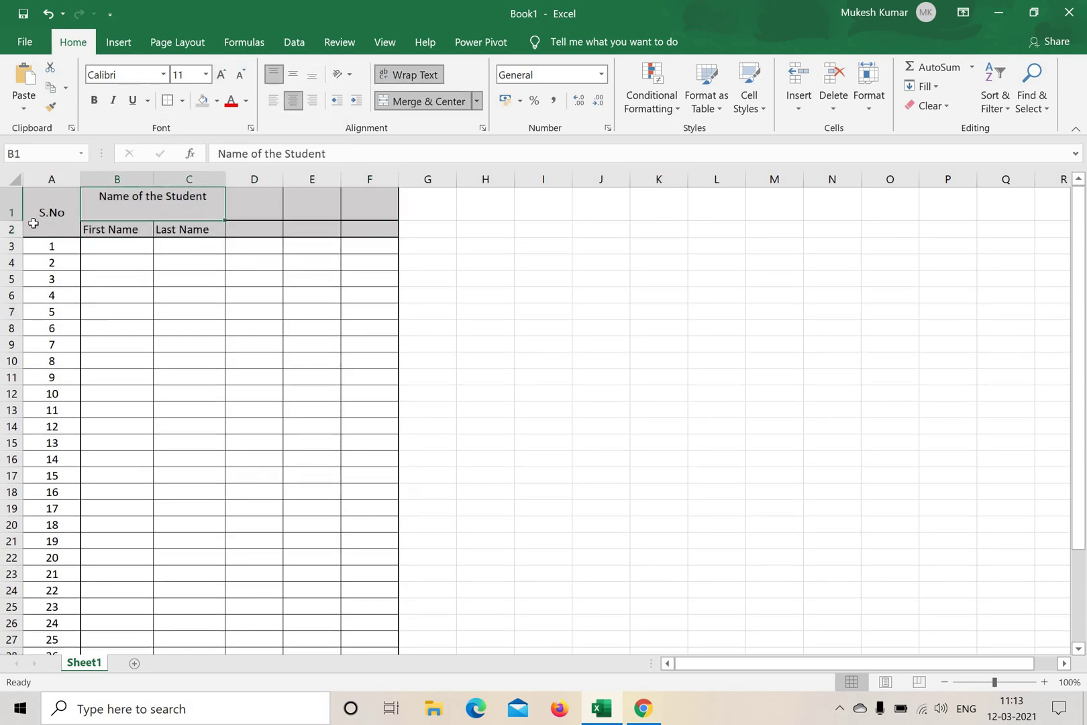
left_click_drag(18, 215, 19, 207)
left_click(543, 280)
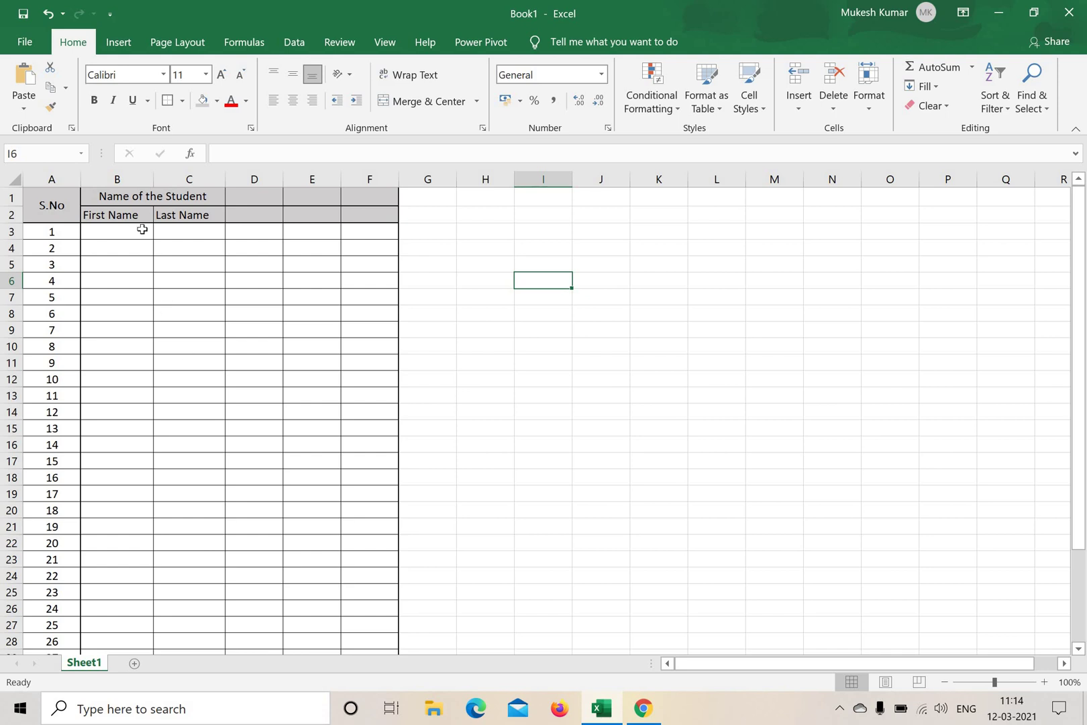
left_click(137, 201)
left_click(117, 230)
left_click(195, 232)
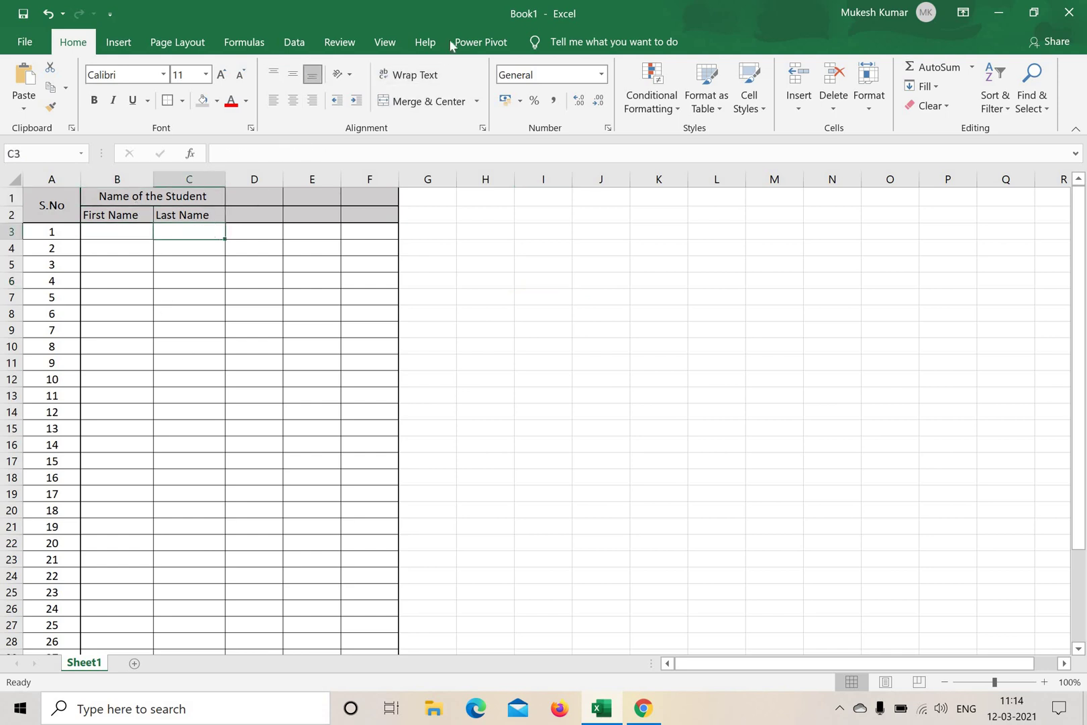
- Enter the heading "Address" in D1 and merge and center it across D1:F1
left_click(261, 198)
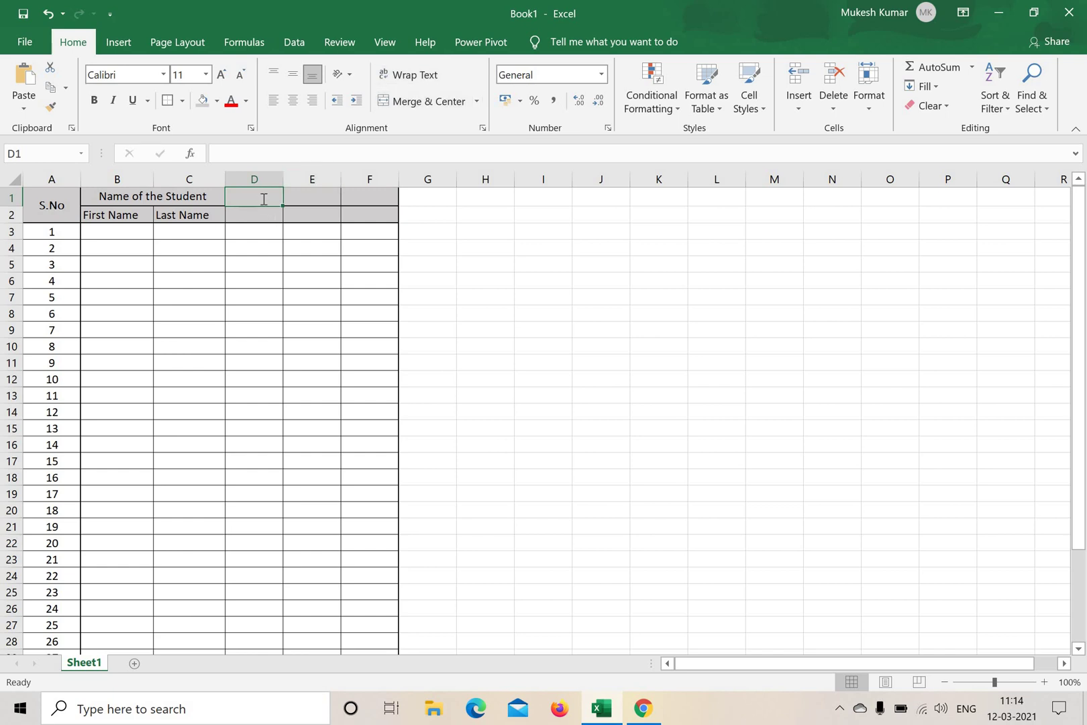
type("Address")
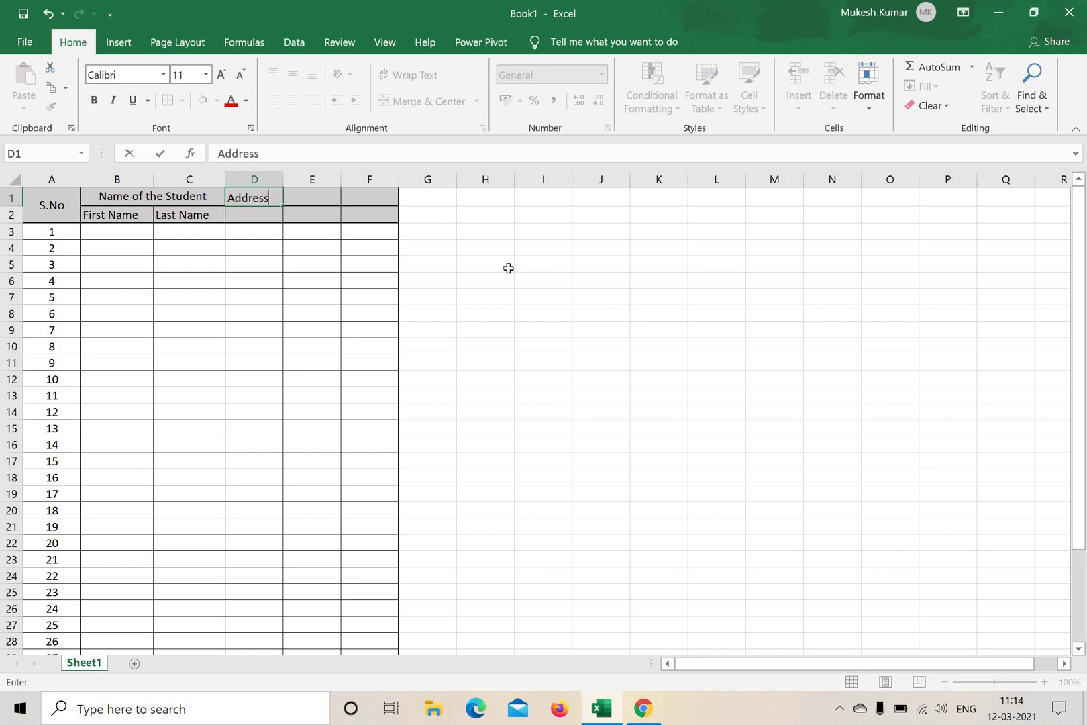
left_click(507, 268)
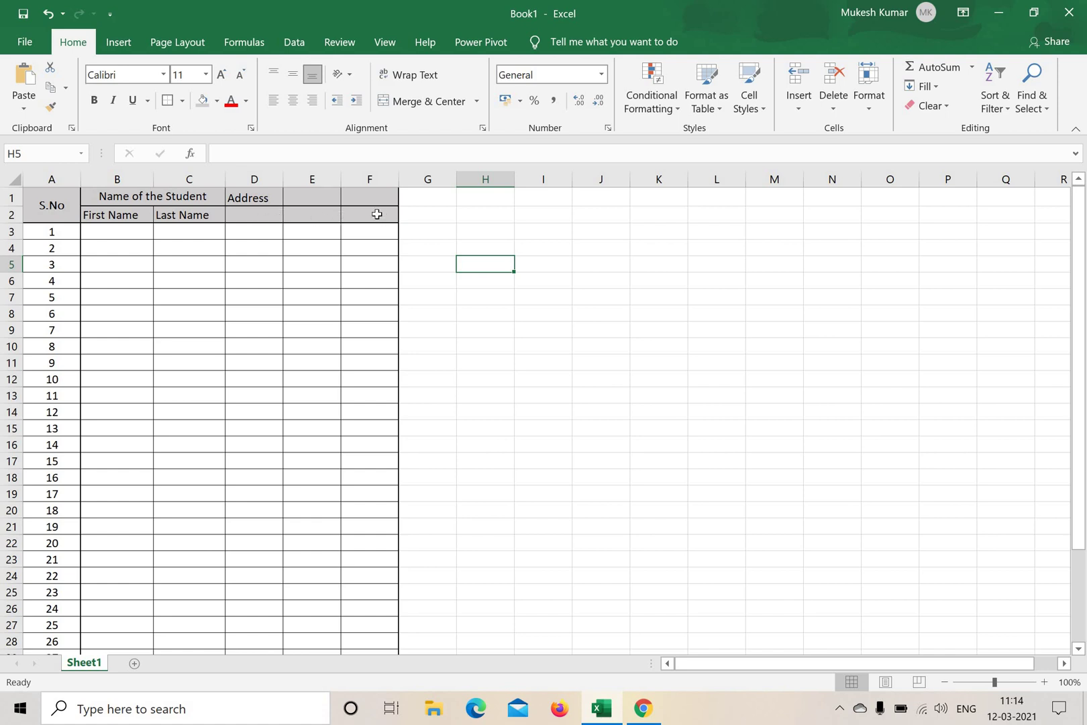
left_click(270, 199)
left_click_drag(360, 200, 371, 197)
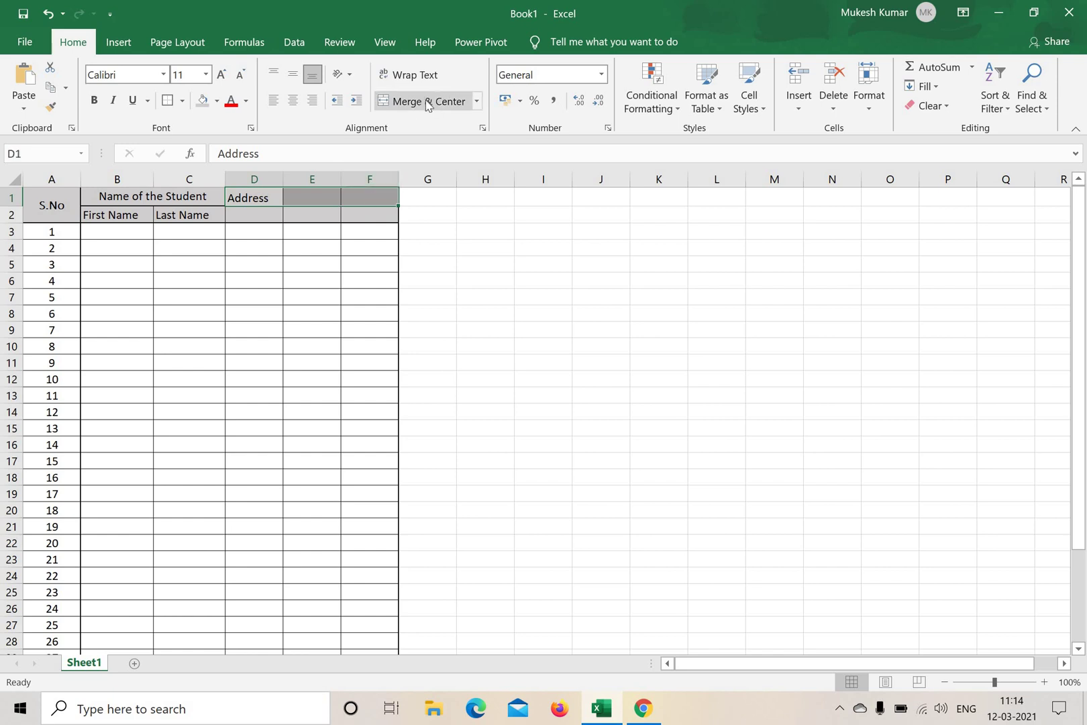
left_click(427, 102)
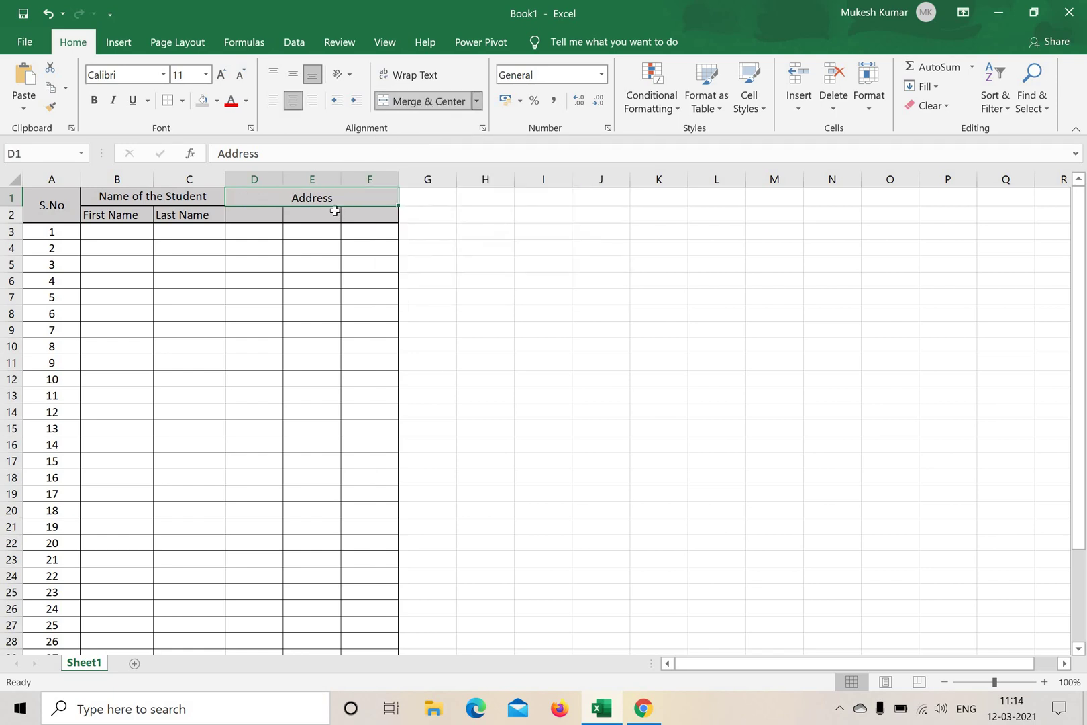
- Enter the address subheadings "House No" in D2, "City" in E2 and "State" in F2
left_click(253, 217)
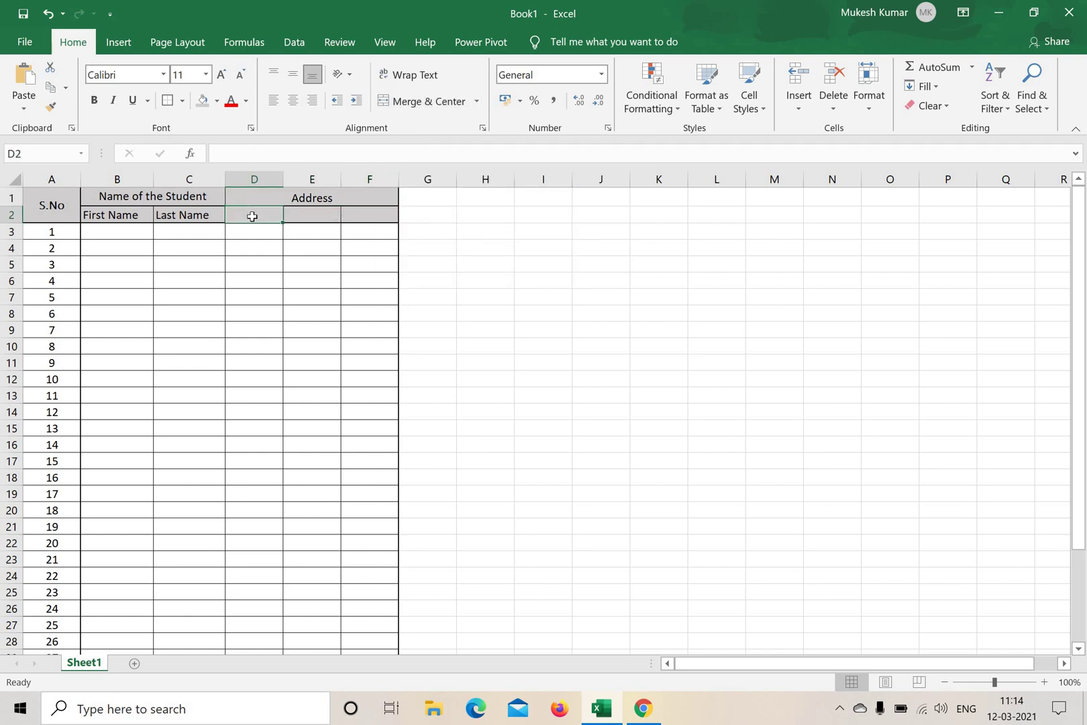
type("House")
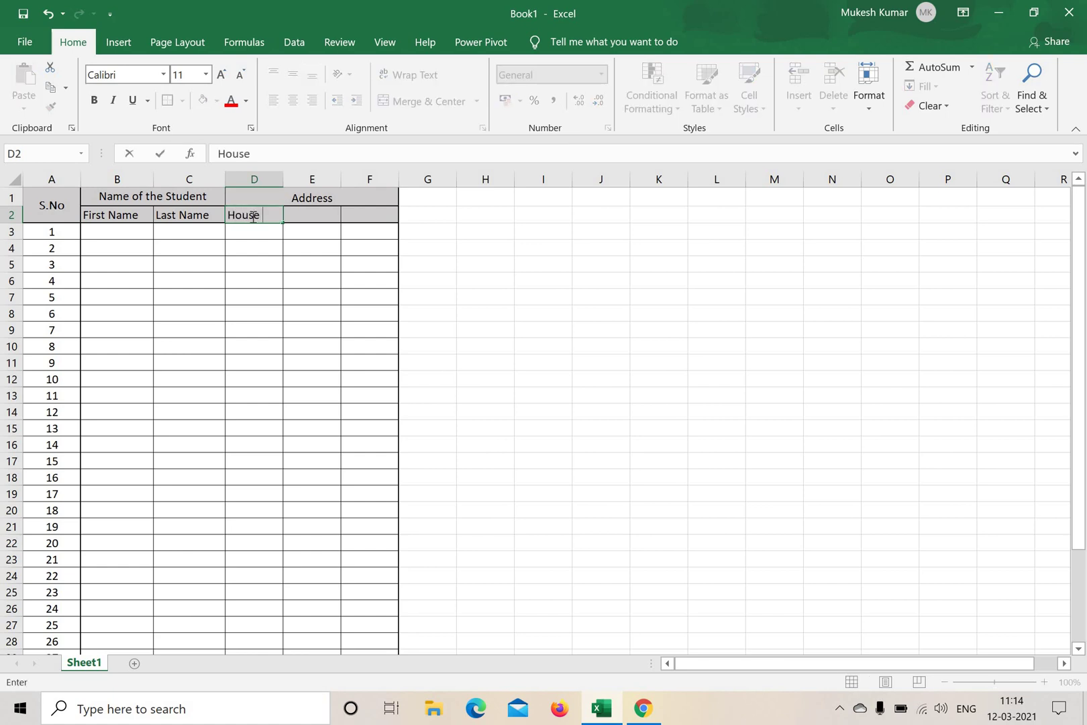
type(" No")
left_click(298, 218)
type("City")
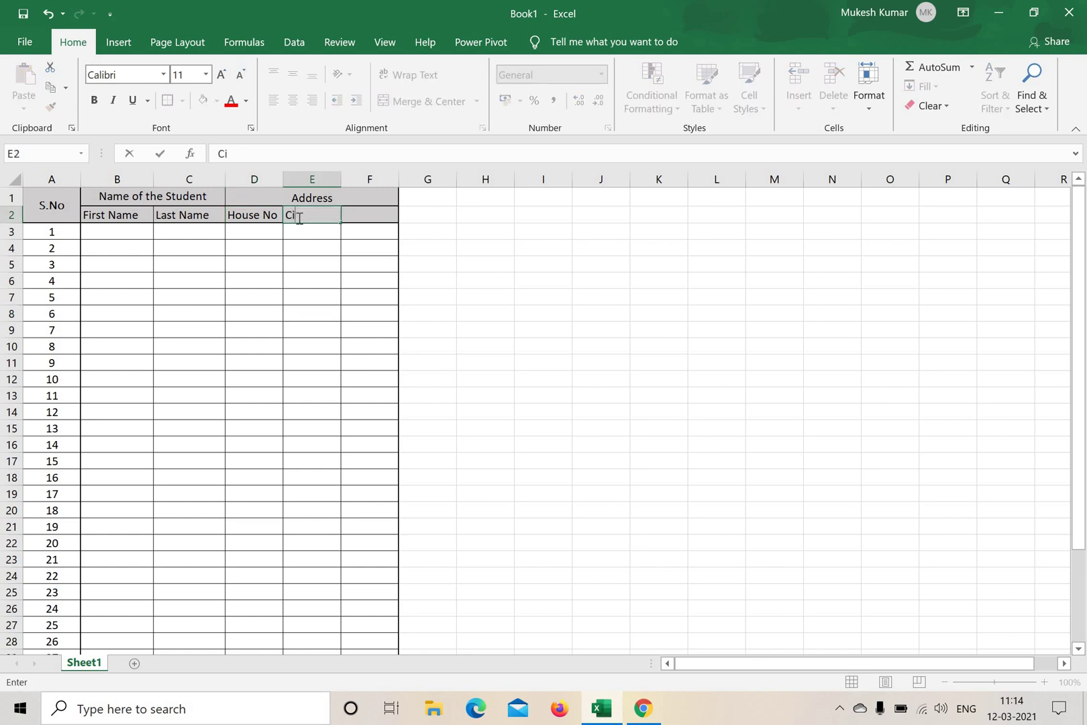
left_click(369, 216)
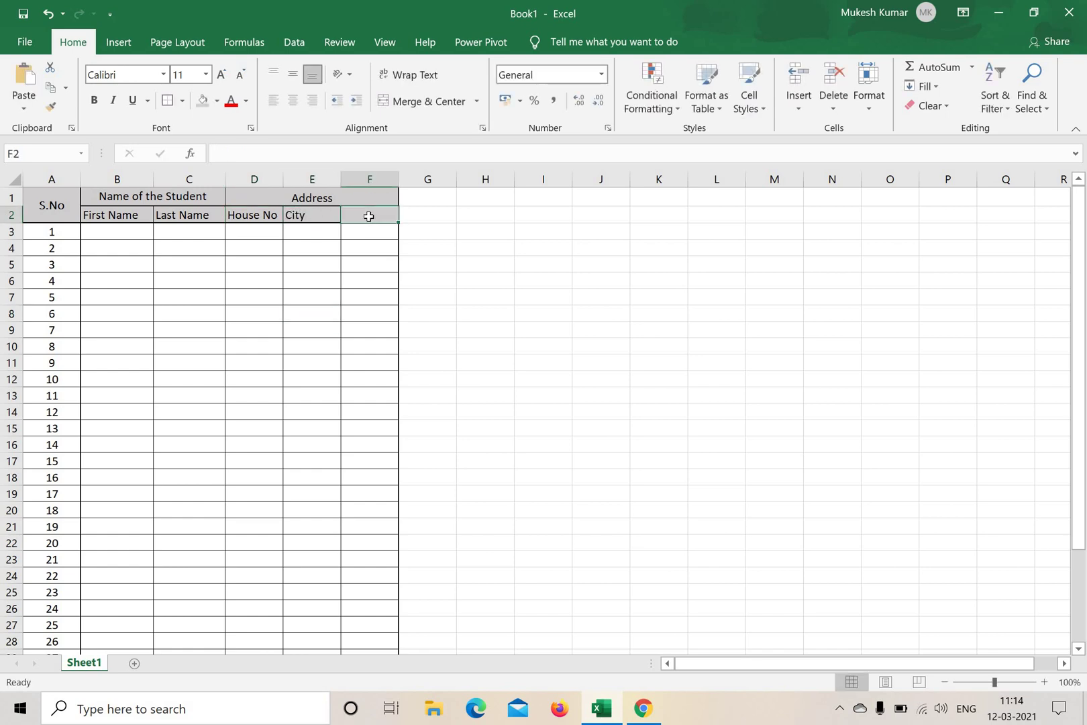
type("State")
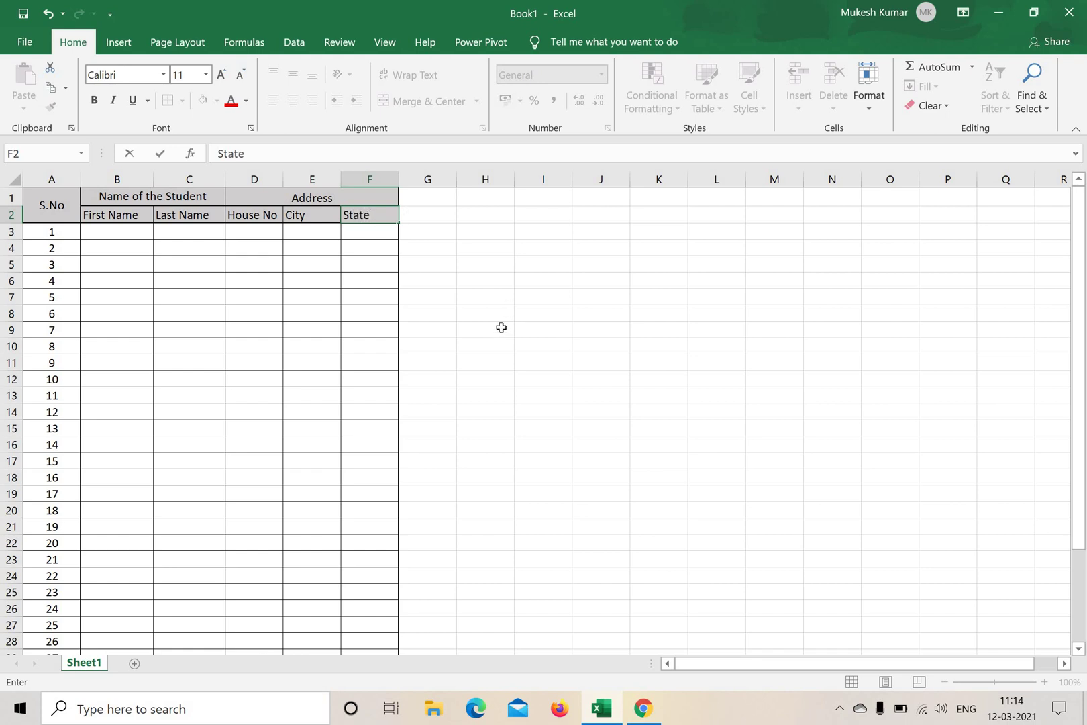
left_click(501, 328)
left_click_drag(248, 232, 442, 249)
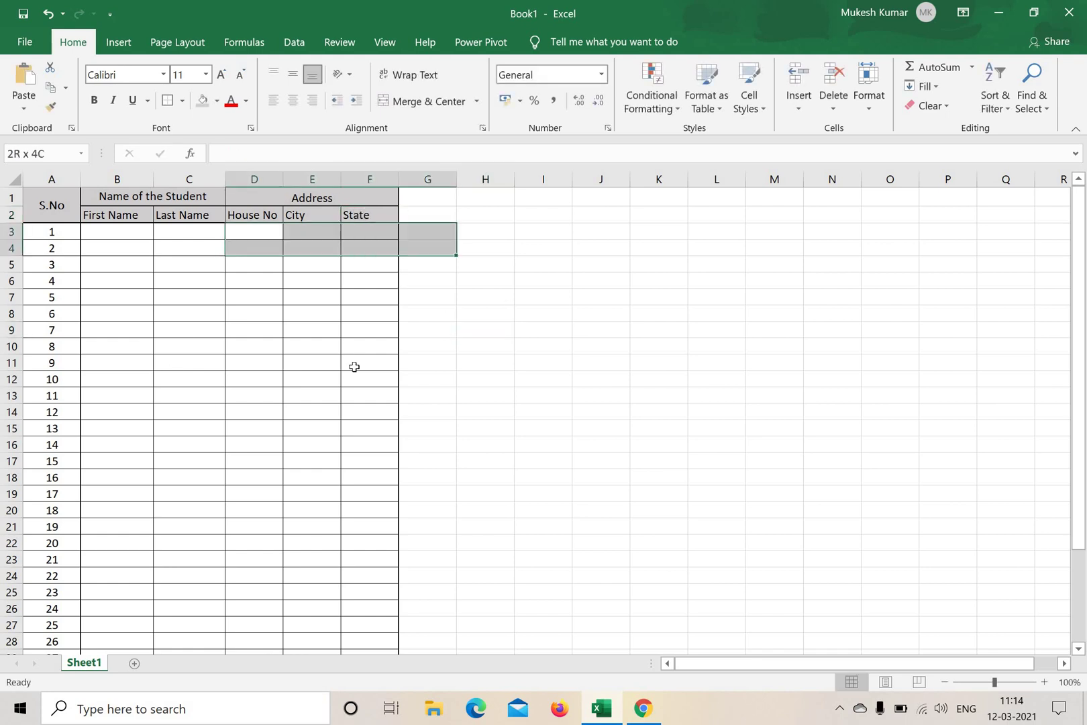
left_click(355, 365)
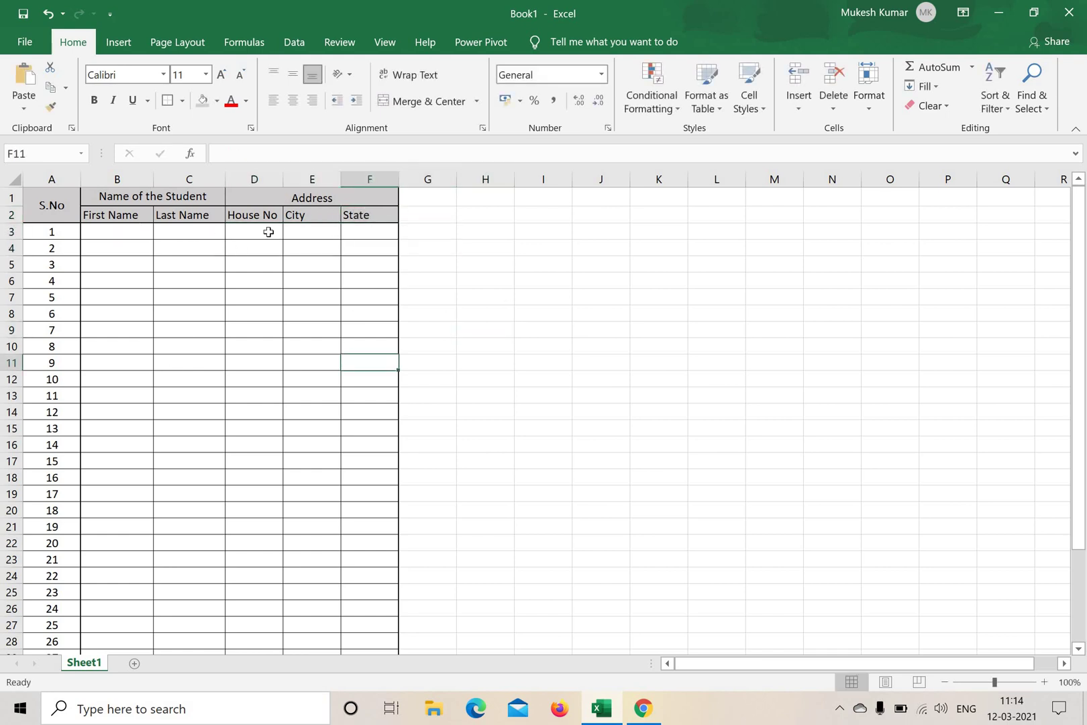
left_click(422, 199)
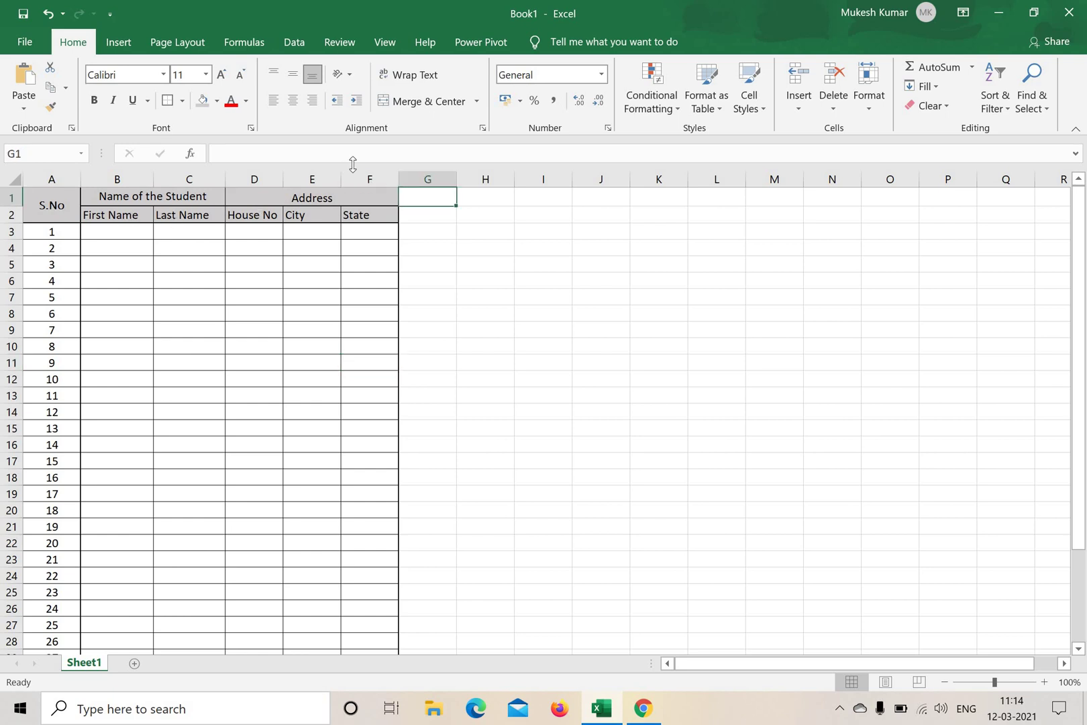
left_click(135, 297)
- Try left and right alignment on the serial numbers in A3:A35 and return them to centered
left_click_drag(53, 229, 43, 623)
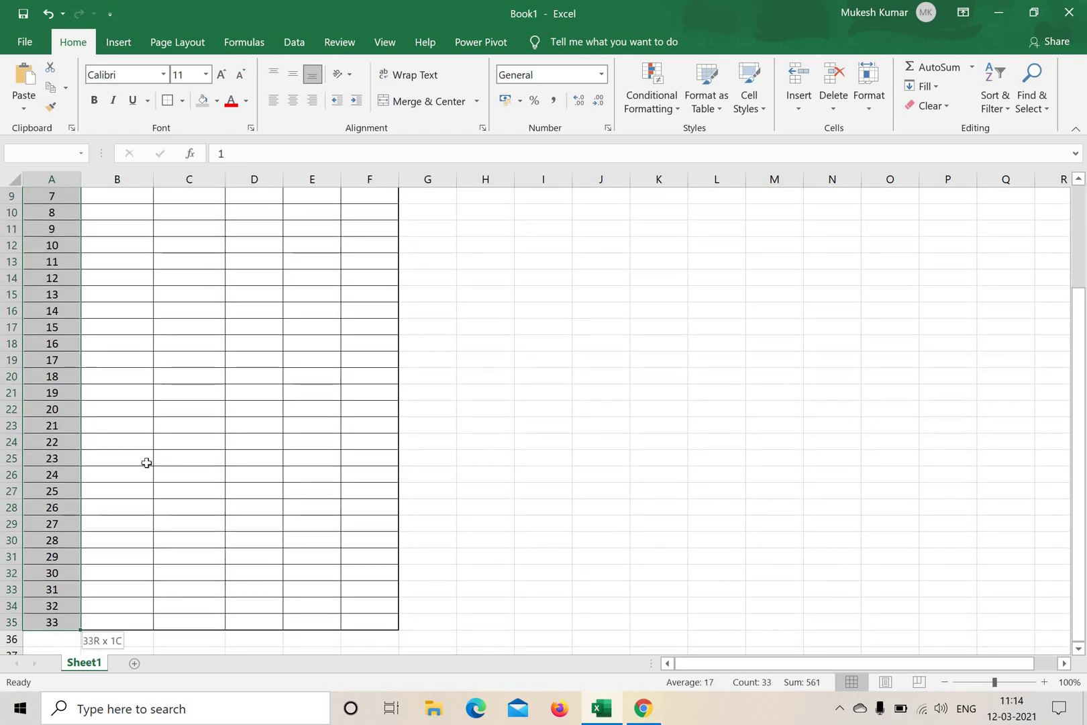
key("ctrl+z")
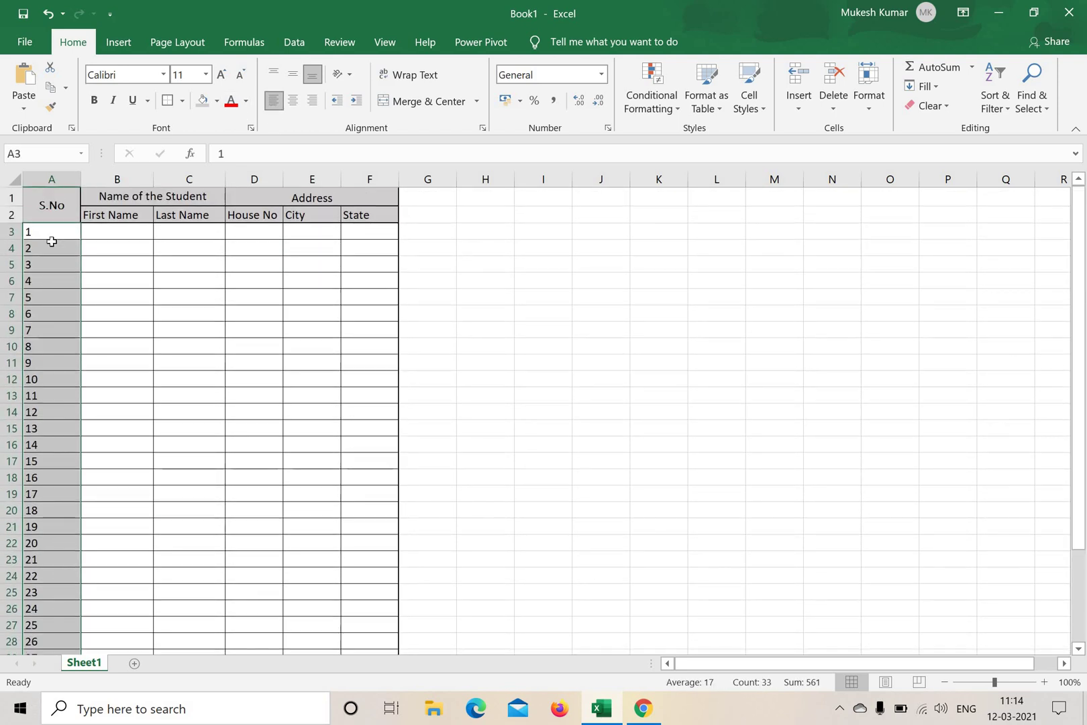
left_click(314, 100)
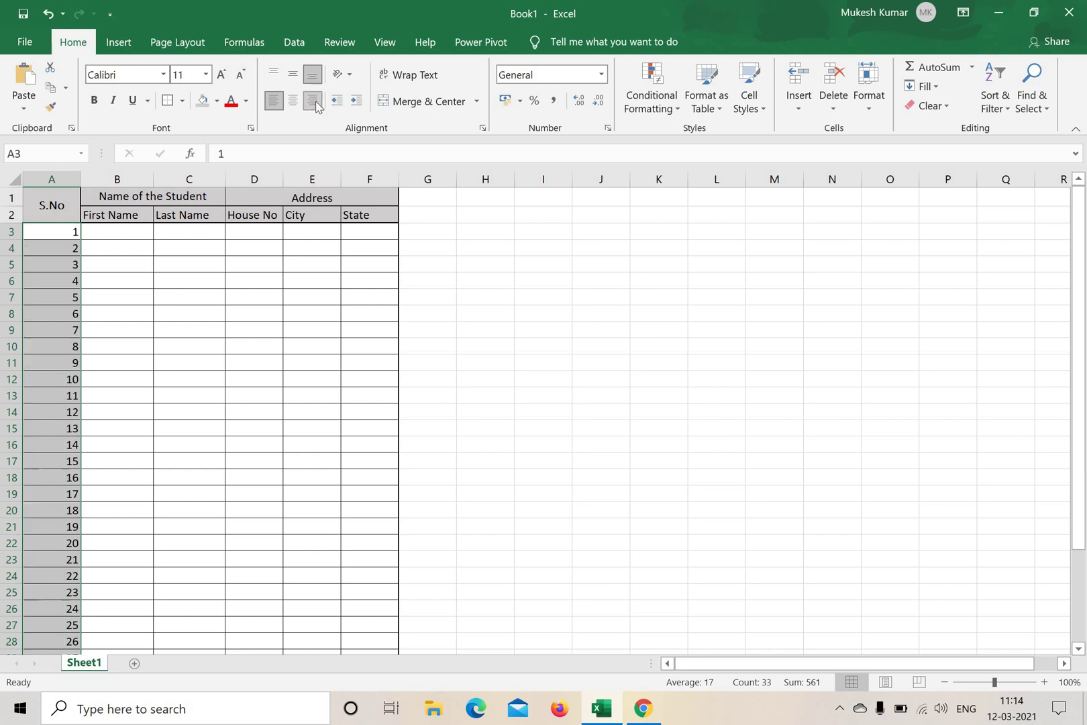
left_click(296, 104)
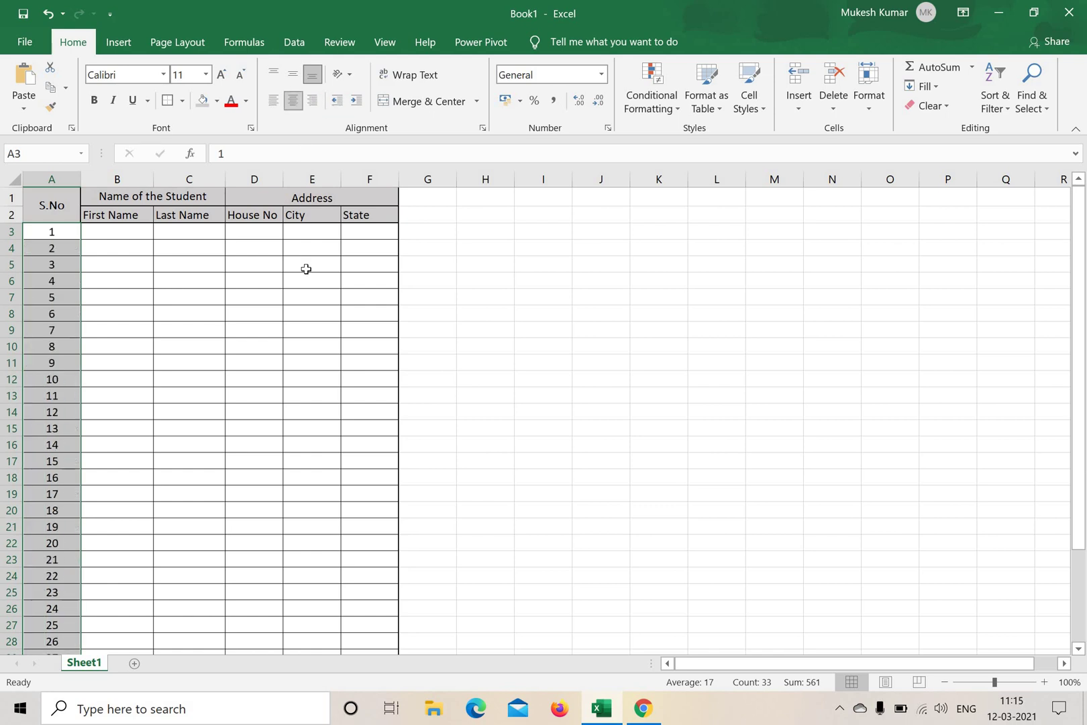
left_click(320, 366)
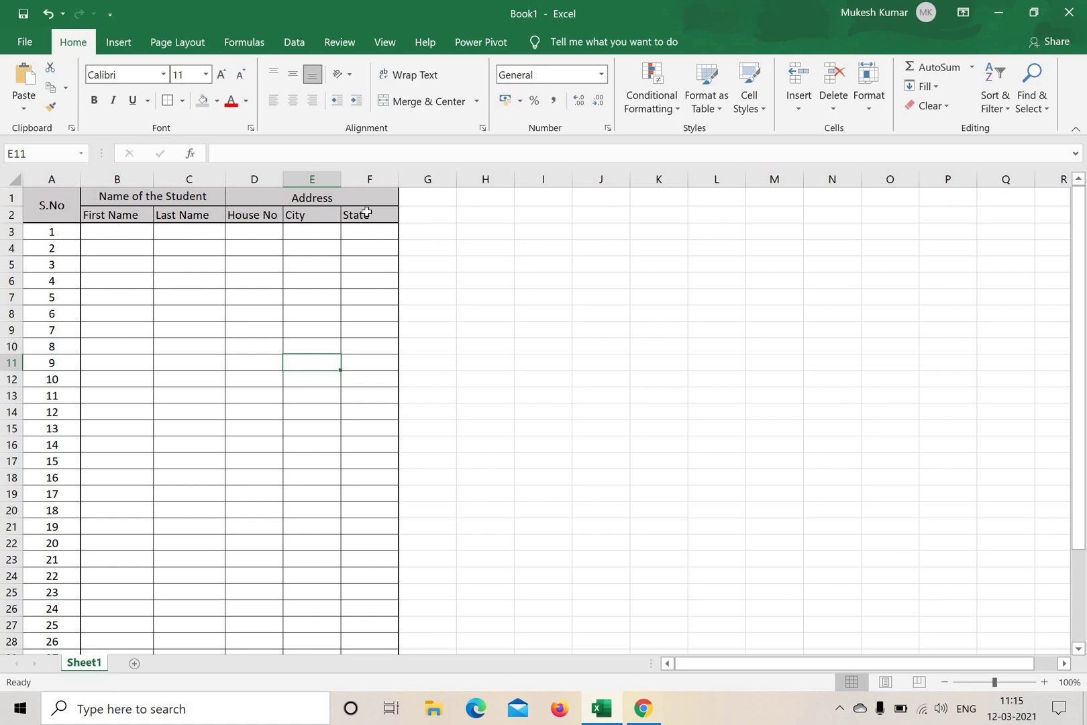
- Apply all borders to the additional column range G1:G35
left_click_drag(432, 197, 427, 623)
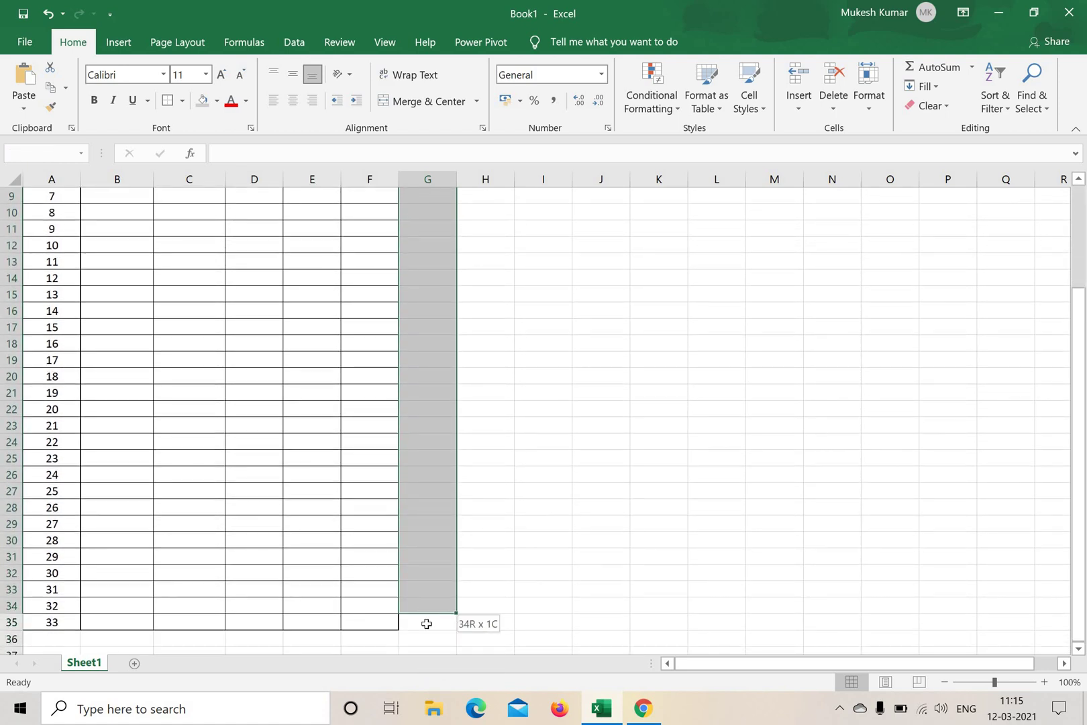
left_click(181, 102)
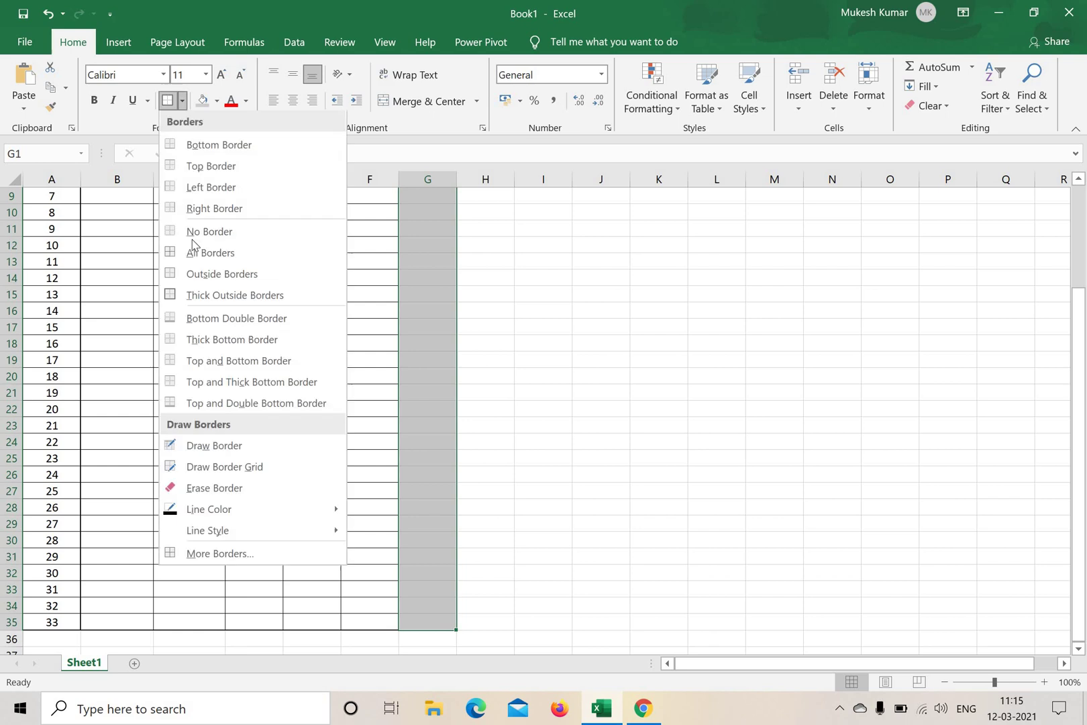
left_click(171, 253)
left_click(660, 328)
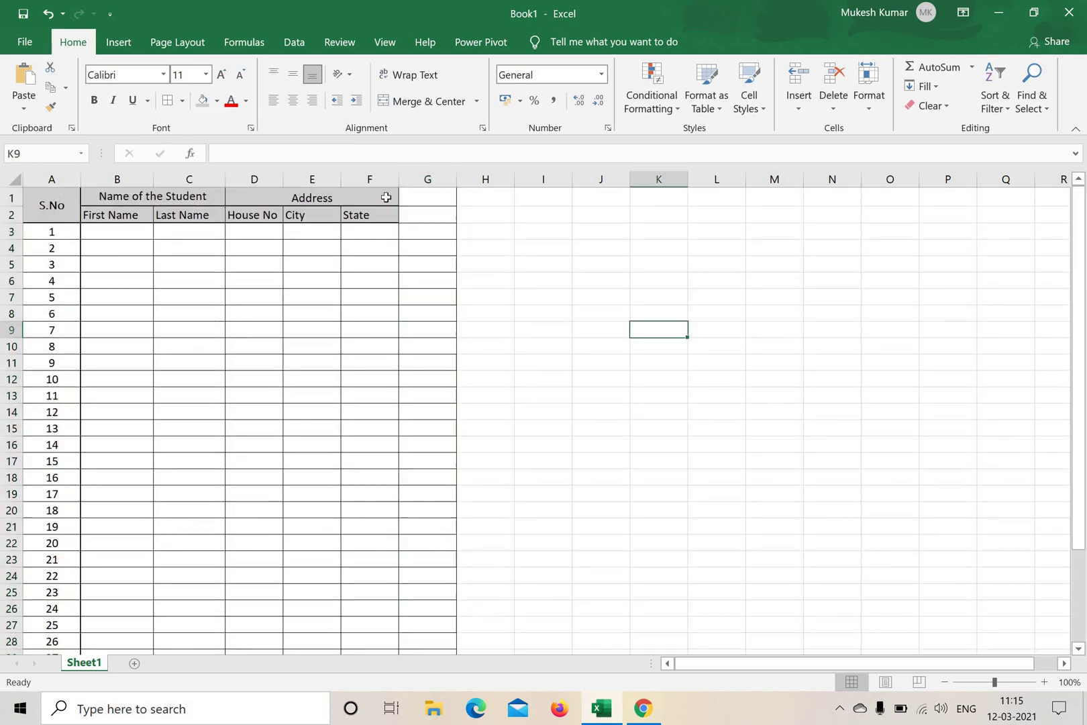
- Apply all borders and a thick outside border to the extended header rows, A1:G2
left_click_drag(35, 198, 427, 215)
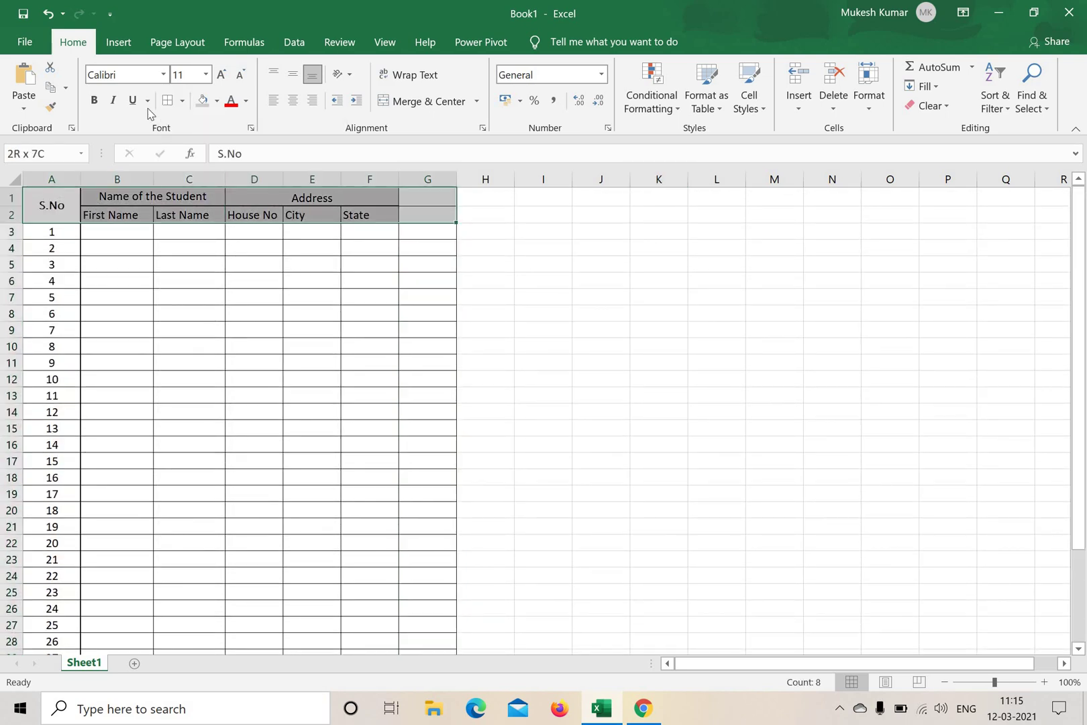
left_click(182, 102)
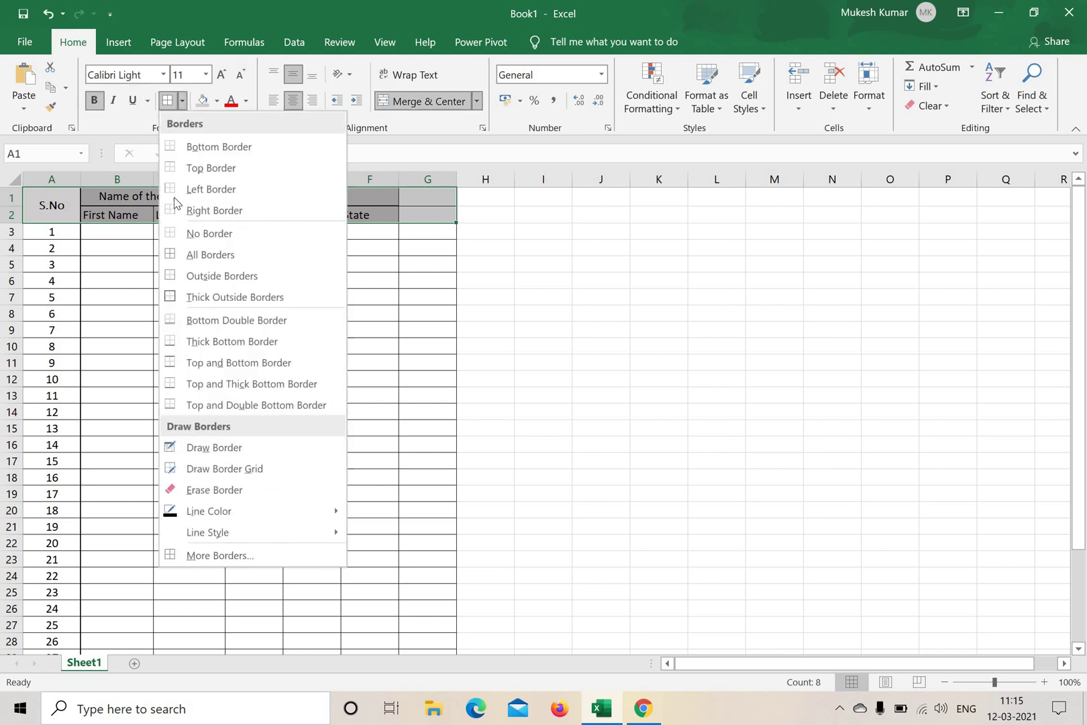
left_click(171, 256)
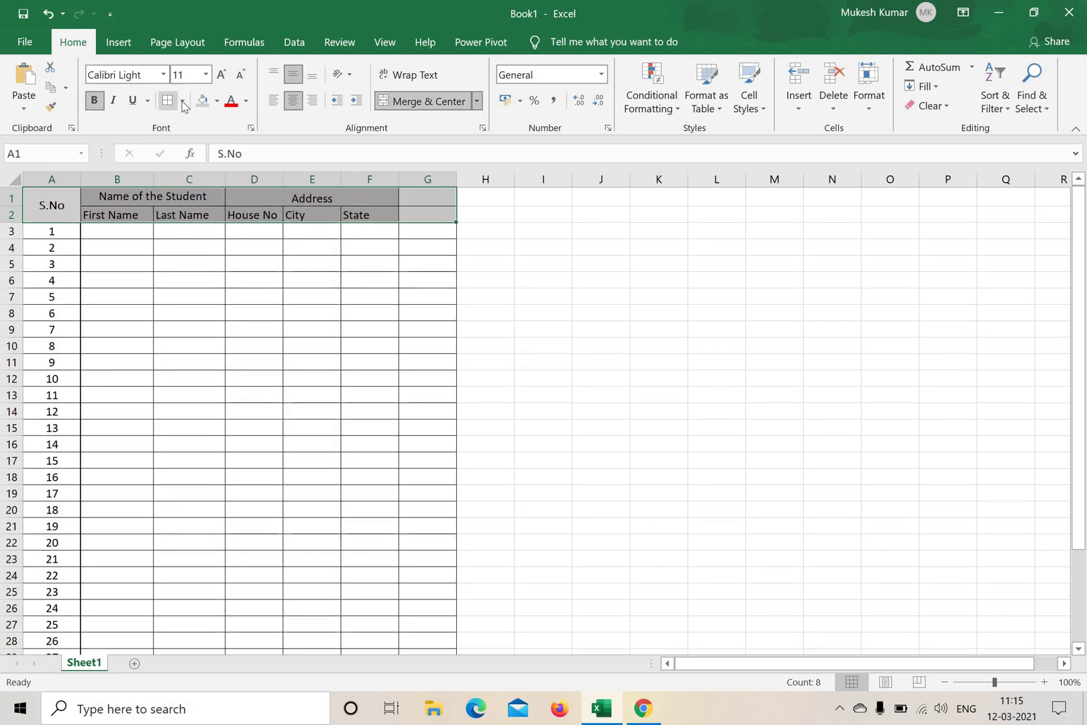
left_click(197, 295)
left_click(543, 295)
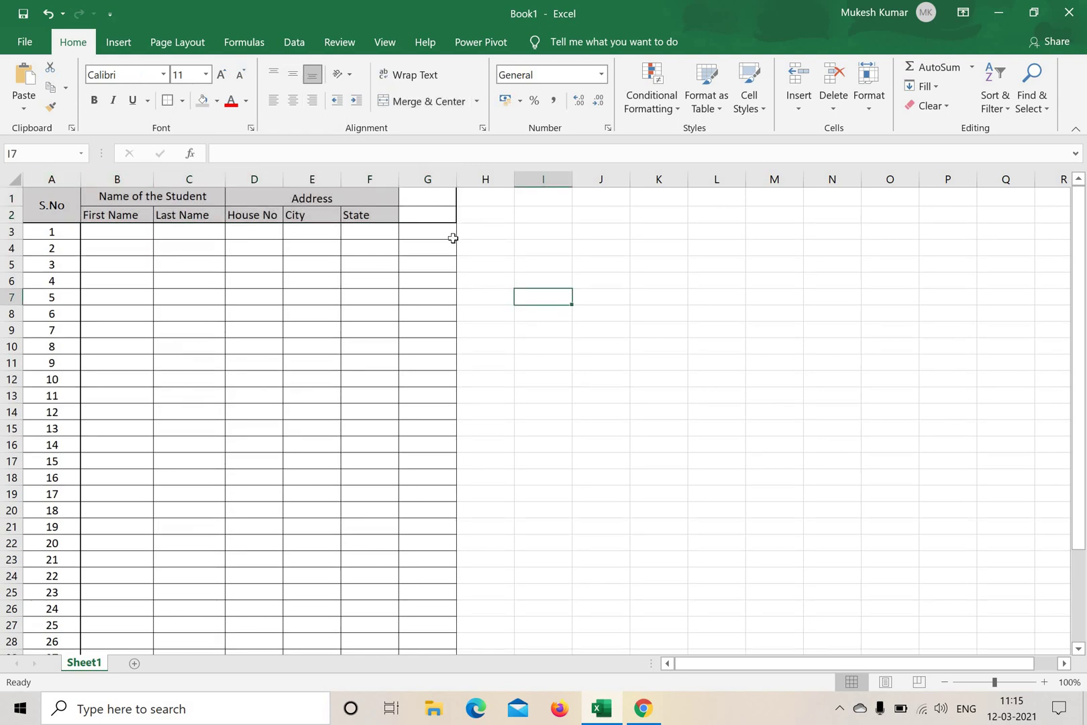
- Apply a thick outside border around the table body, A3:G35
left_click_drag(50, 230, 403, 617)
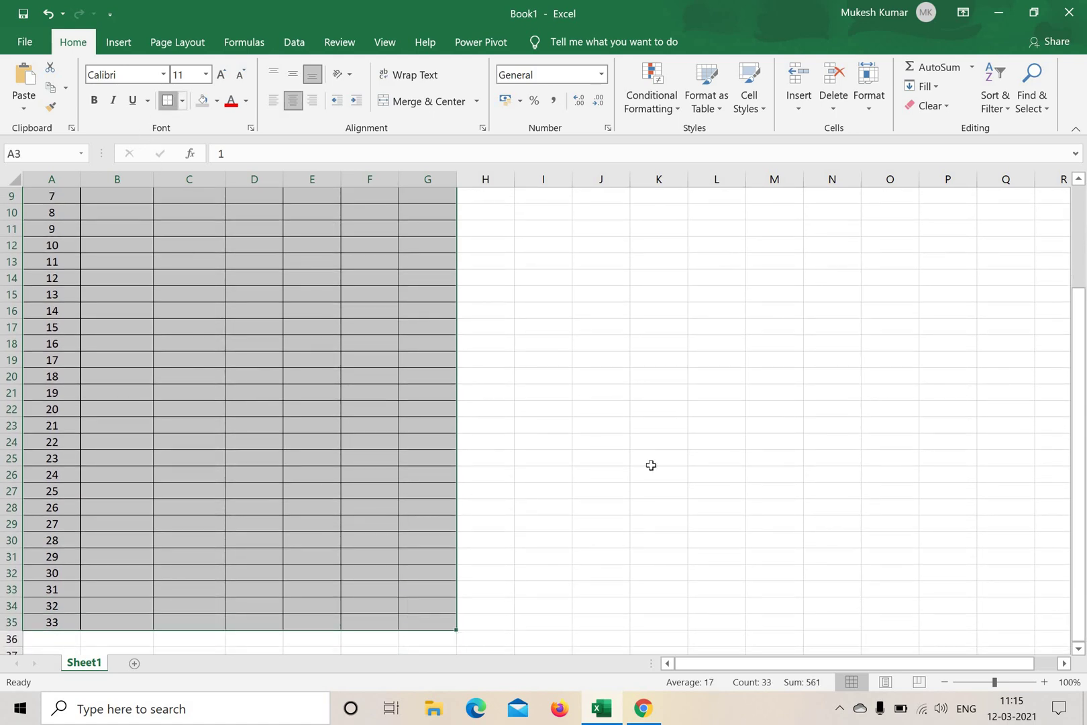
scroll(664, 467, "up", 3)
left_click(691, 473)
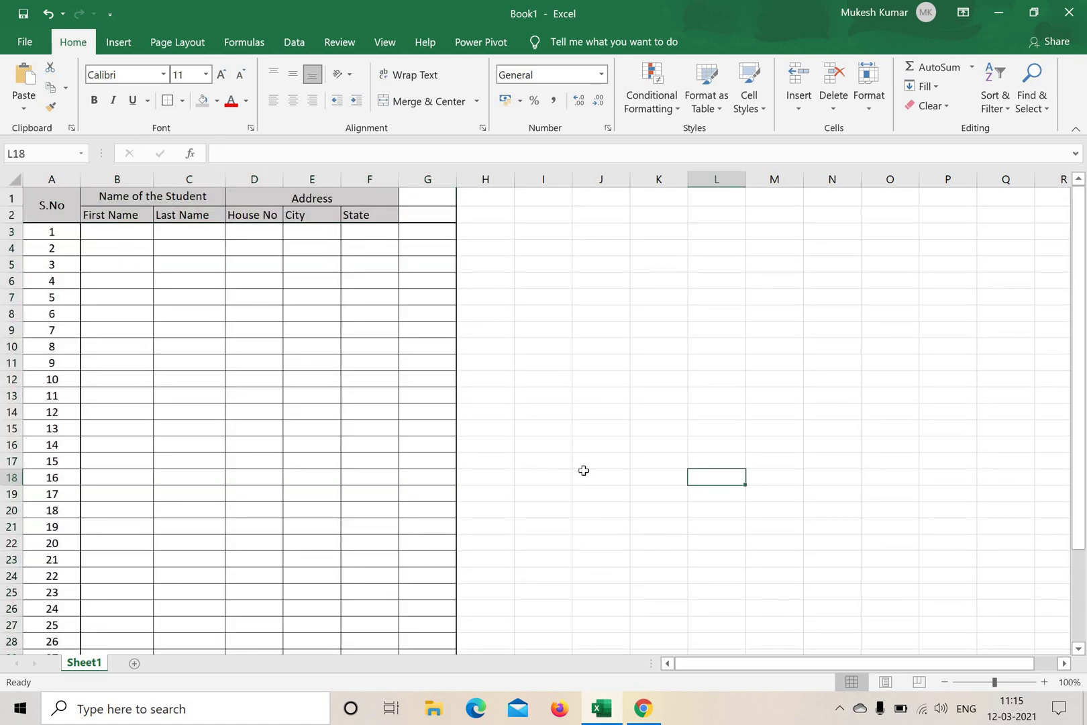
- Enter "HP" in F3 under State and fill it down through F35
left_click(360, 232)
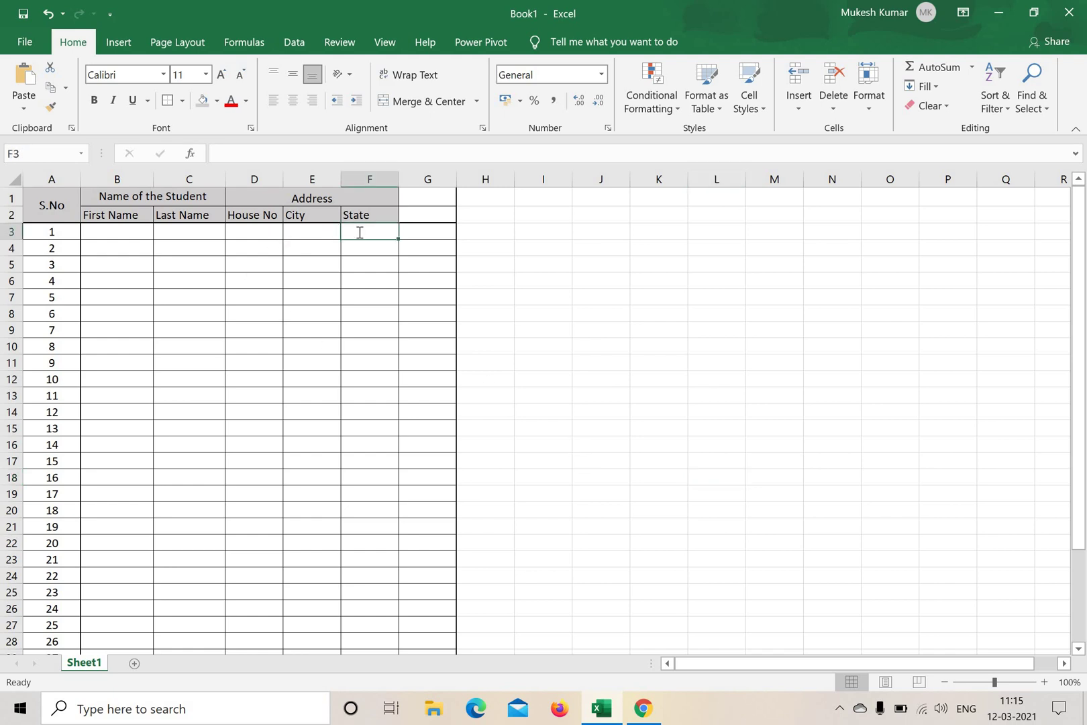
type("HP")
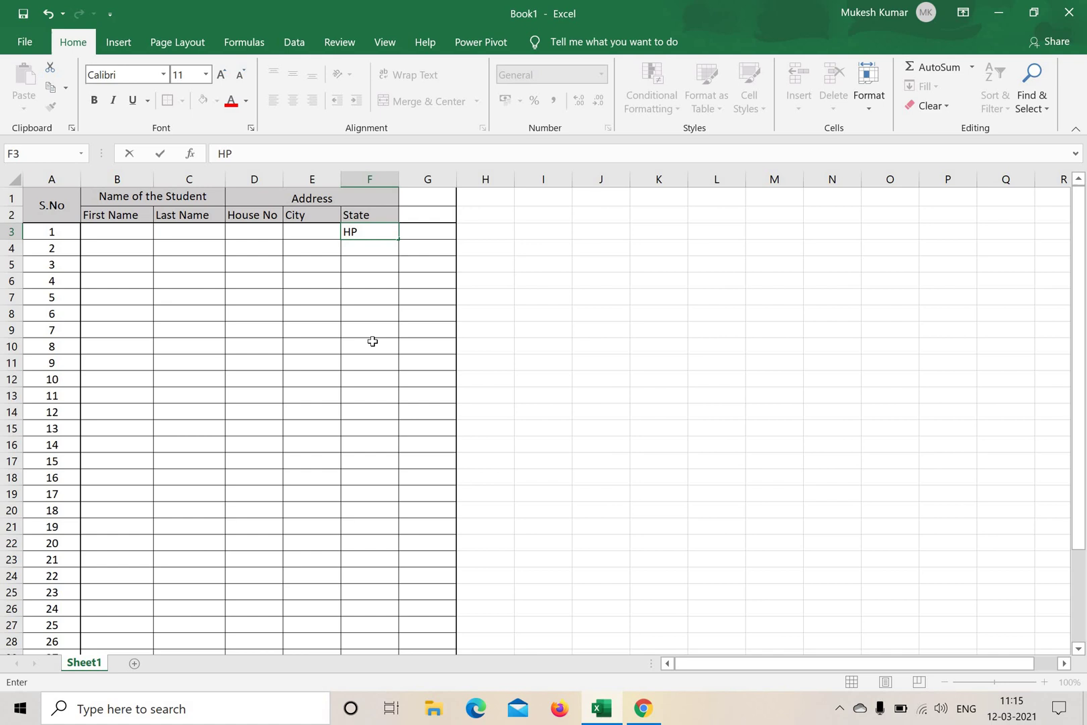
left_click(575, 361)
left_click(396, 236)
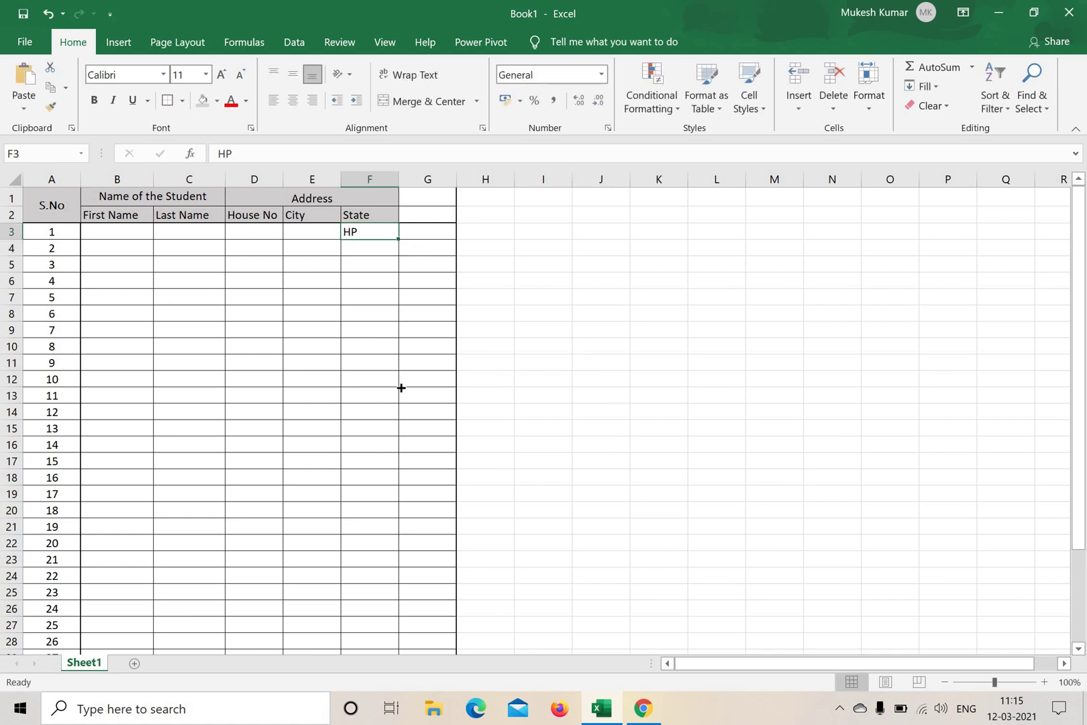
left_click_drag(399, 239, 392, 629)
left_click(618, 531)
scroll(384, 248, "up", 3)
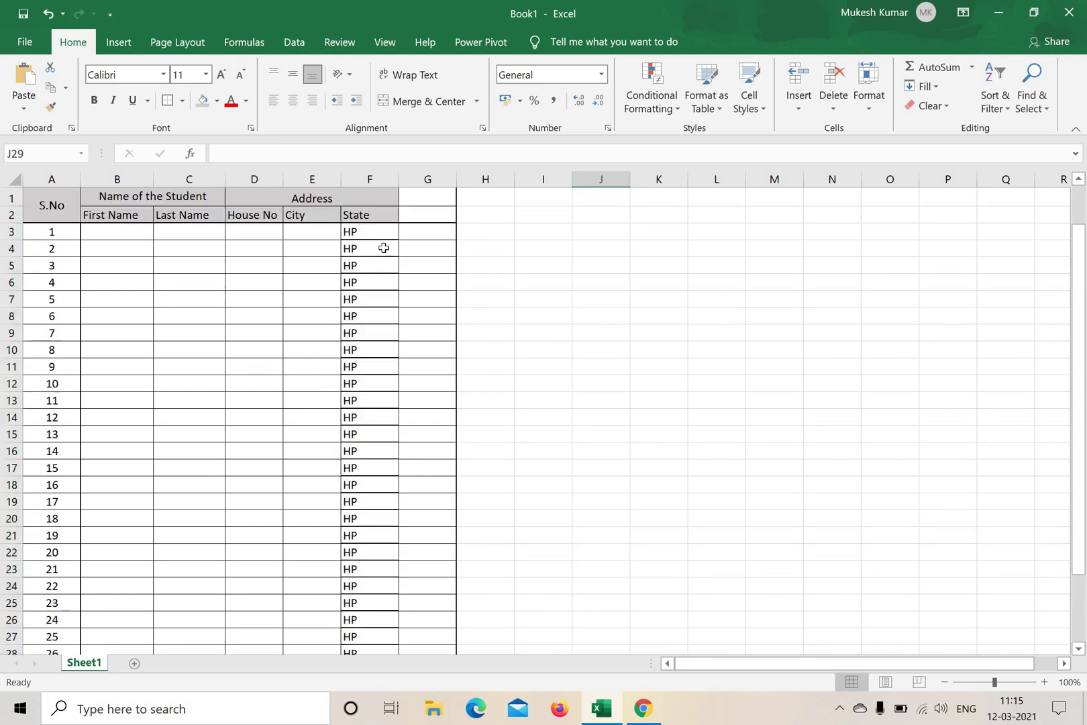
- Apply all borders to the filled State cells, F3:F35
left_click_drag(379, 235, 381, 602)
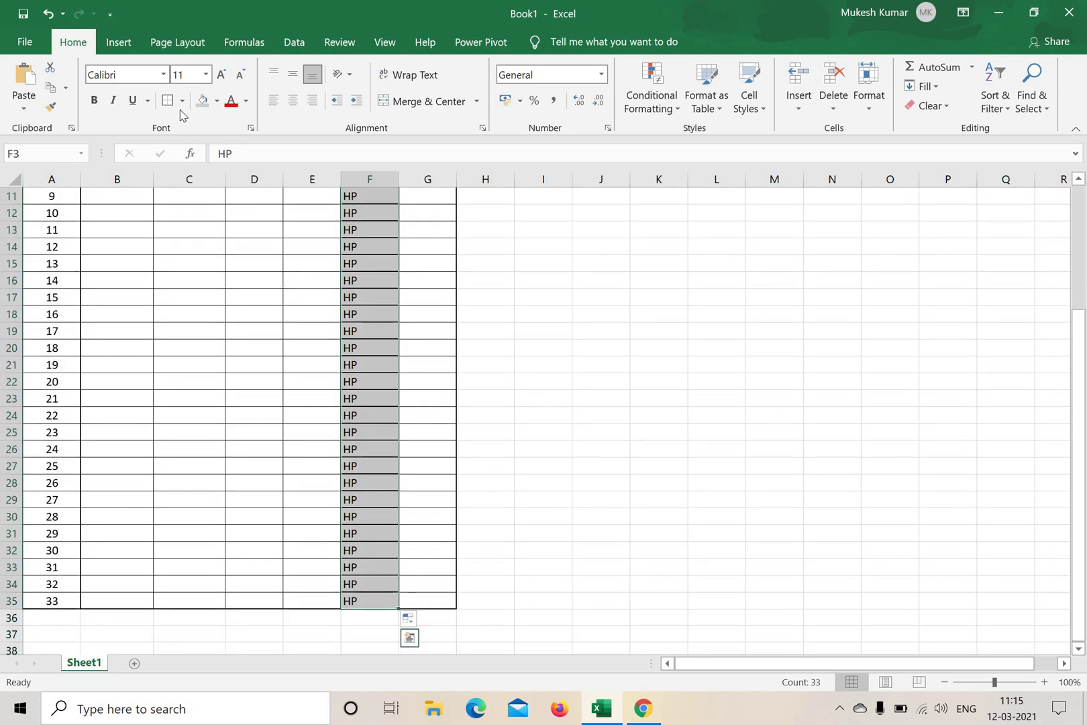
left_click(182, 101)
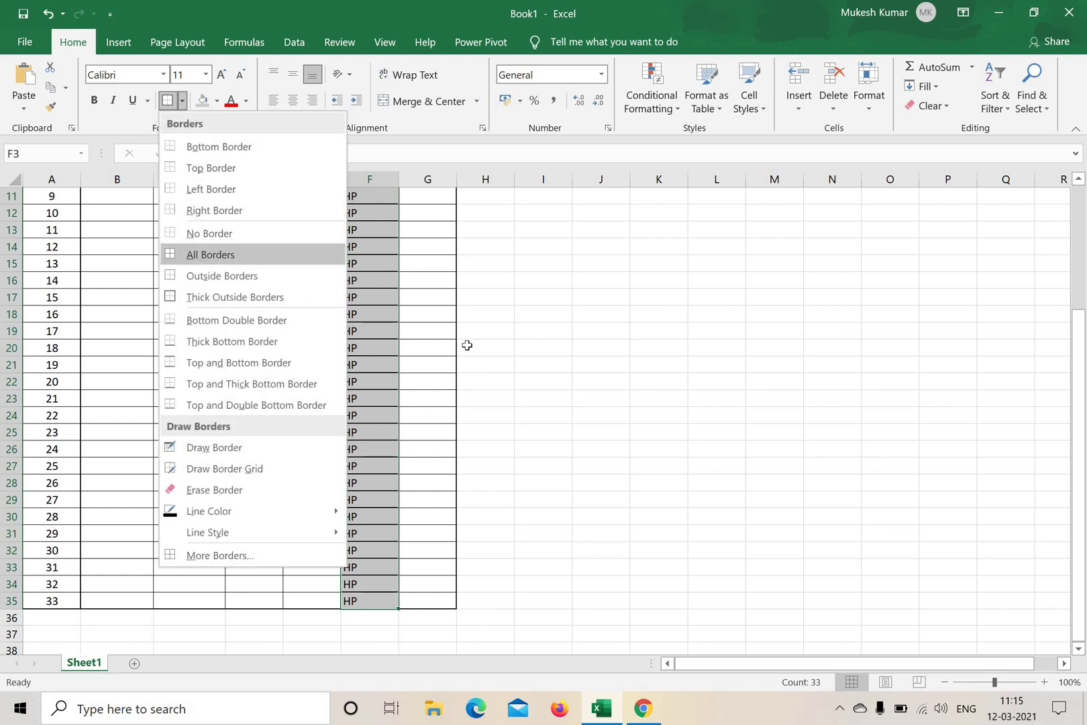
left_click(637, 402)
scroll(599, 383, "up", 4)
left_click(647, 396)
- Reapply the thick outside border around the table body, A3:G35
left_click_drag(52, 231, 420, 617)
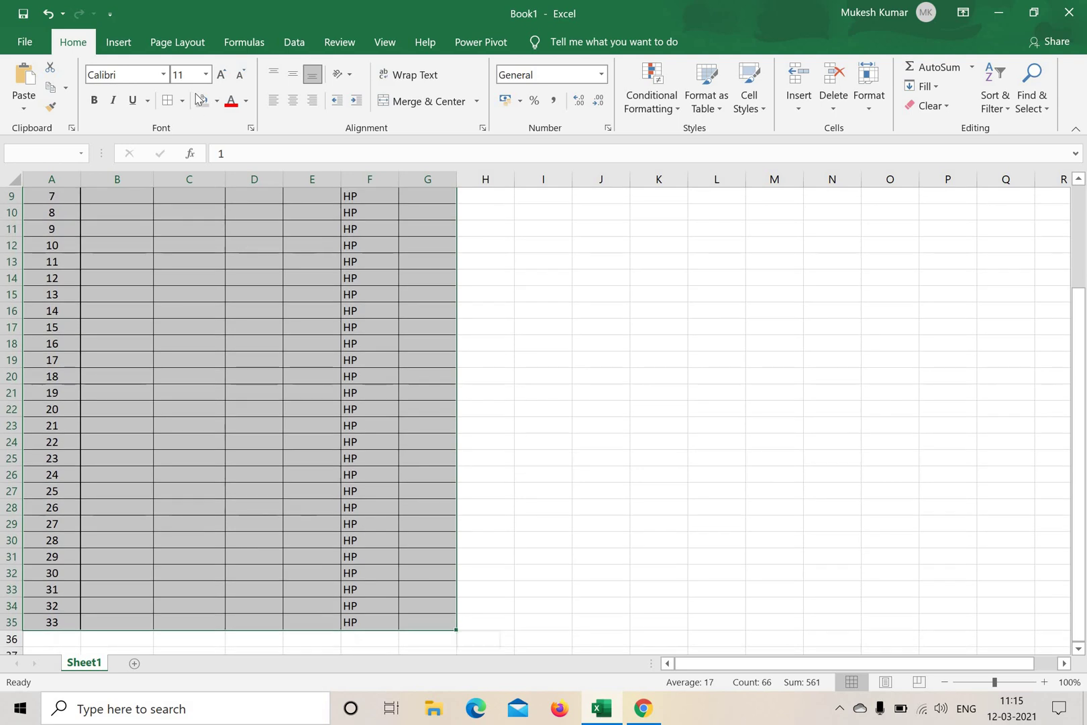
left_click(182, 101)
left_click(175, 299)
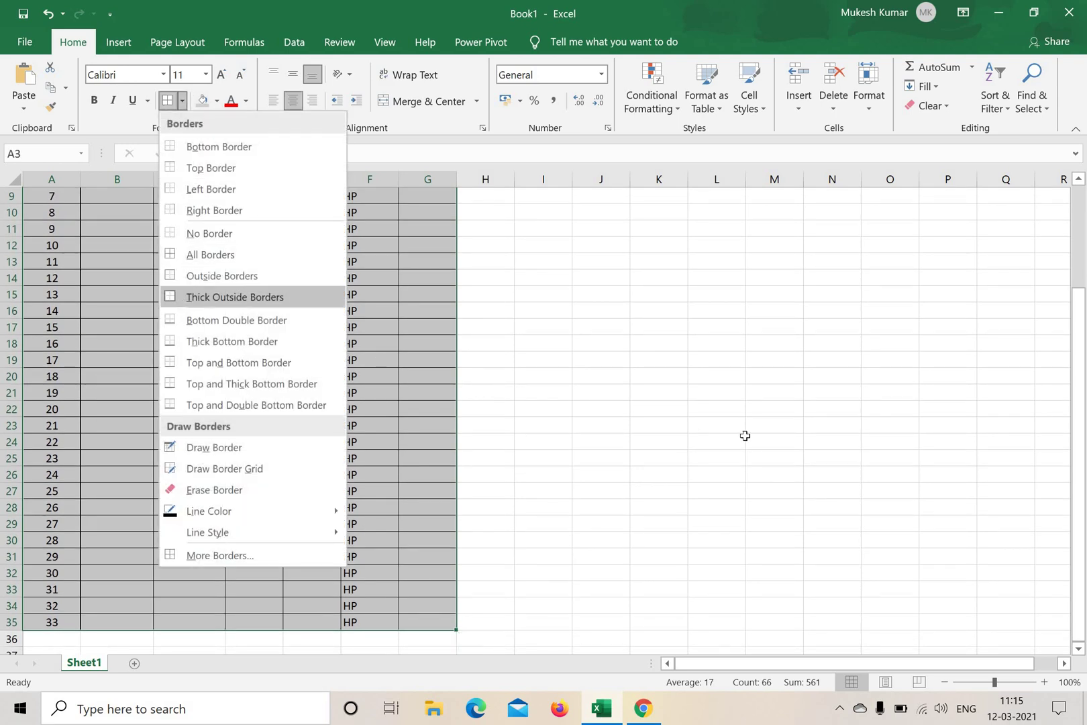
scroll(747, 435, "up", 4)
left_click(752, 431)
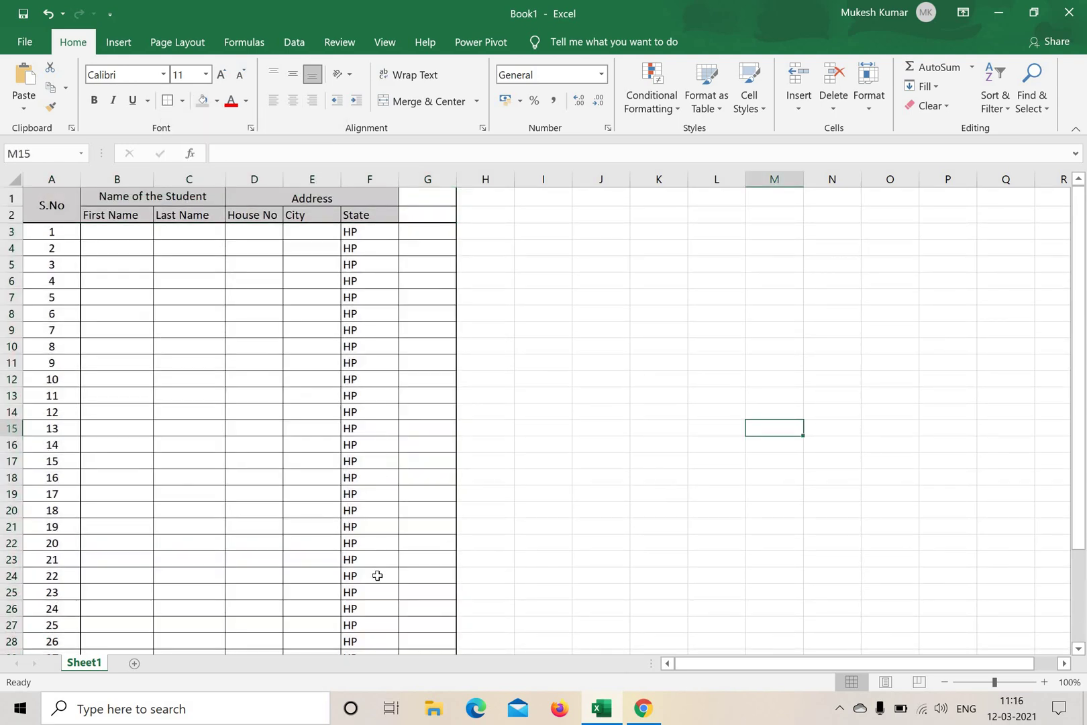
left_click(362, 234)
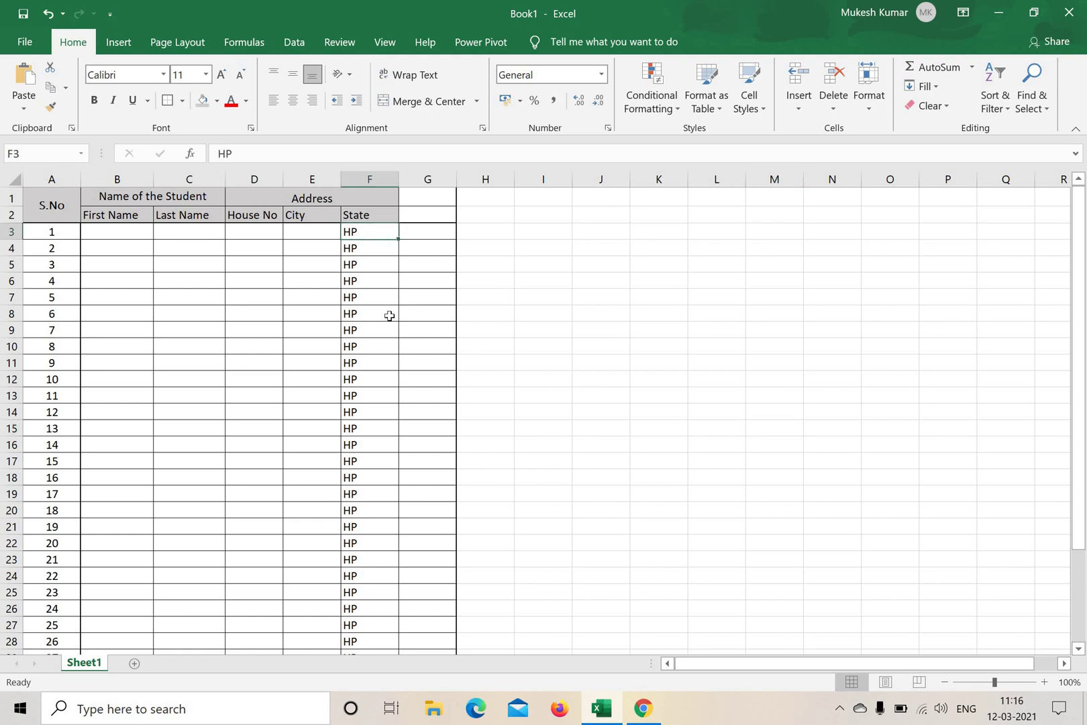
scroll(377, 546, "down", 4)
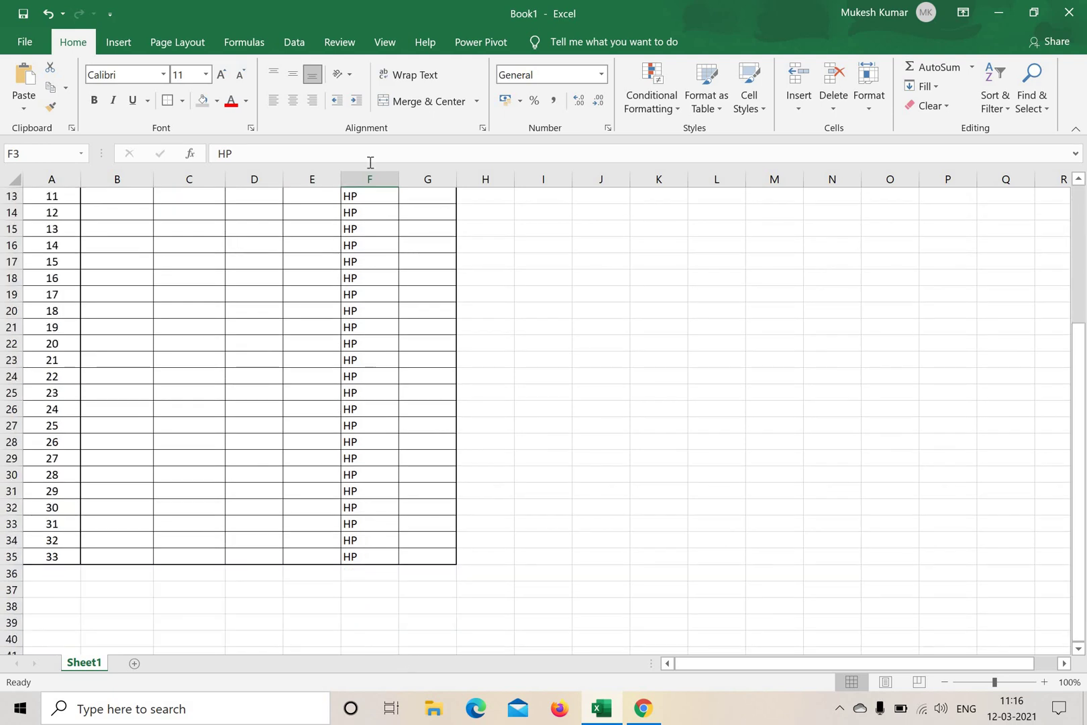
scroll(365, 286, "up", 4)
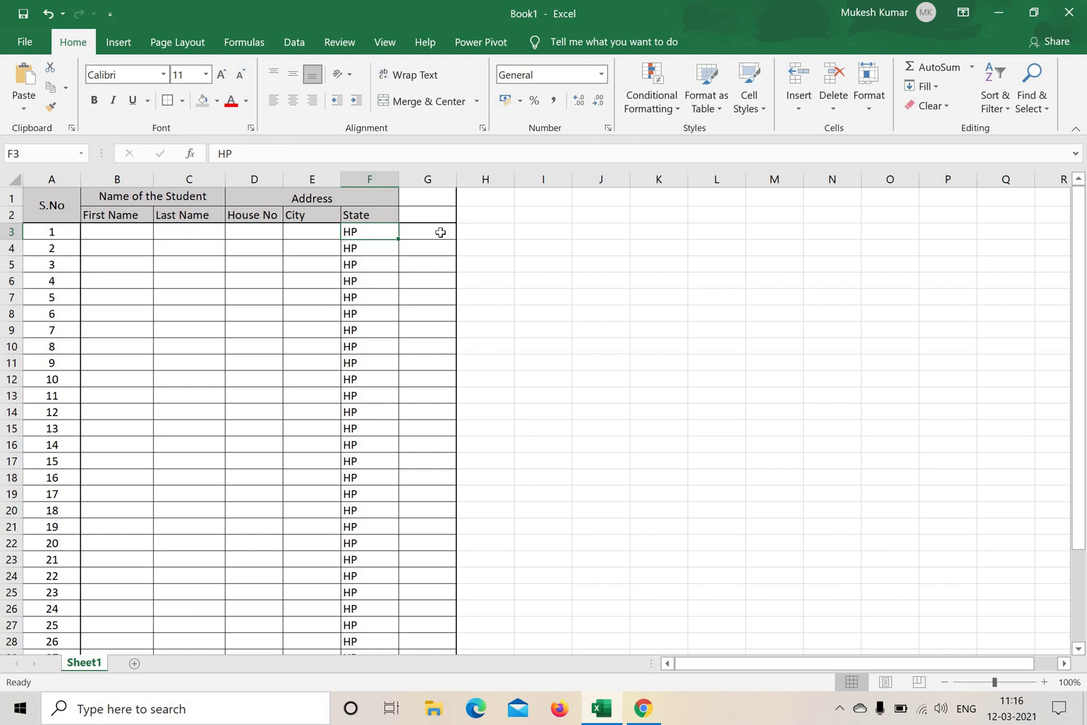
- Enter the heading "Ph Number" in G1 and widen column G to fit it
left_click(441, 198)
type("Ph")
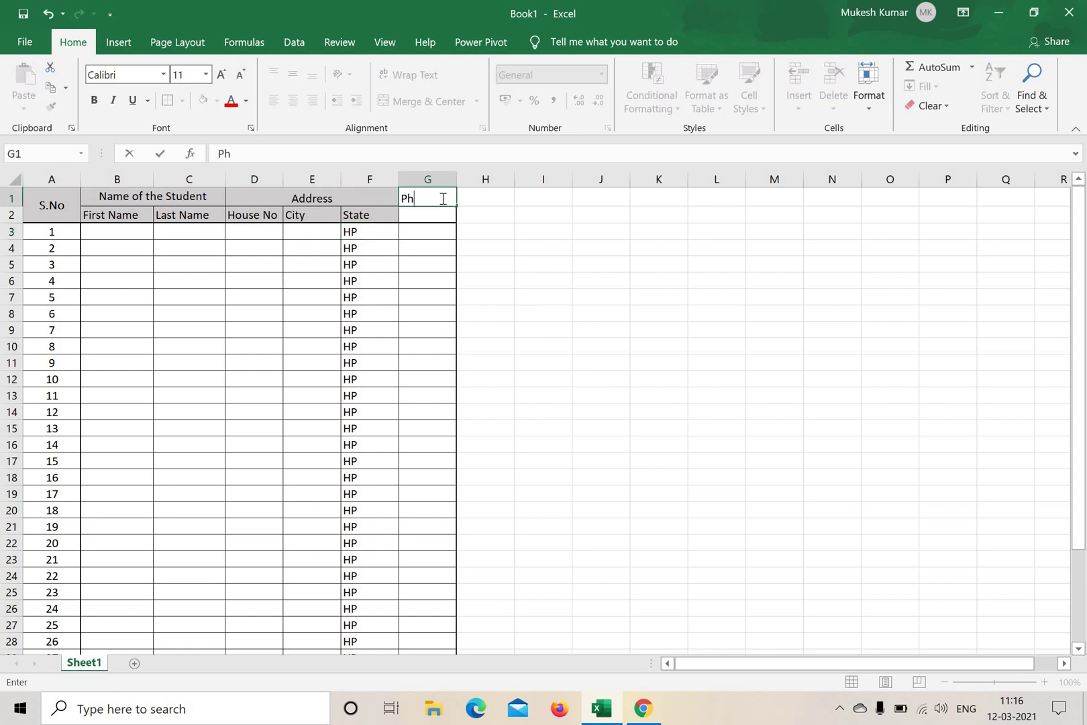
type(" NU,m")
key("BackSpace")
key("BackSpace")
type("umber")
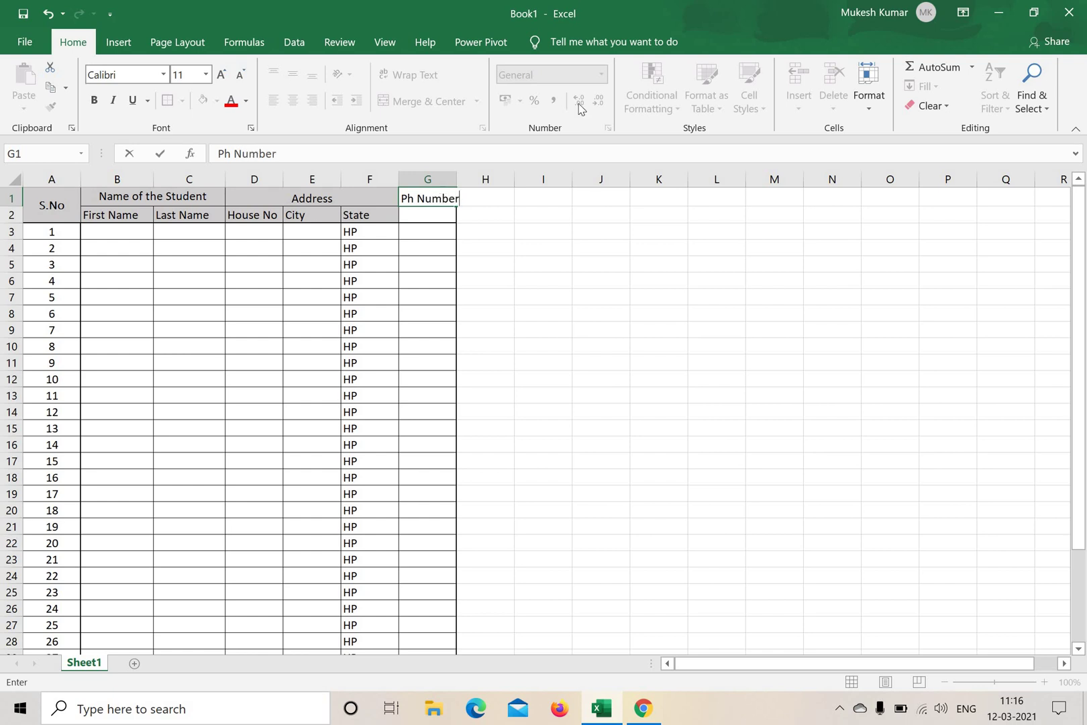
left_click(569, 248)
left_click_drag(457, 185, 473, 188)
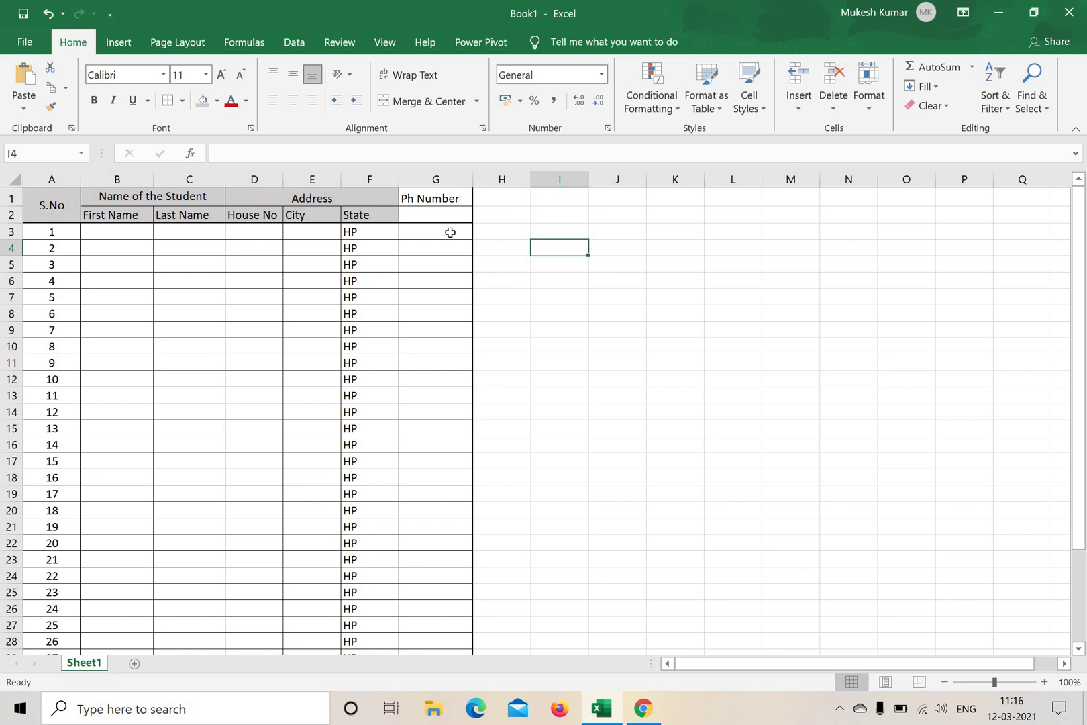
- Clear the "Ph Number" heading from G1
left_click(430, 200)
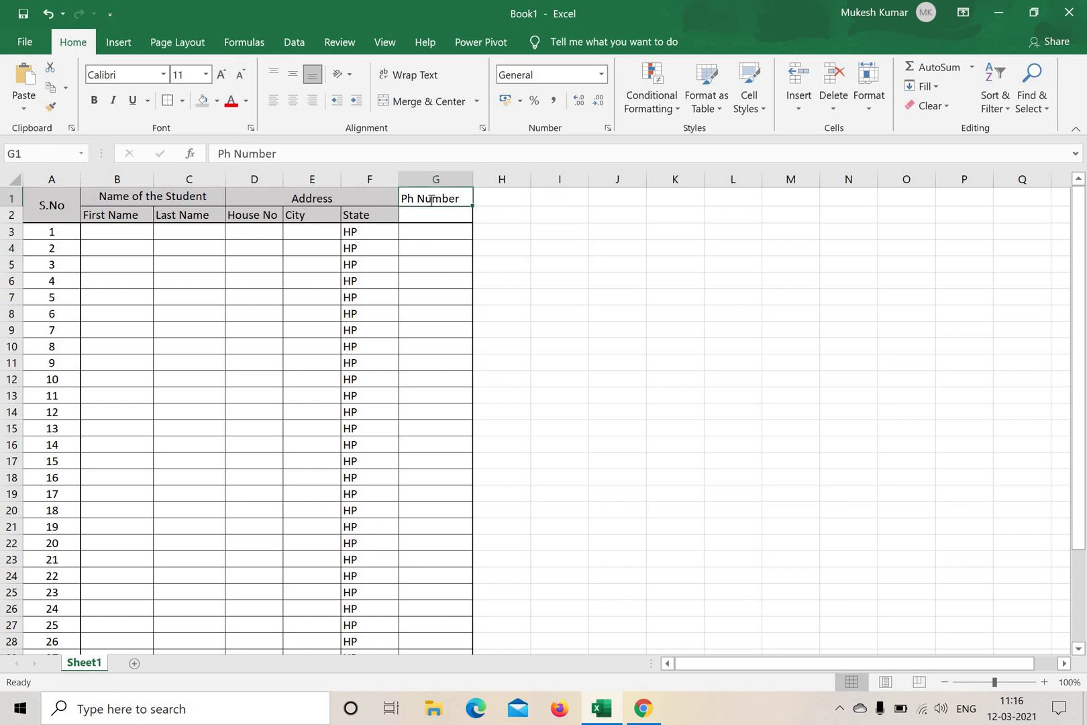
key("BackSpace")
left_click(625, 208)
- Merge and center G1:H1 and enter the heading "Marks" in it
left_click(442, 201)
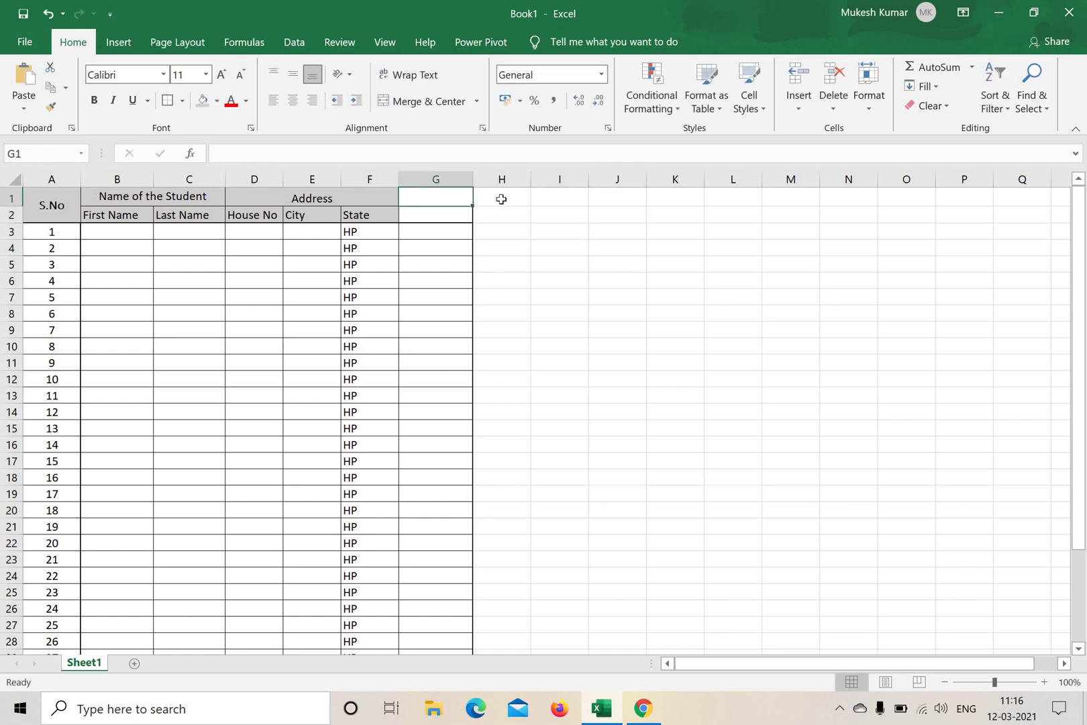
mouse_move(510, 200)
left_mouse_down()
mouse_move(548, 202)
mouse_move(521, 205)
left_mouse_up()
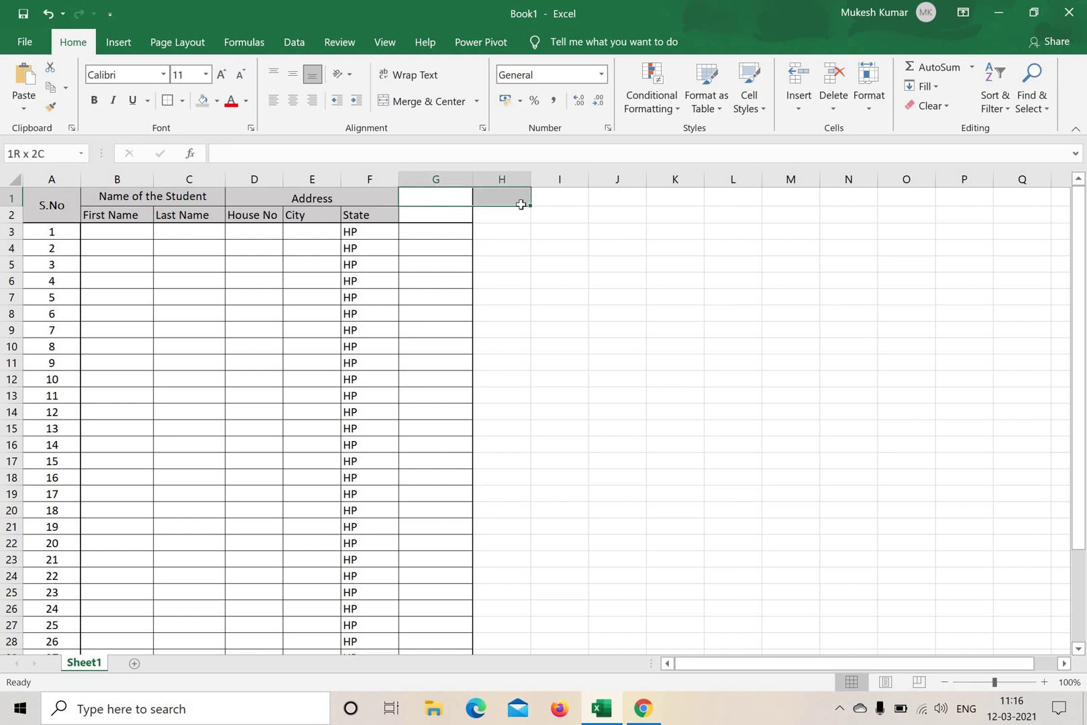
left_click(423, 100)
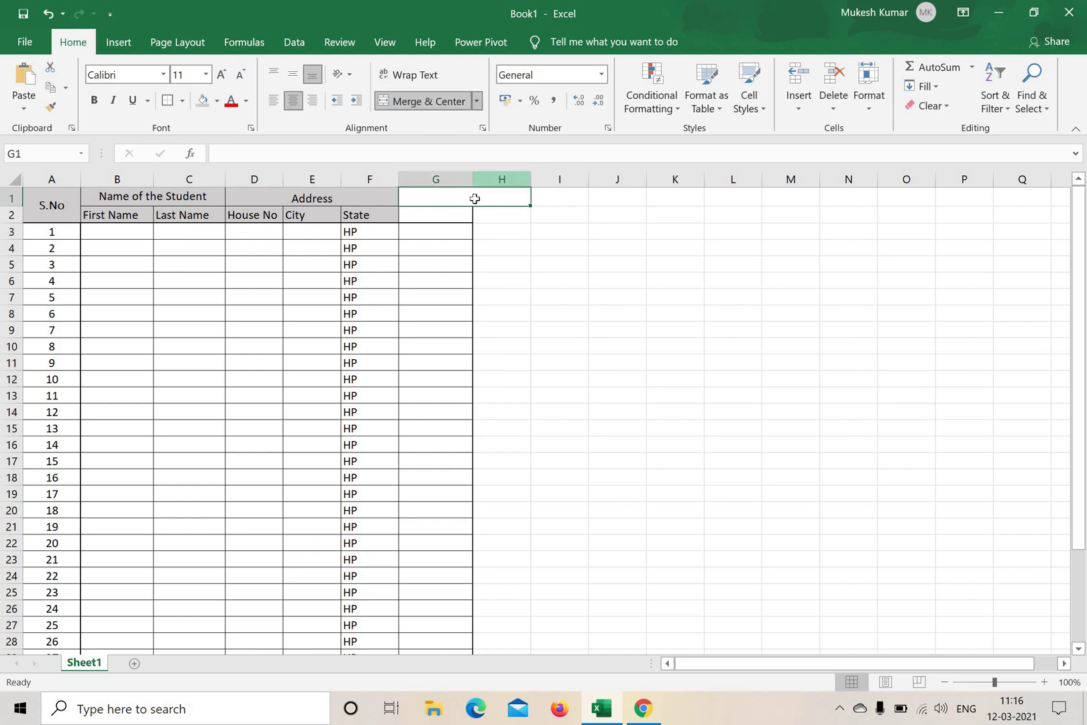
type("Marks")
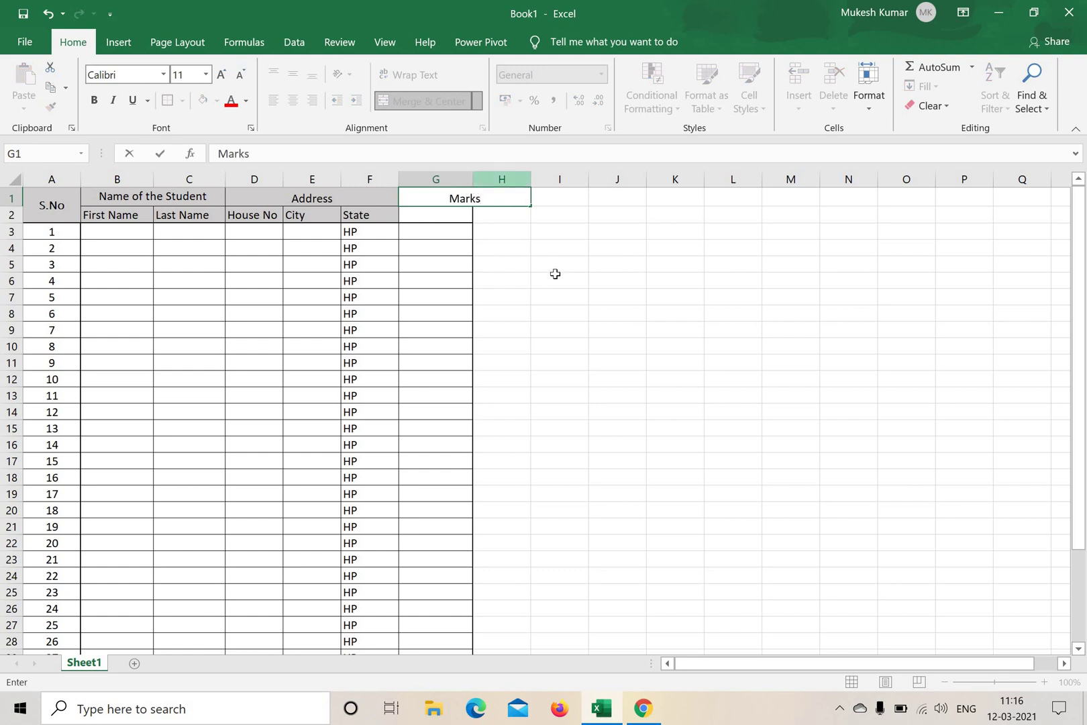
left_click_drag(555, 272, 556, 282)
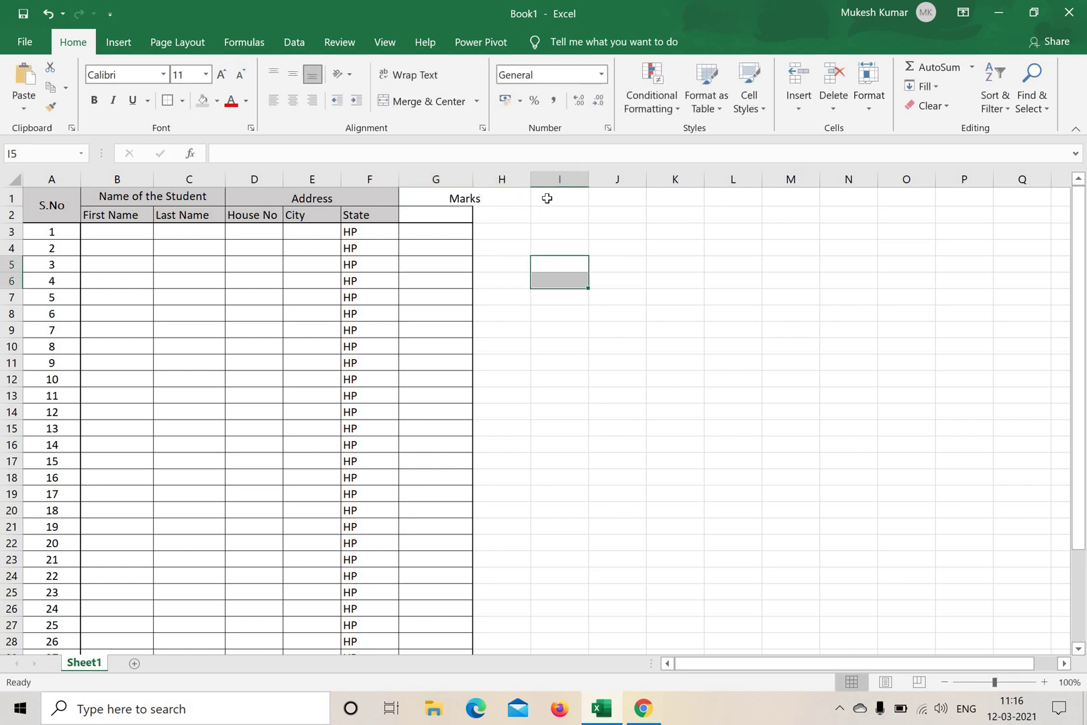
- Enter the heading "Total Marks" in I1 and widen column I to fit it
left_click(548, 199)
type("Tipot")
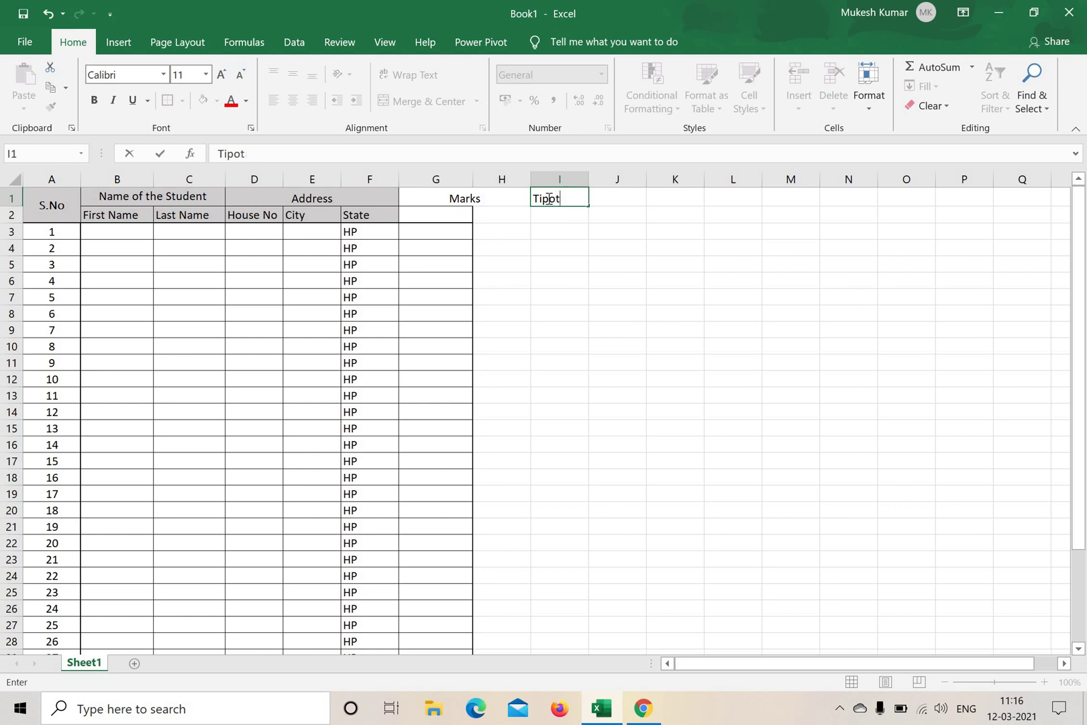
key("BackSpace")
key("BackSpace")
key("BackSpace")
type("tal Marks")
left_click(692, 313)
left_click_drag(591, 180, 605, 181)
- Apply all borders to the marks columns, G1:I35
left_click_drag(443, 198, 577, 593)
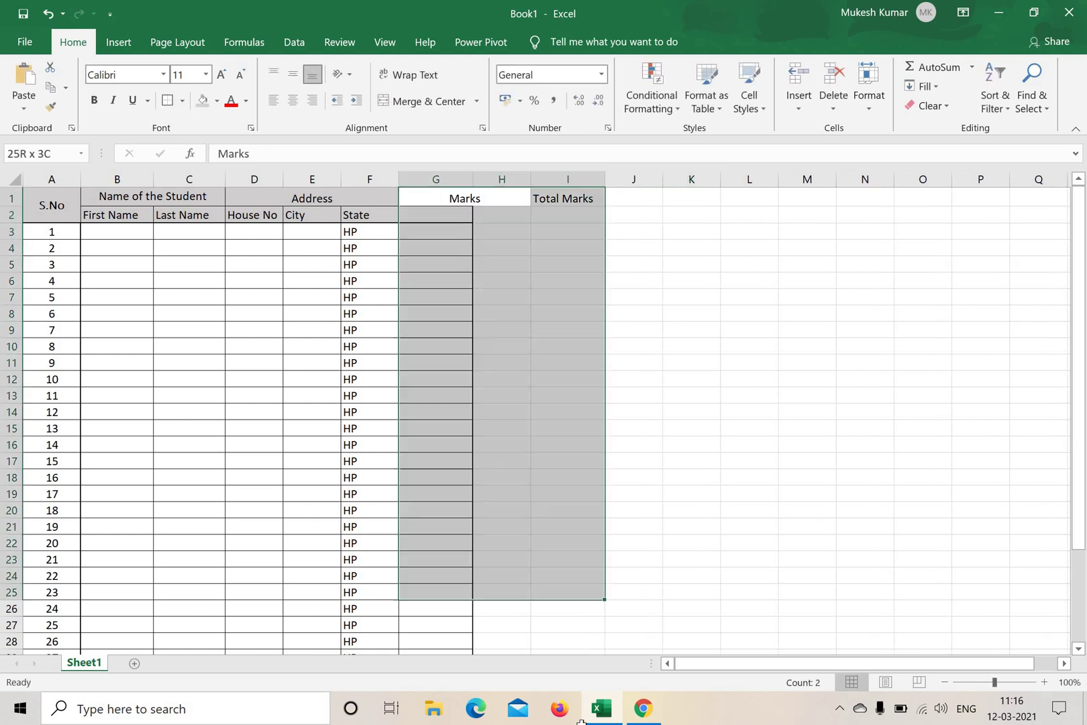
left_click_drag(581, 721, 604, 630)
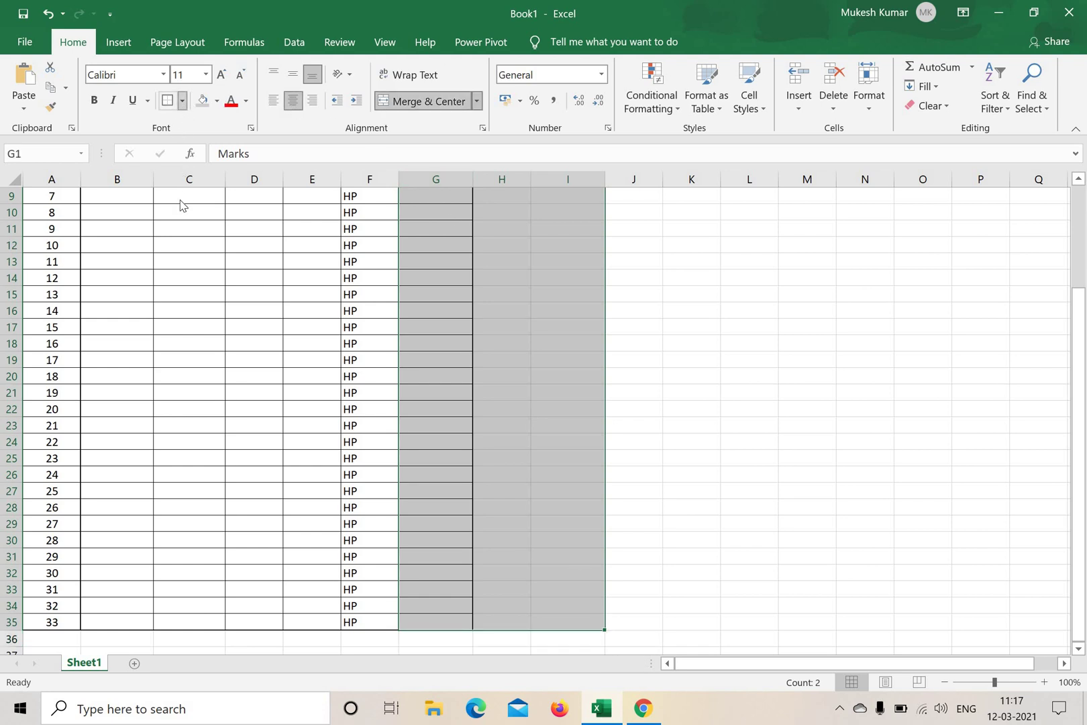
left_click(182, 101)
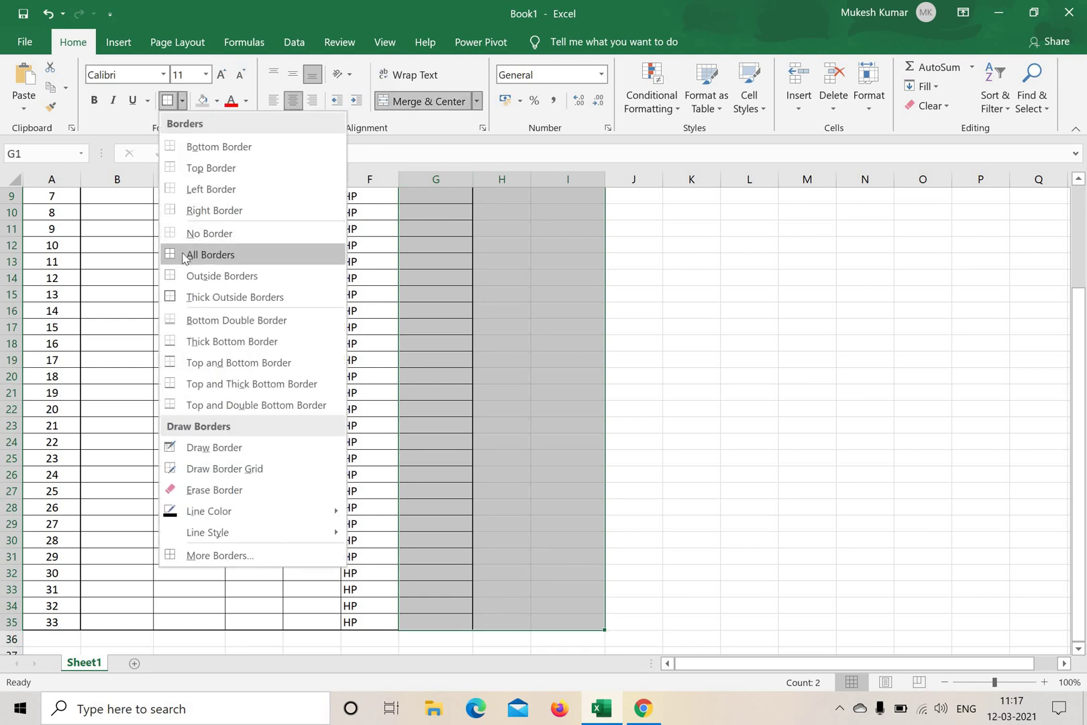
left_click(184, 253)
left_click(711, 310)
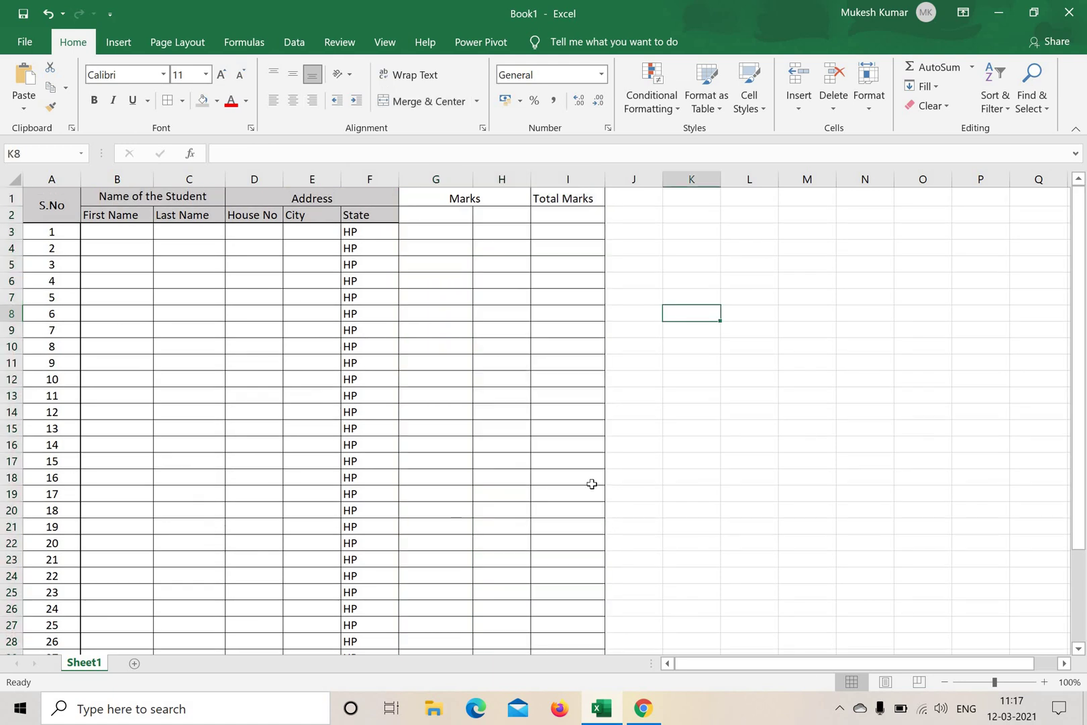
- Enter the subheadings "ST-1" in G2 and "ST-2" in H2 under Marks
left_click(487, 196)
left_click(451, 214)
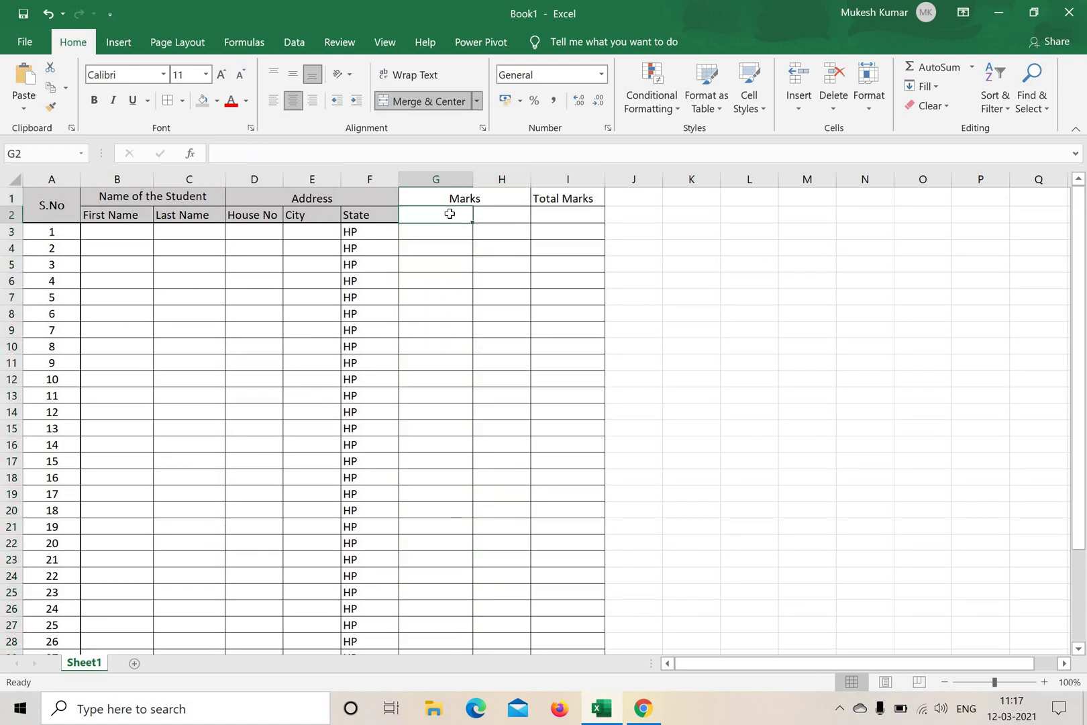
type("ST")
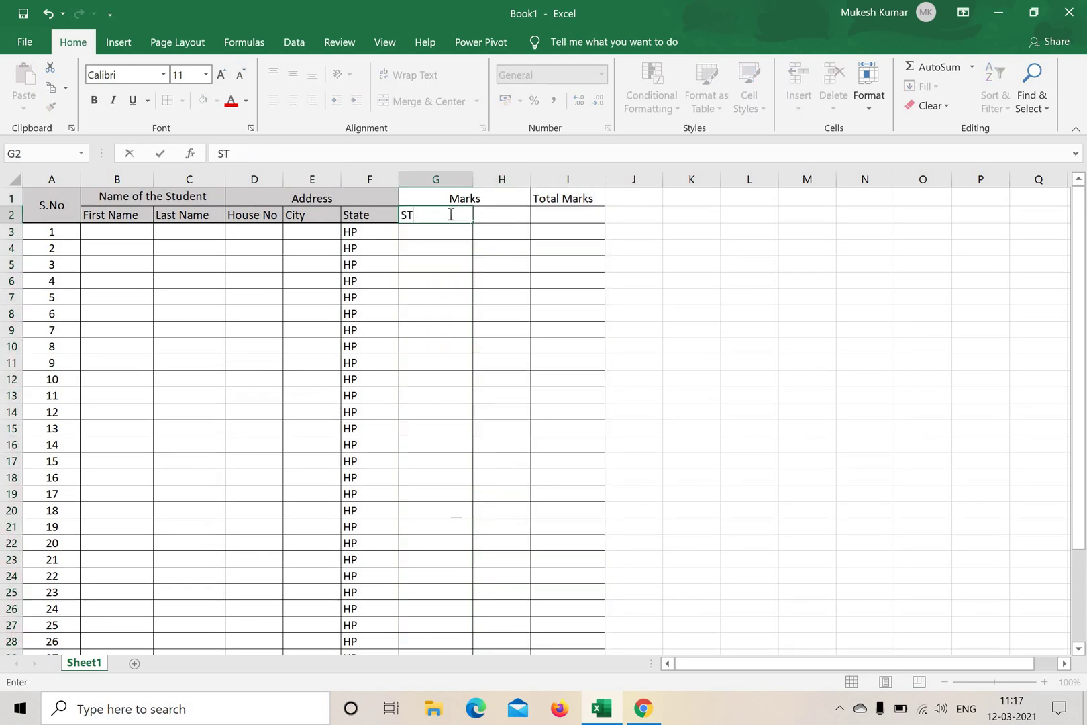
type("-1")
left_click(491, 215)
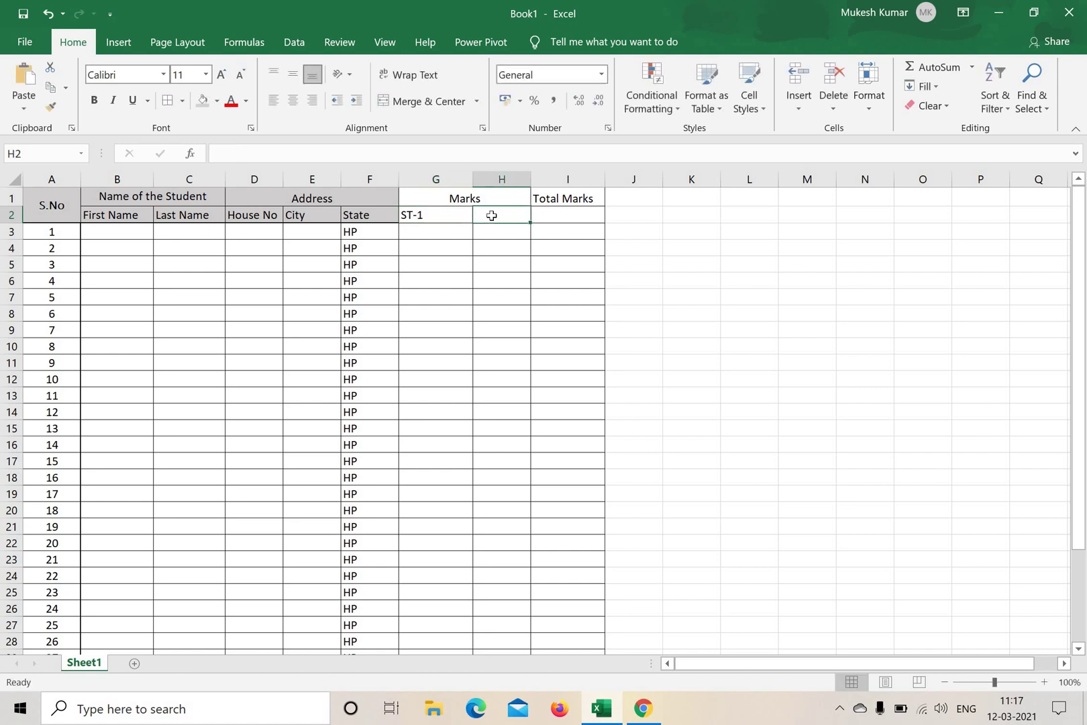
type("ST-")
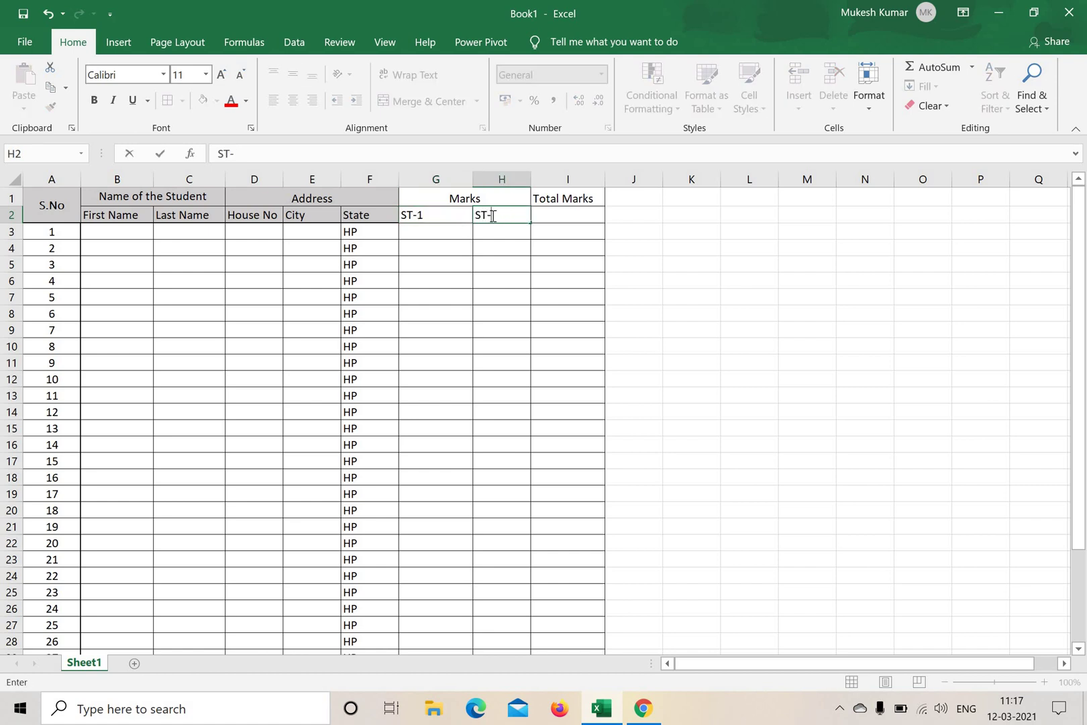
type("2")
left_click(770, 391)
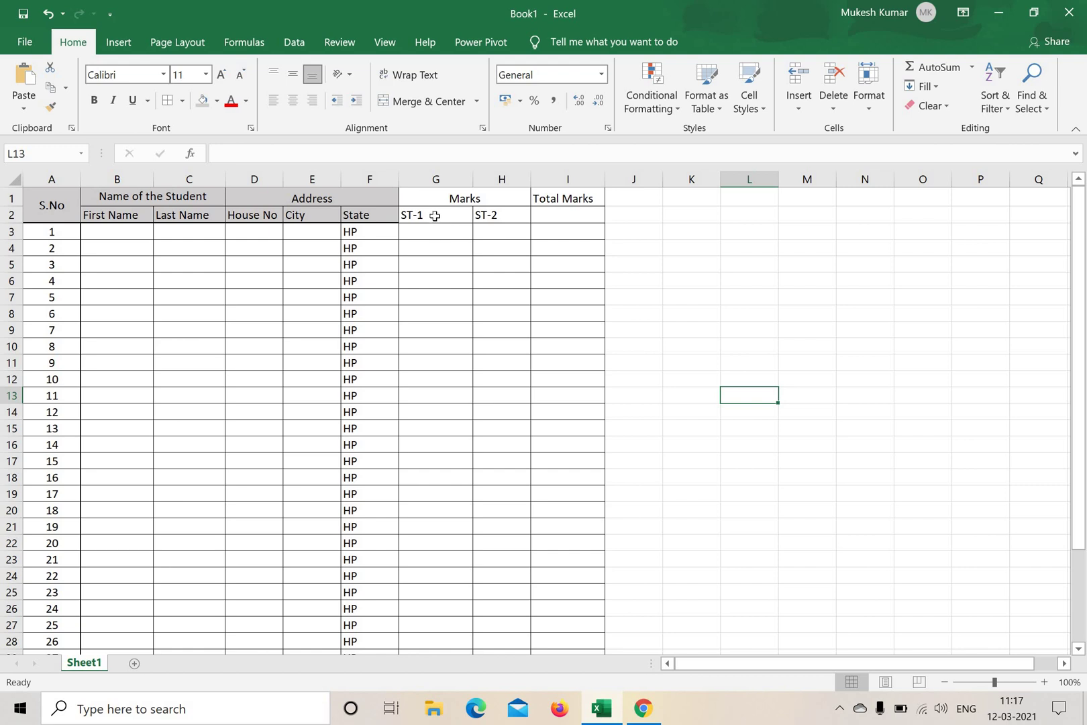
- Add the maximum mark to both subheadings so they read "ST-1 (50)" in G2 and "ST-2 (50)" in H2
left_click(436, 216)
double_click(436, 215)
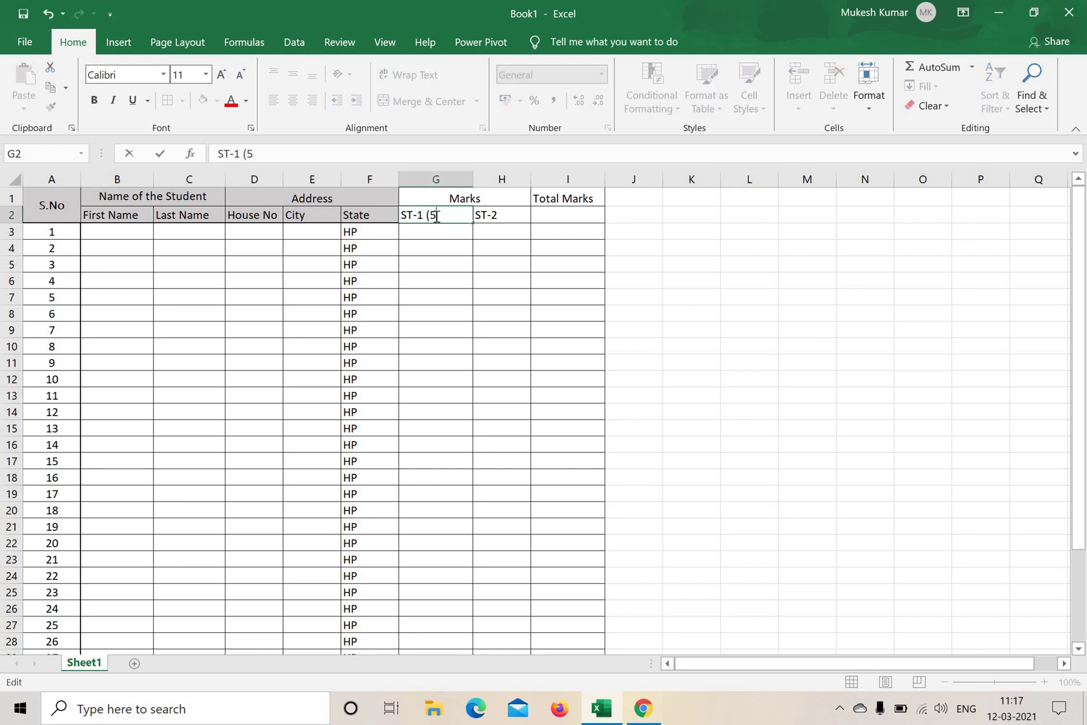
type("(50)")
left_click(513, 215)
double_click(515, 214)
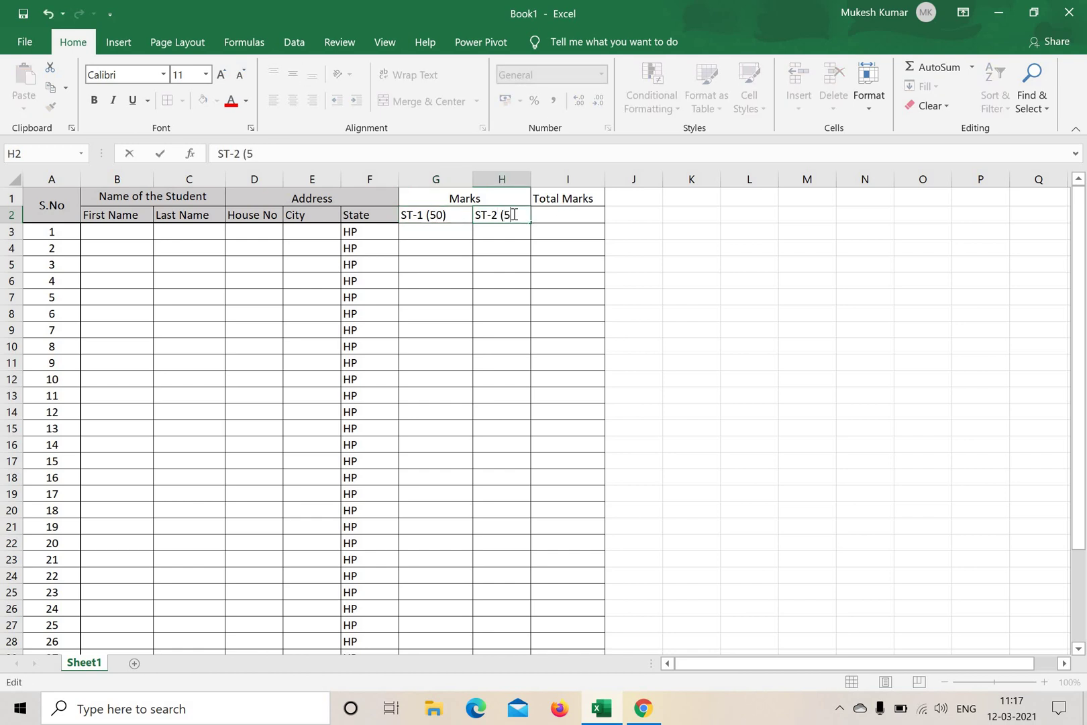
type("(50)")
- Enter the ST-1 marks 12, 24, 25, 34, 43 and 35 in G3:G8
left_click(413, 230)
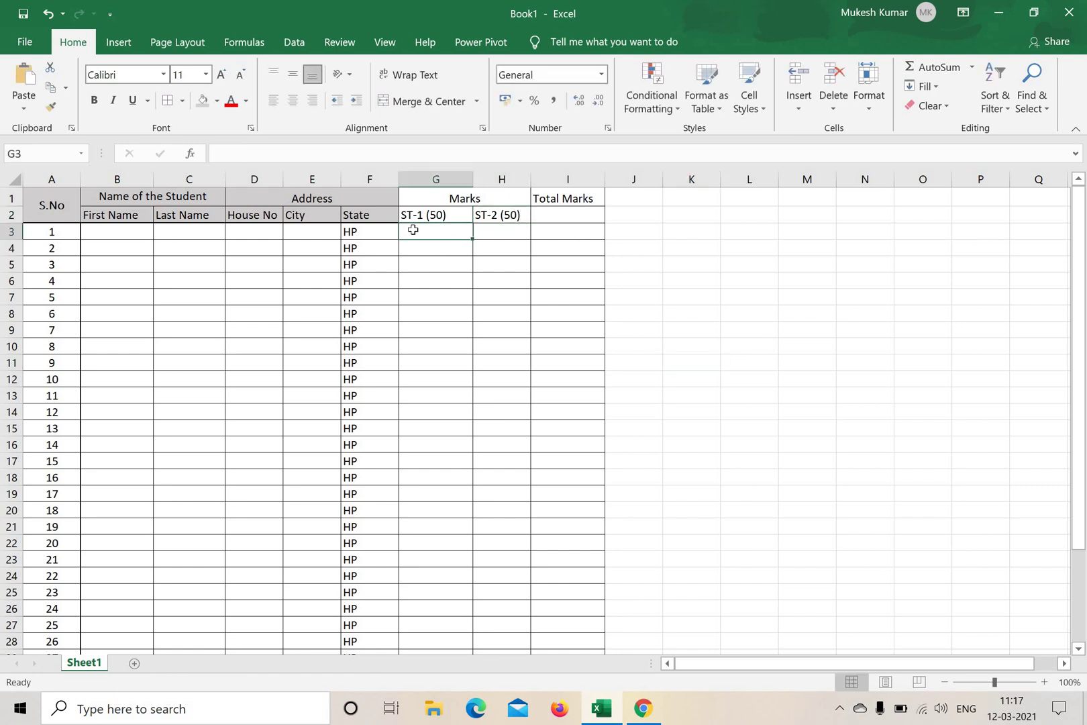
type("12")
key("Return")
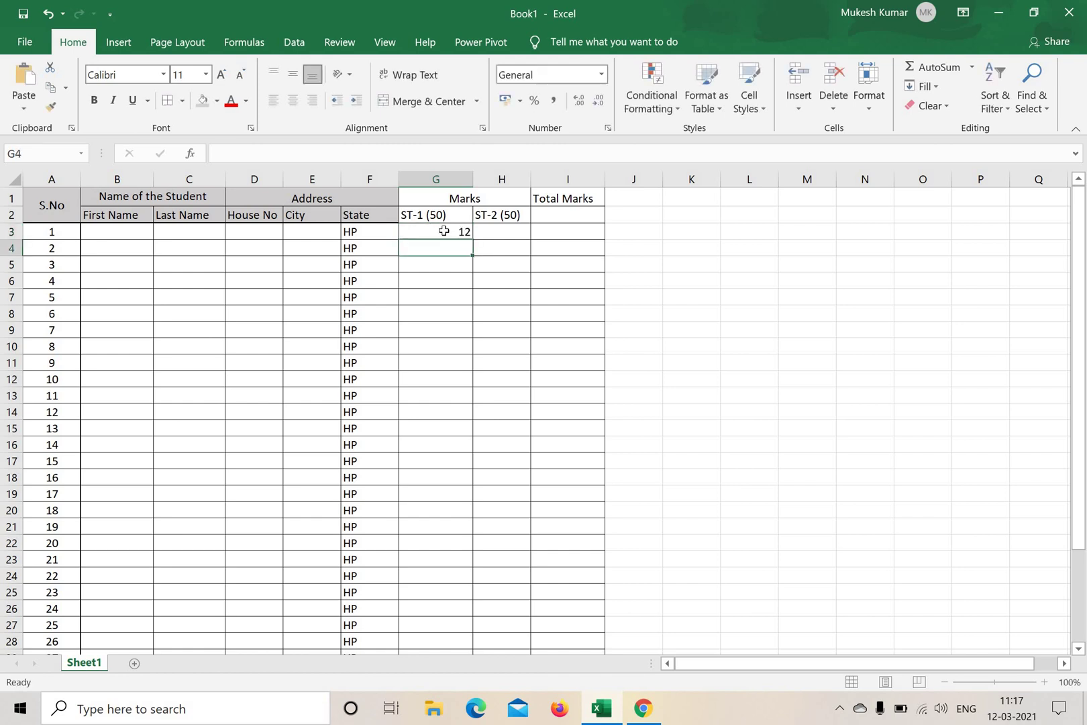
type("24")
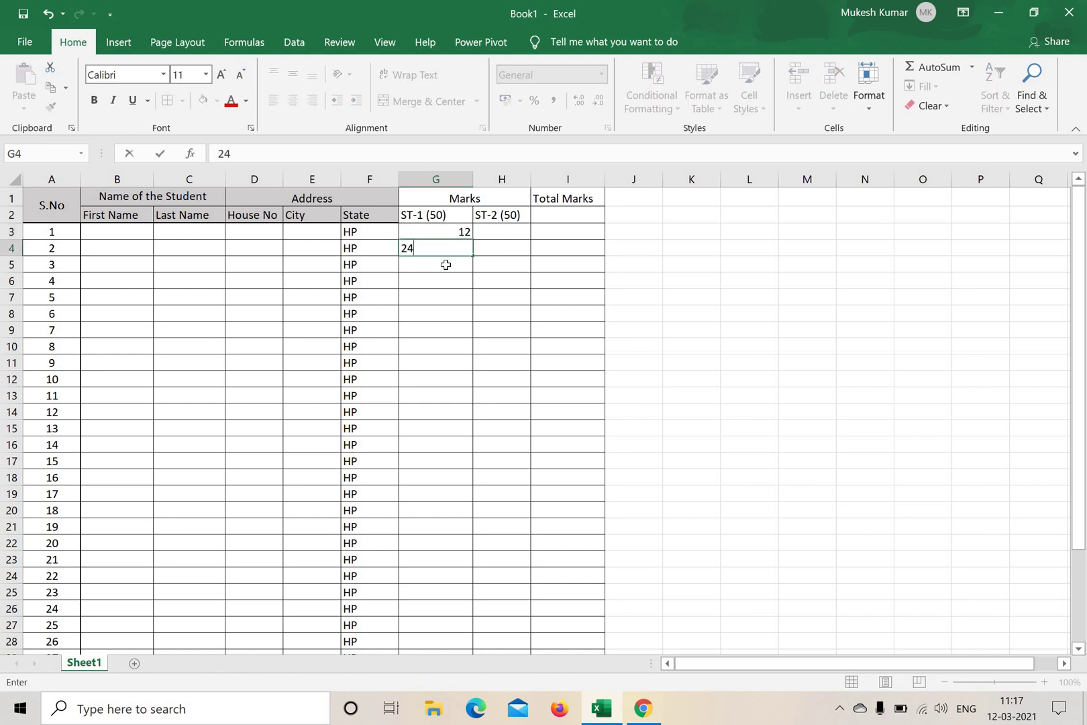
key("Return")
type("25")
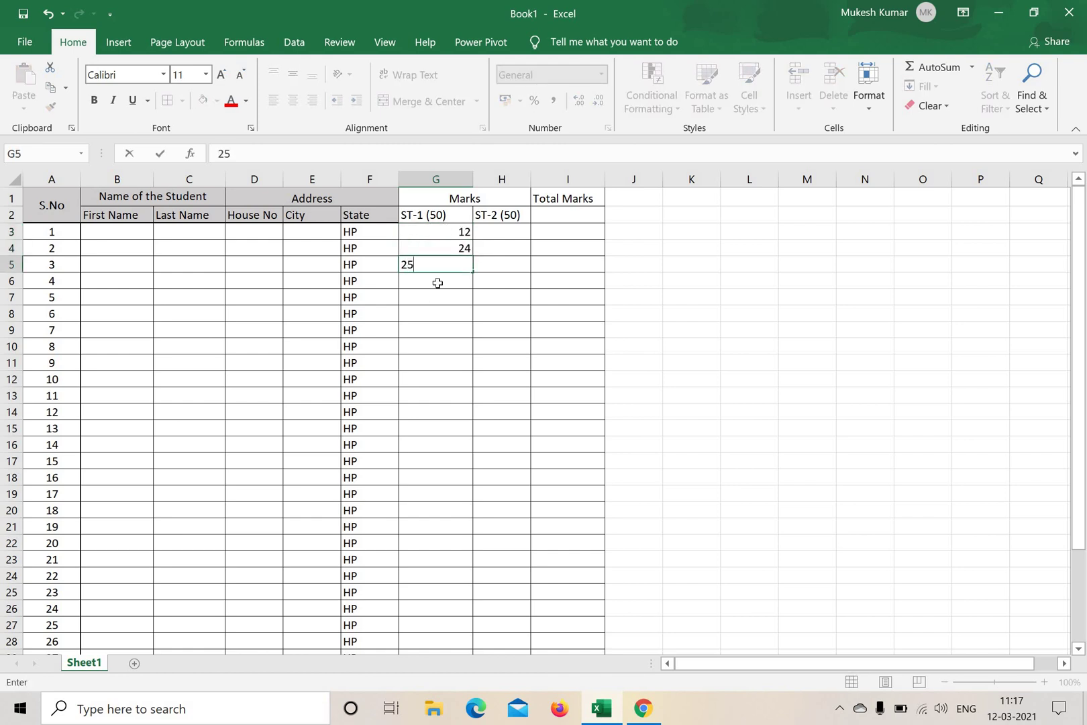
key("Return")
type("34")
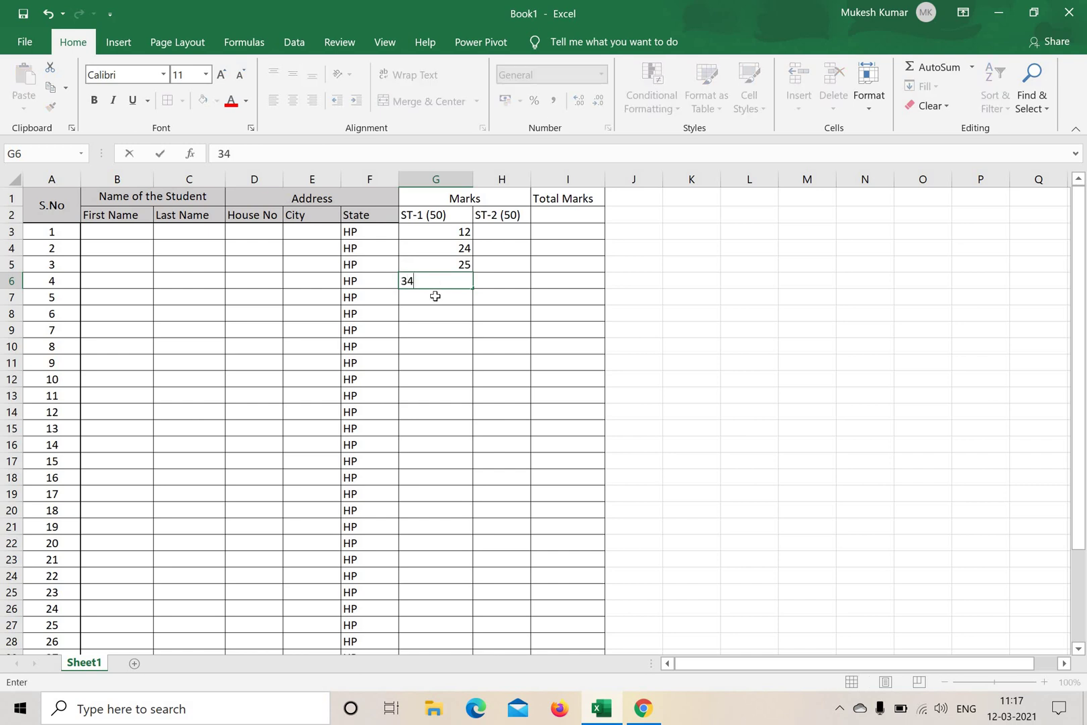
key("Return")
type("43")
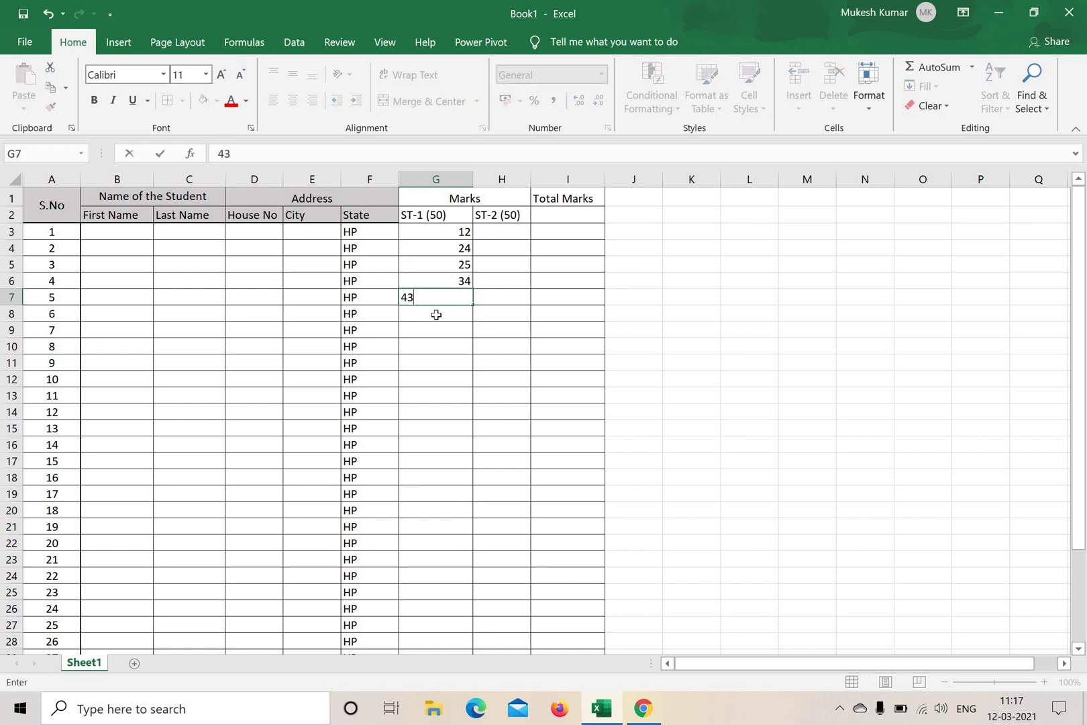
key("Return")
type("35")
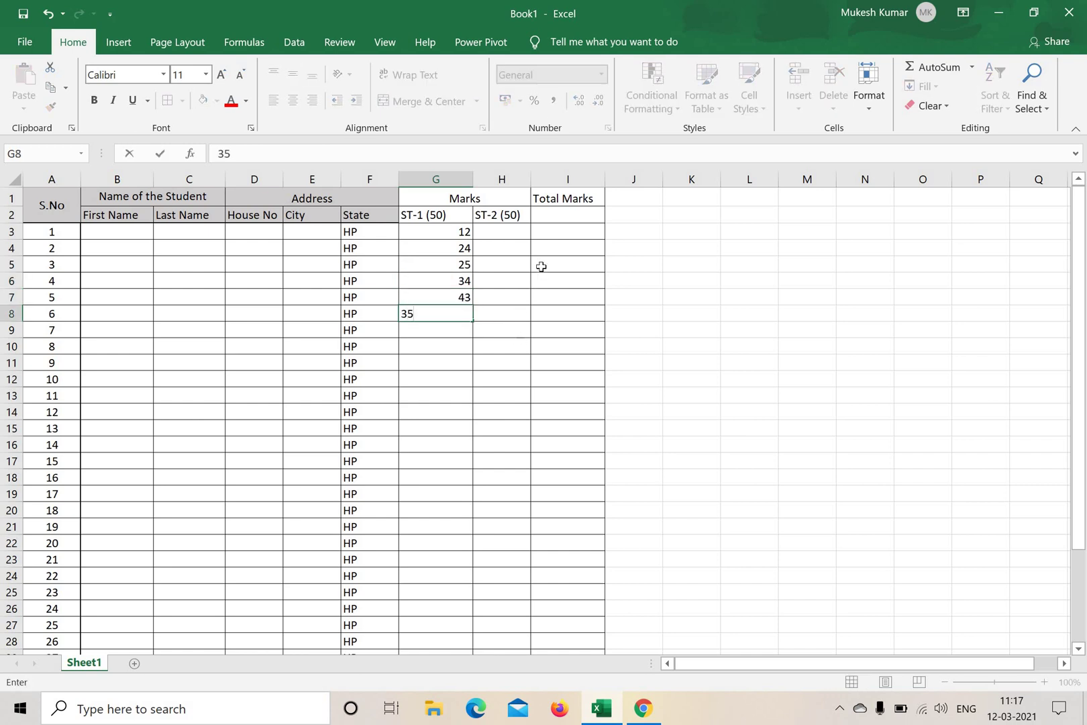
left_click(504, 346)
- Enter the ST-2 marks 26, 24, 34, 45, 32 and 34 in H3:H8
left_click(505, 230)
type("26")
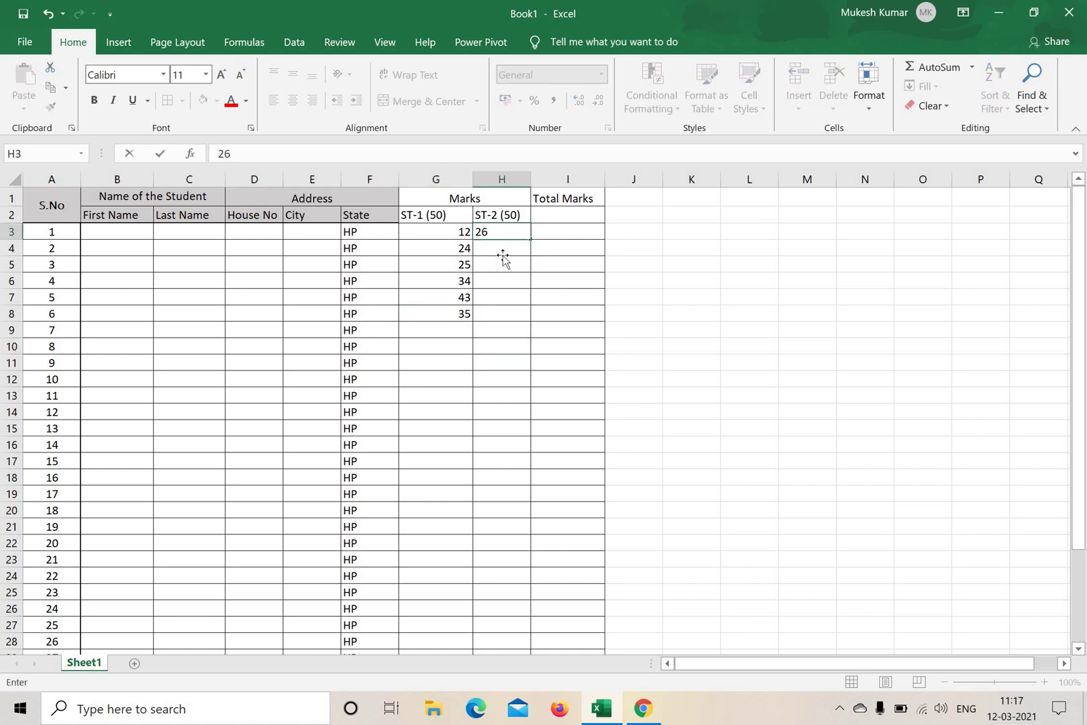
key("Return")
type("2")
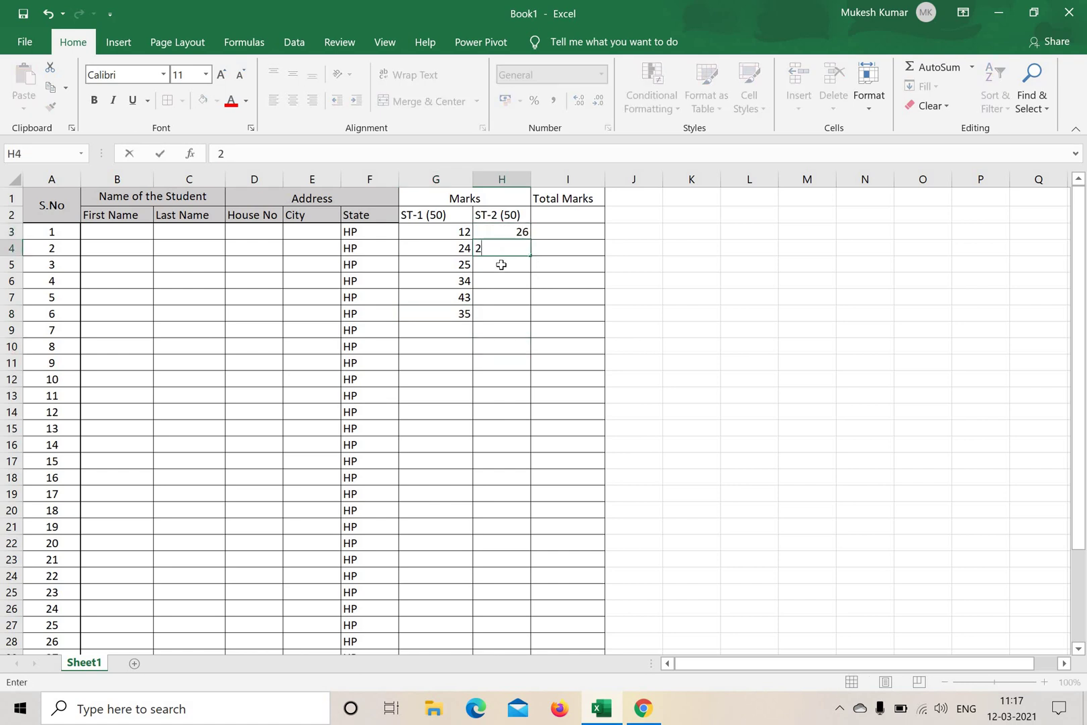
type("4")
key("Return")
type("34")
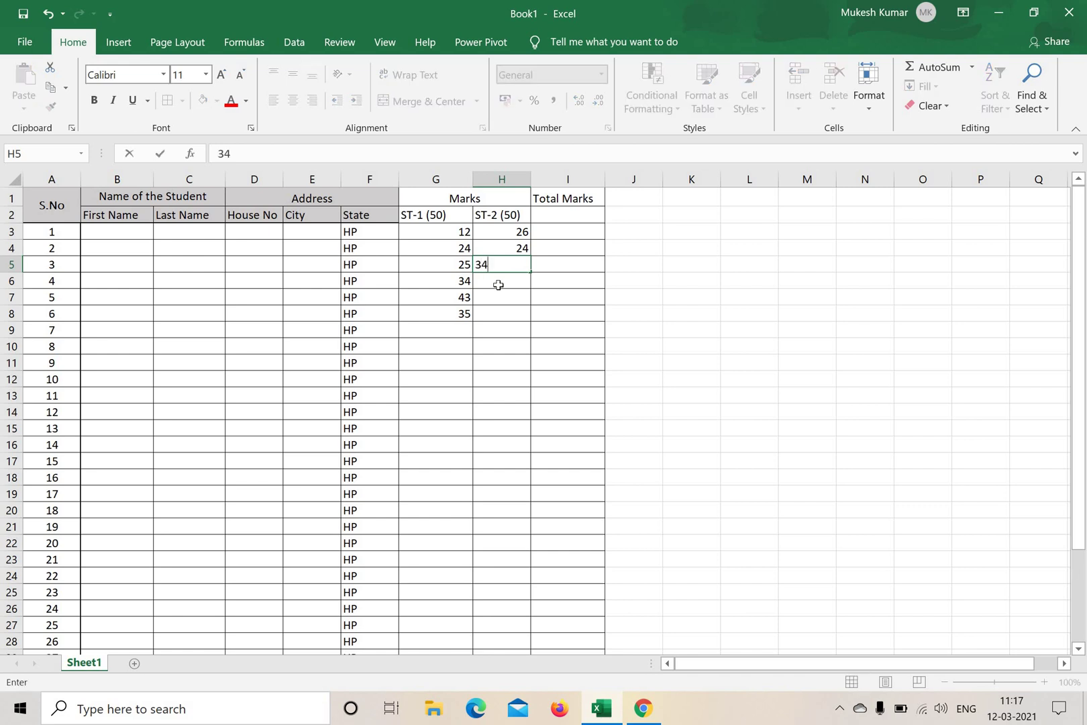
key("Return")
type("54")
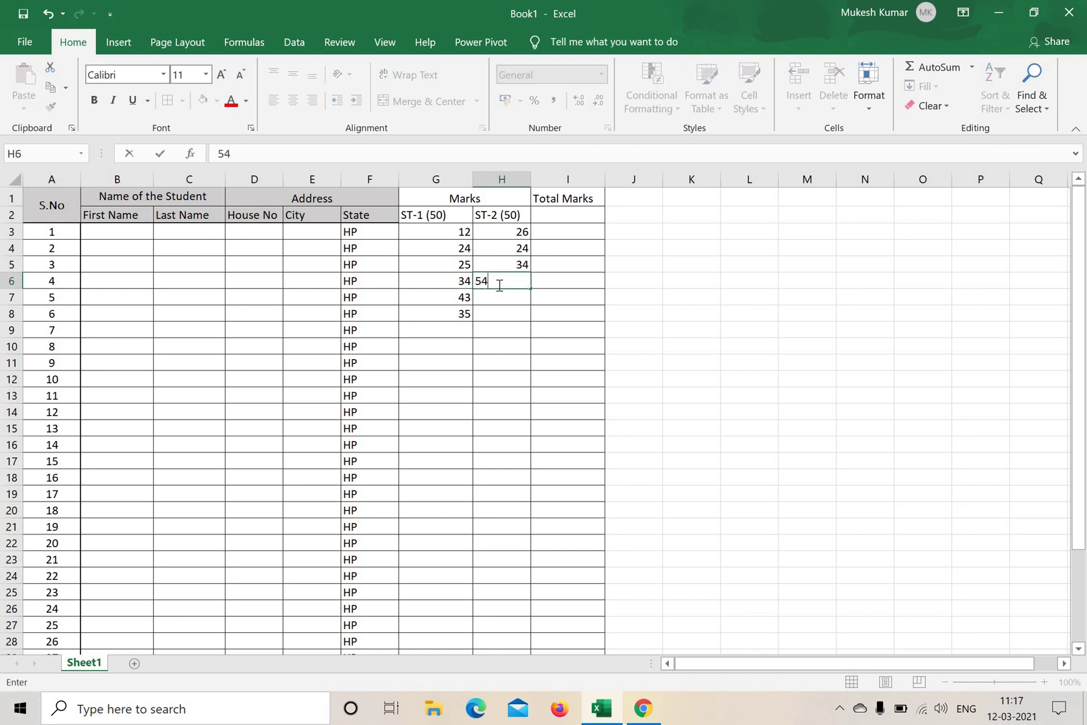
type("45")
key("Return")
type("32")
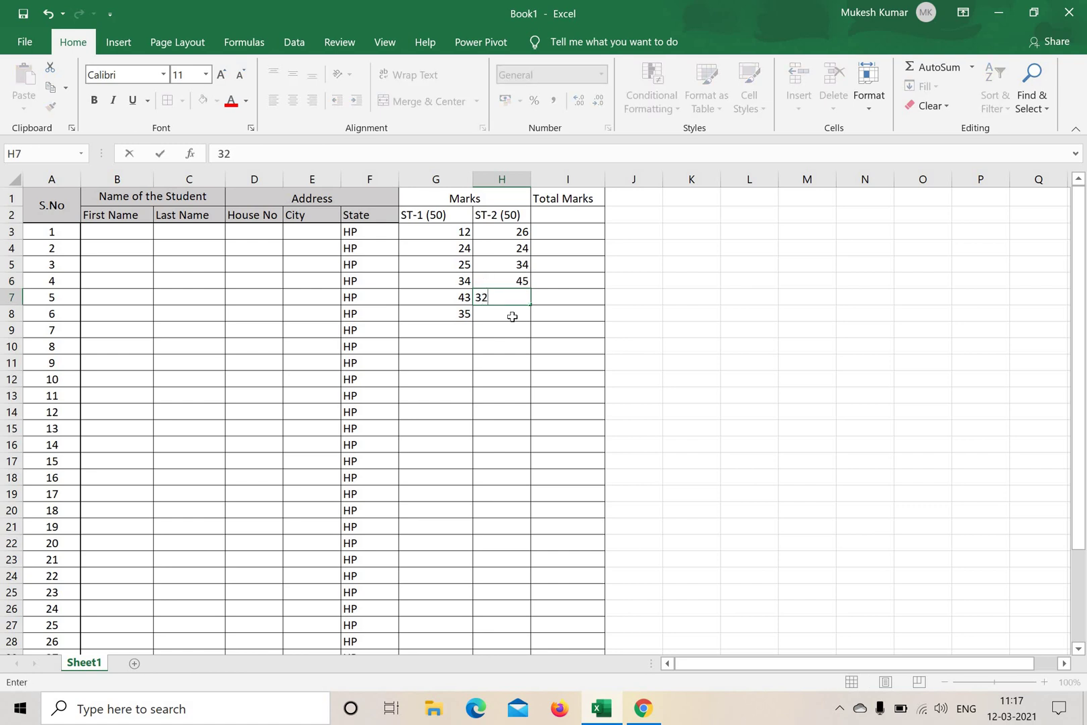
key("Return")
type("34")
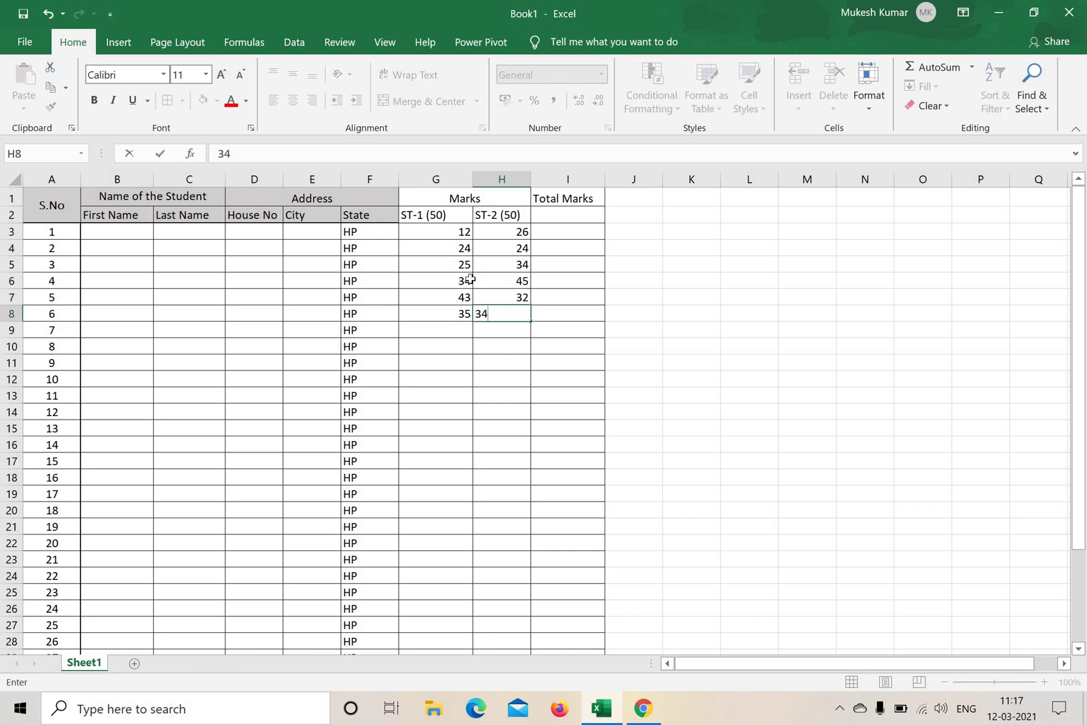
left_click(568, 379)
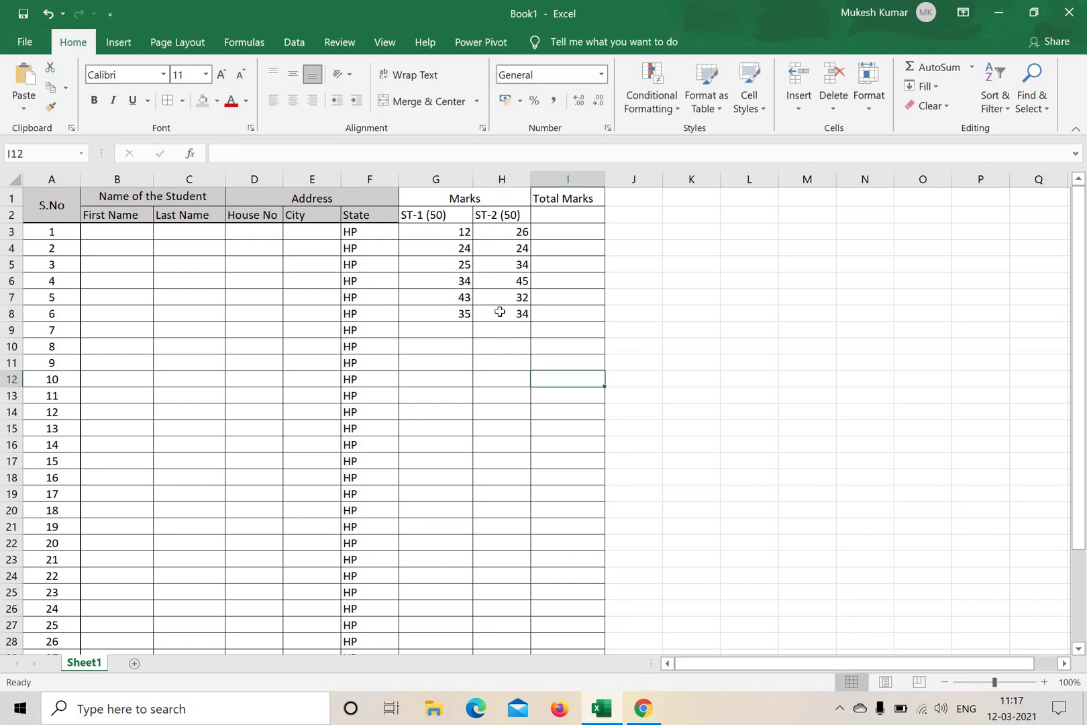
- Copy the marks in G3:H8 and paste them starting at G9
left_click_drag(436, 232, 510, 313)
right_click(514, 289)
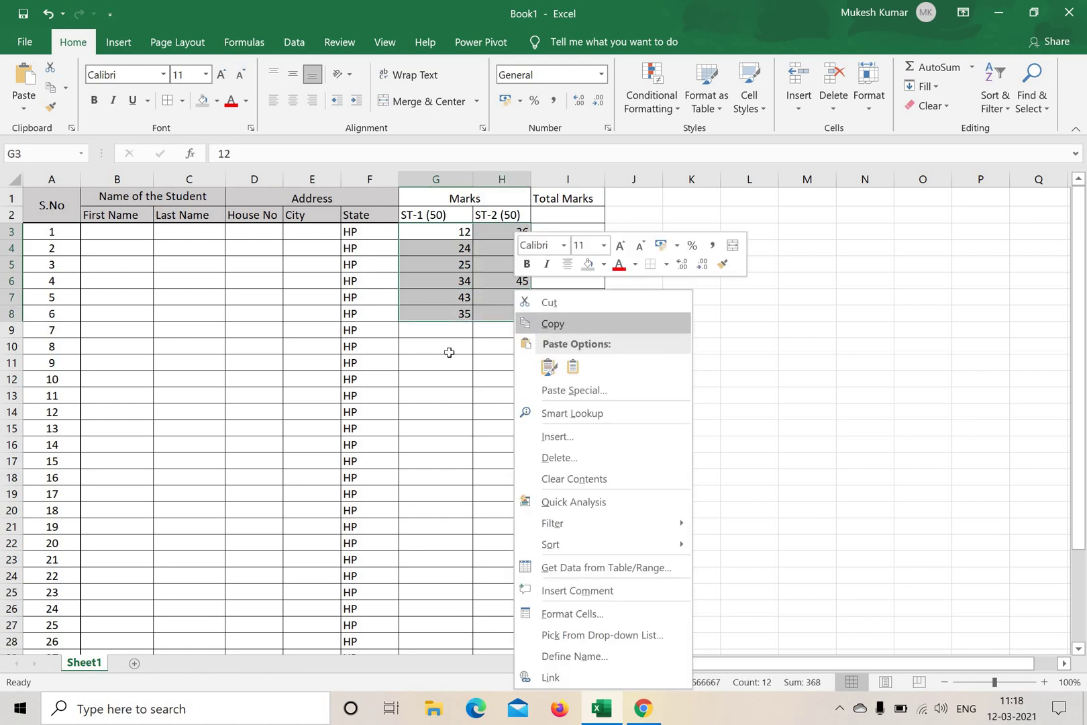
key("ctrl+c")
right_click(449, 331)
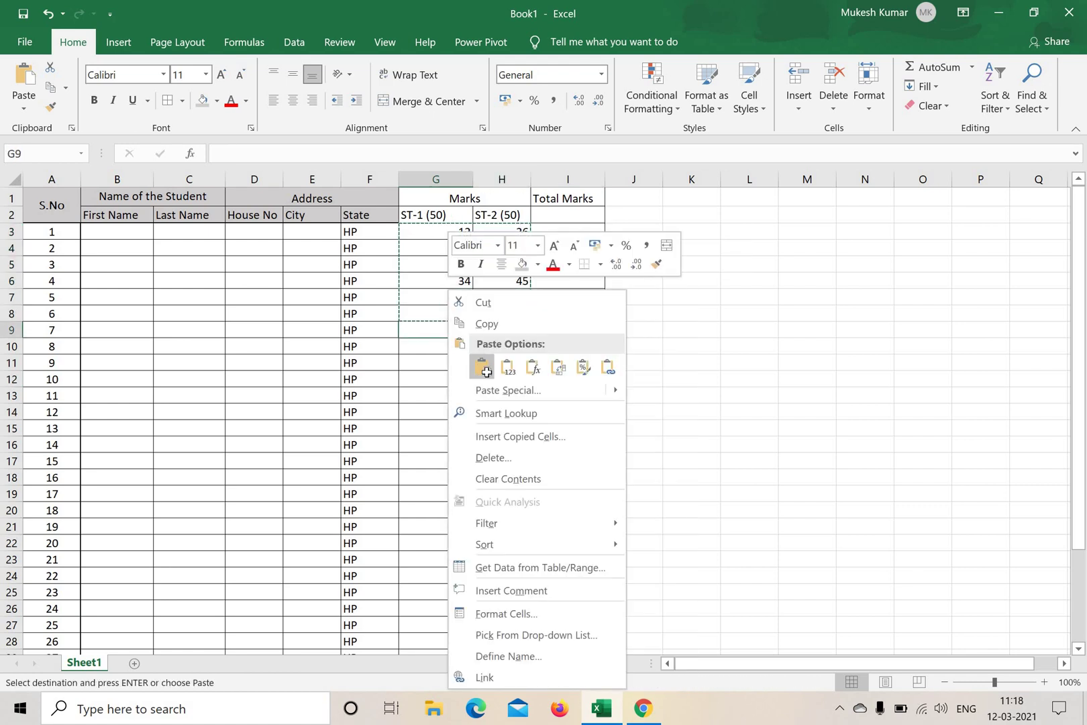
left_click(484, 369)
- Paste the copied marks block starting at G19 and again starting at G15
scroll(447, 388, "down", 1)
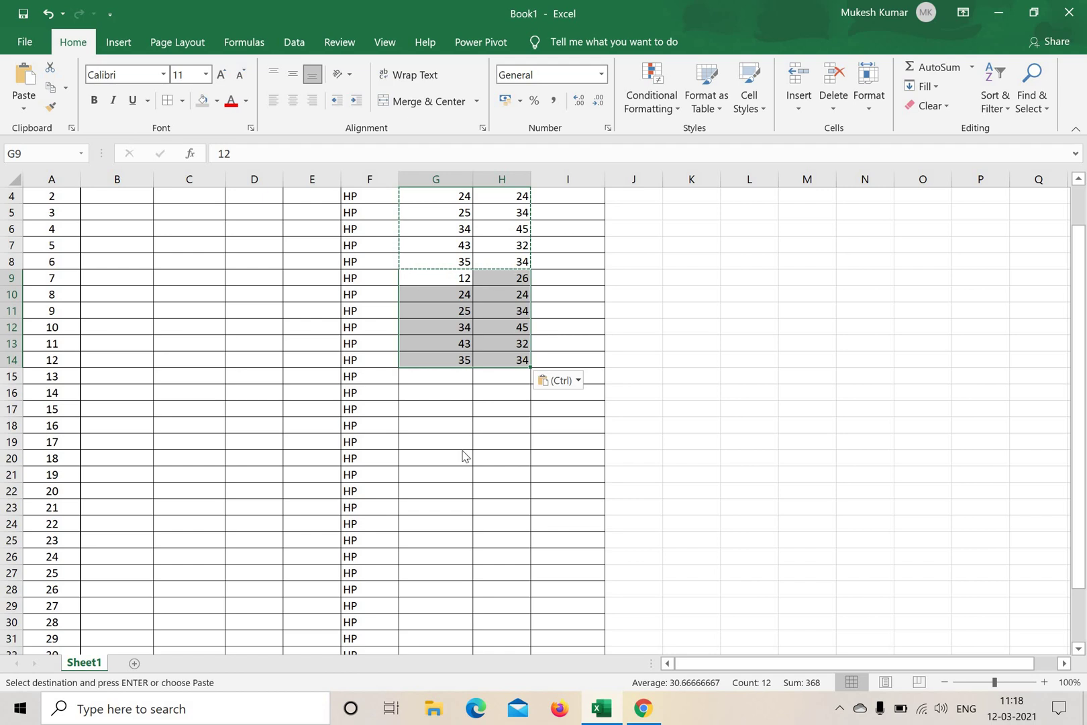
right_click(448, 443)
left_click(478, 119)
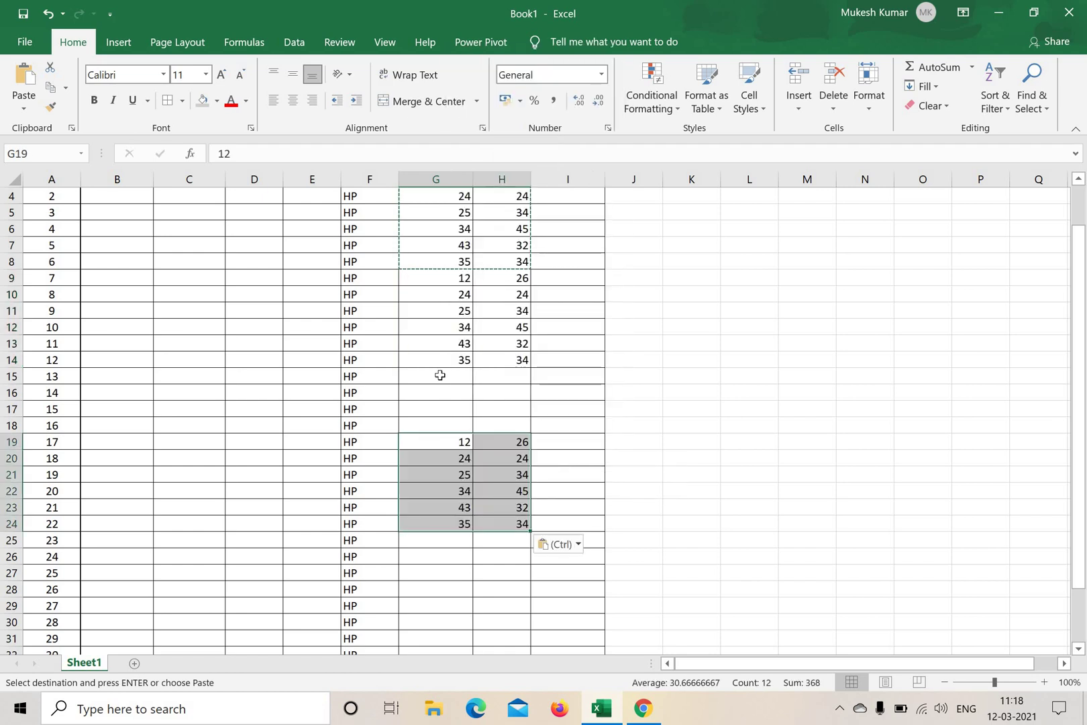
left_click(440, 375)
right_click(442, 376)
left_click(473, 364)
- Paste the copied marks block starting at G25 and again starting at G31
scroll(447, 353, "down", 4)
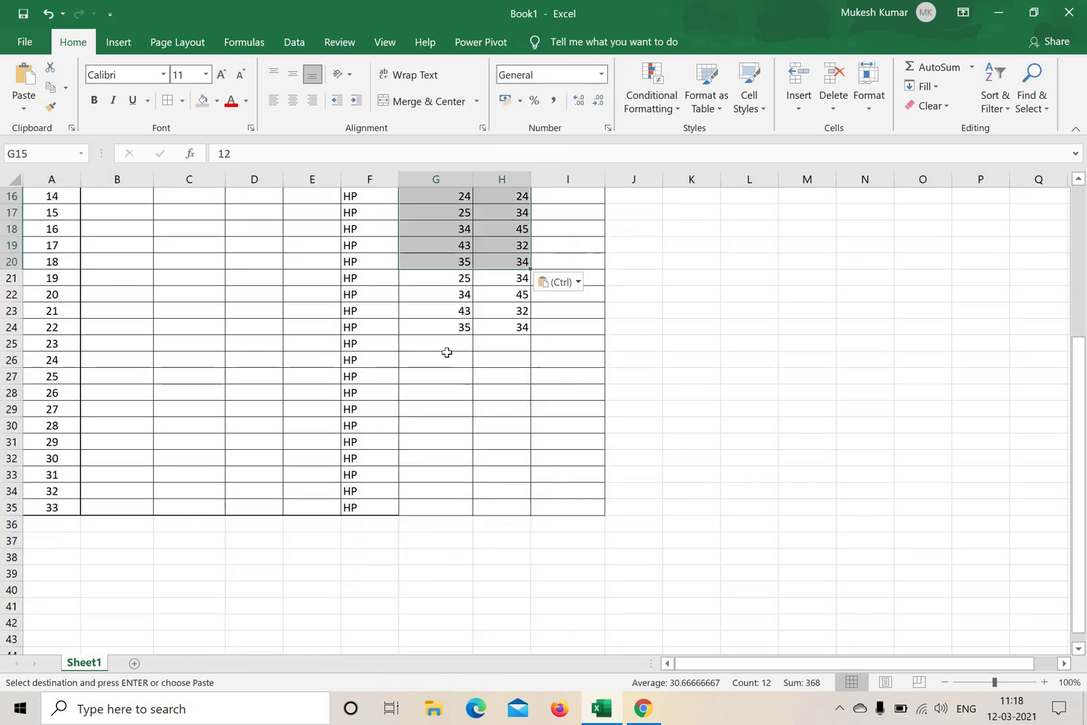
left_click(446, 343)
right_click(448, 343)
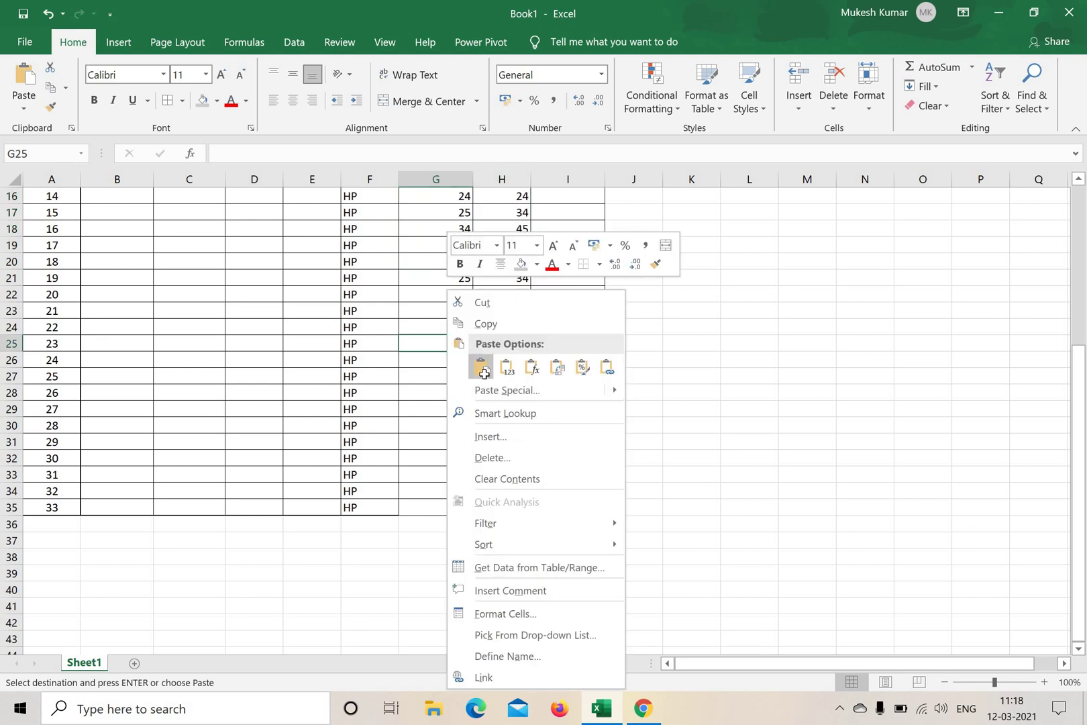
left_click(484, 374)
right_click(446, 443)
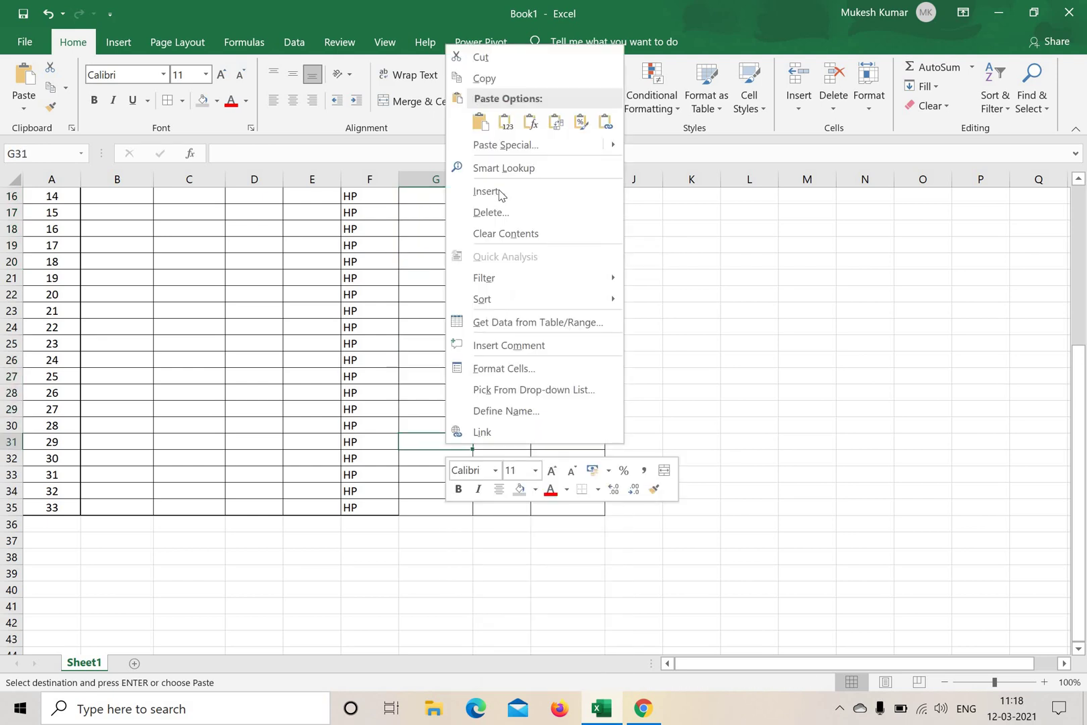
left_click(485, 127)
left_click(760, 427)
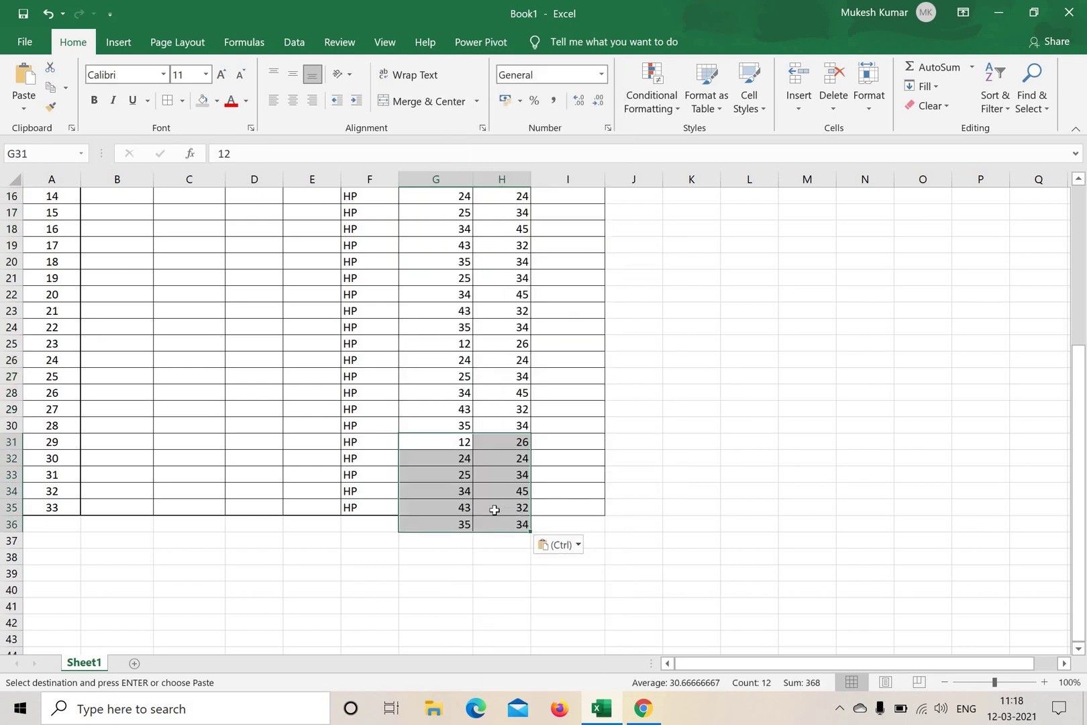
- Delete row 36, which holds the surplus pasted marks below the table
right_click(8, 524)
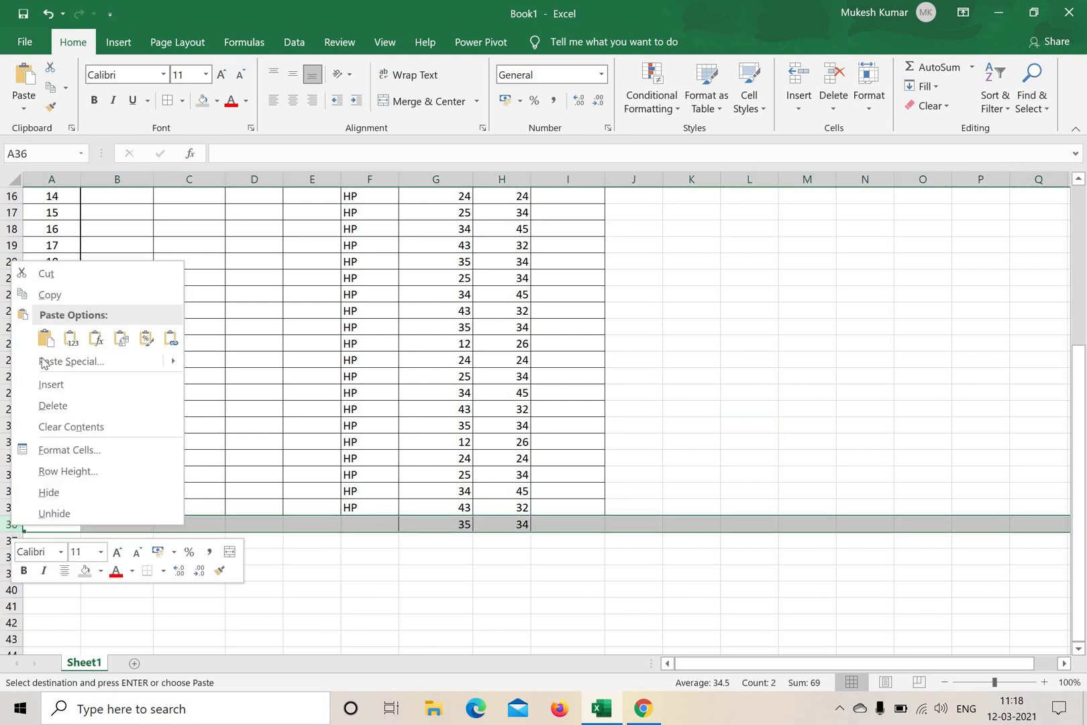
left_click(53, 409)
left_click(753, 607)
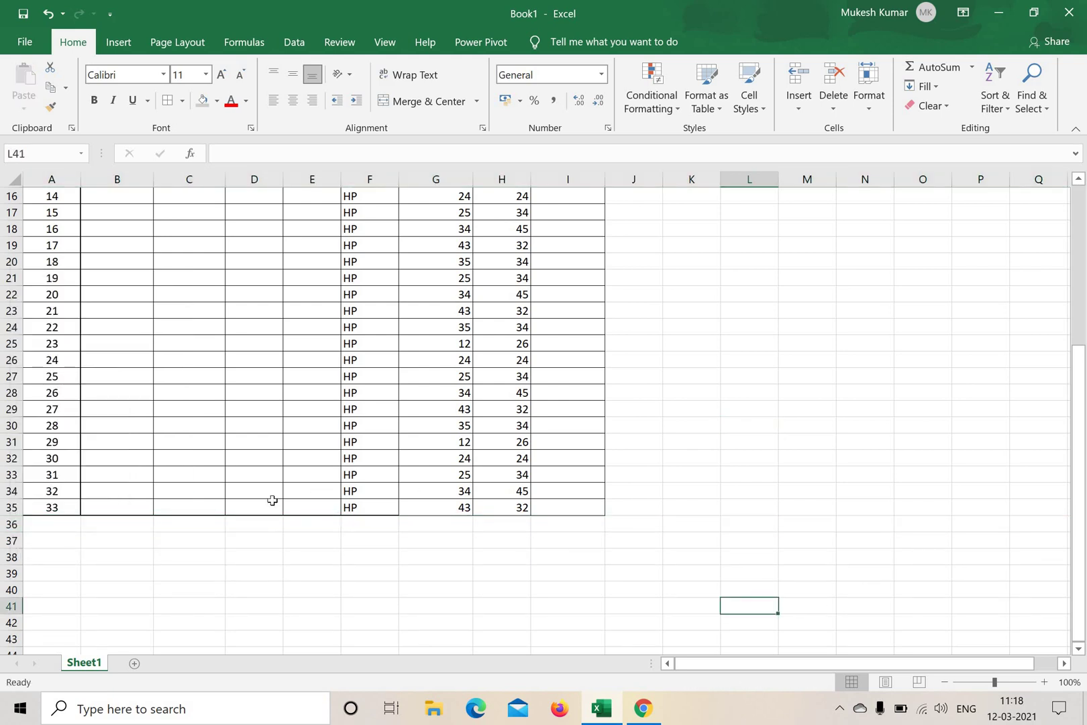
- Apply thick outside borders around the table body A3:I35
scroll(37, 242, "up", 5)
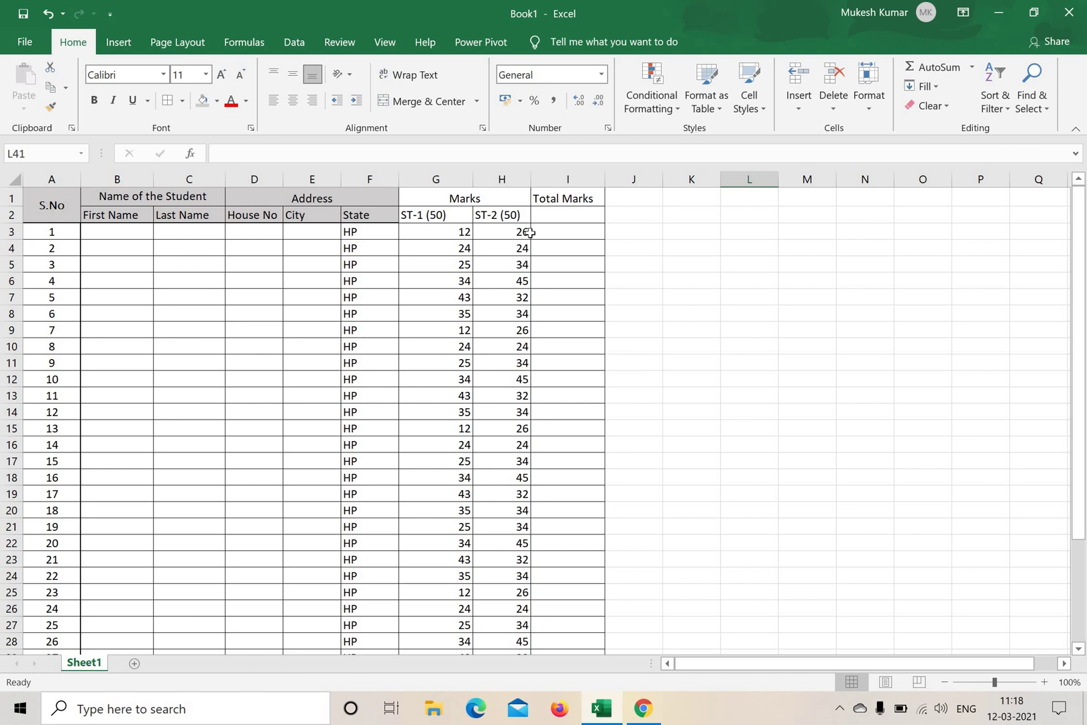
left_click_drag(51, 231, 551, 624)
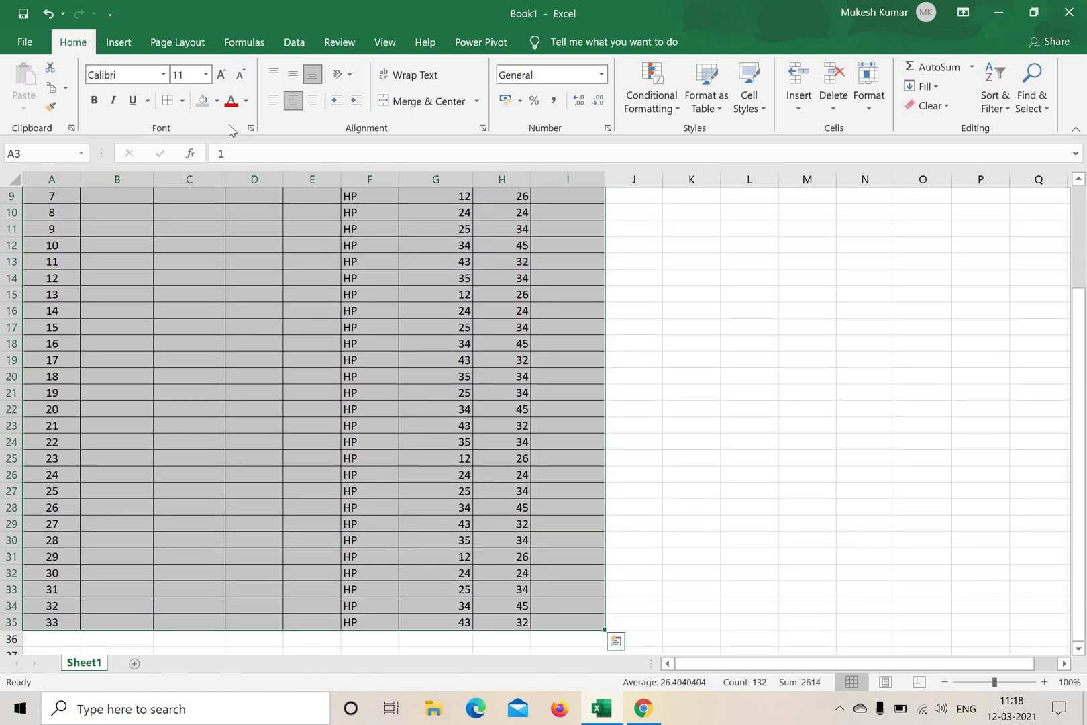
left_click(182, 100)
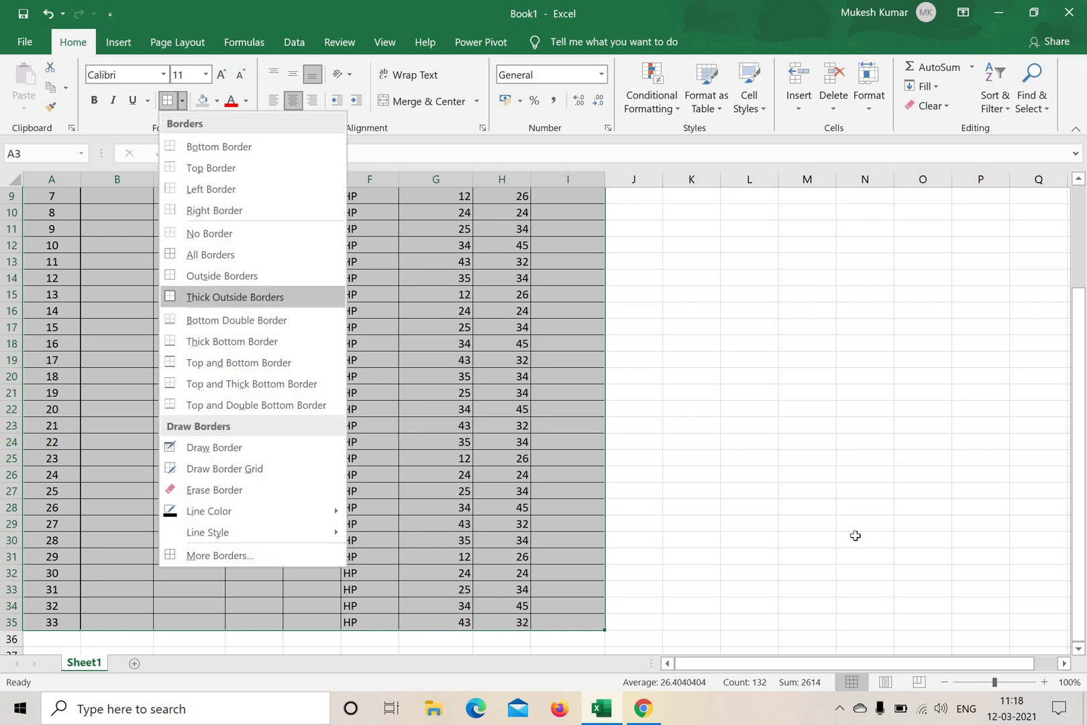
scroll(856, 535, "up", 3)
left_click(808, 510)
scroll(625, 508, "down", 6)
scroll(621, 432, "up", 6)
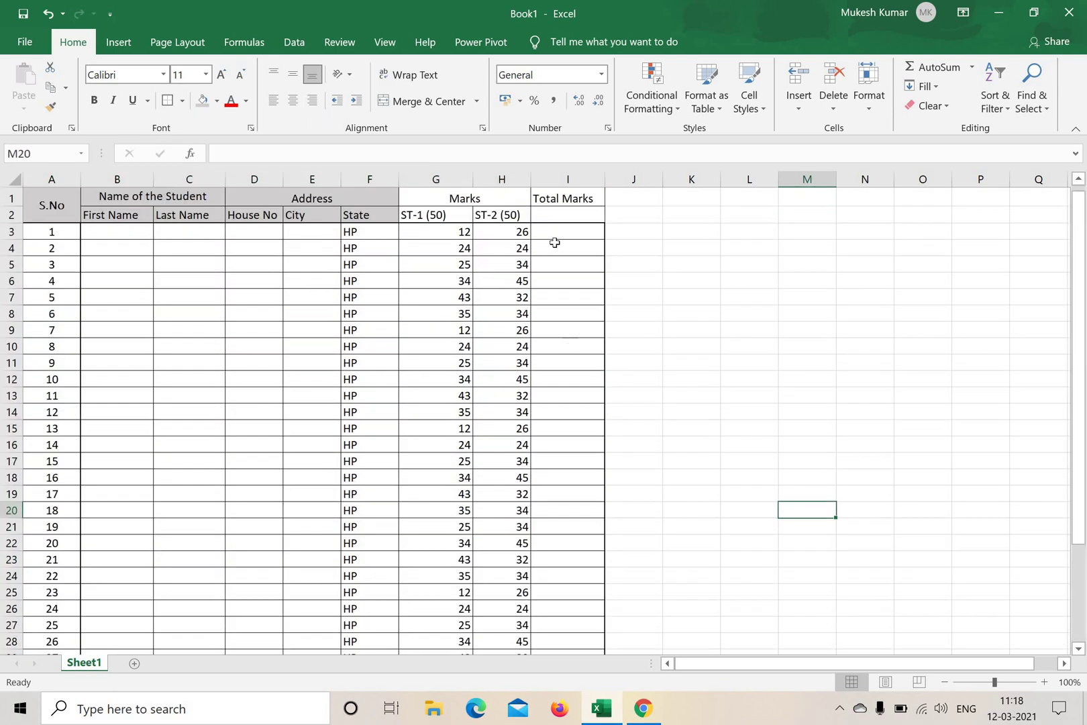
- Enter the subheading "ST-1 + ST-2" in I2 under Total Marks
left_click(551, 215)
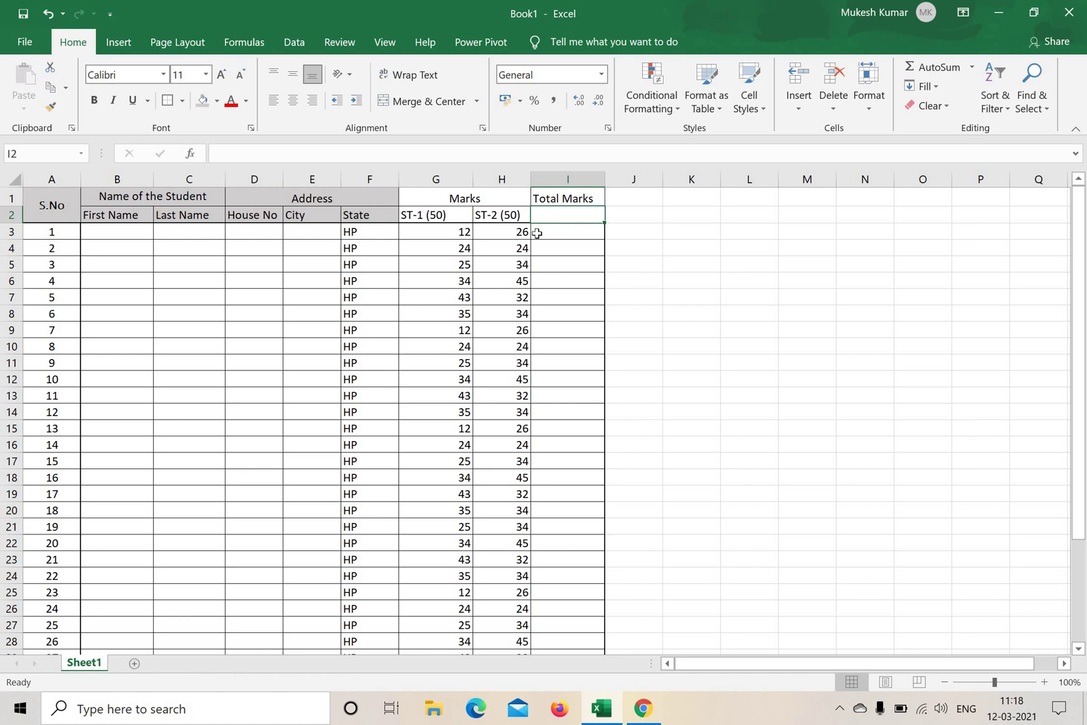
left_click(463, 233)
left_click(493, 233)
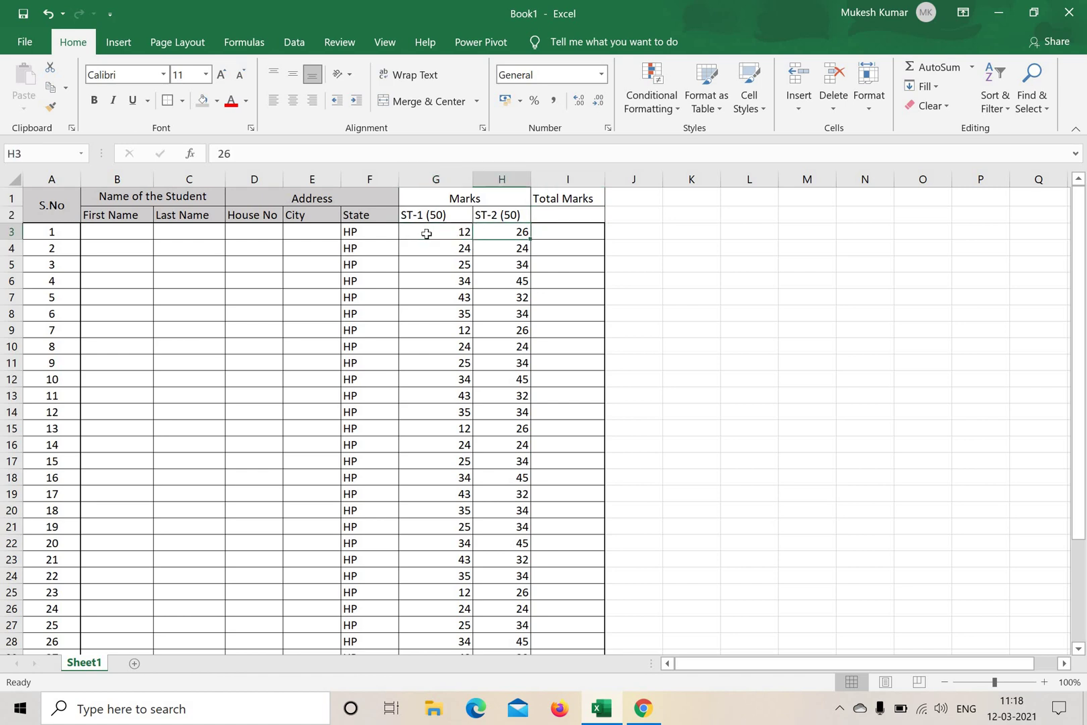
key("Left")
key("Right")
left_click(547, 234)
left_click(559, 219)
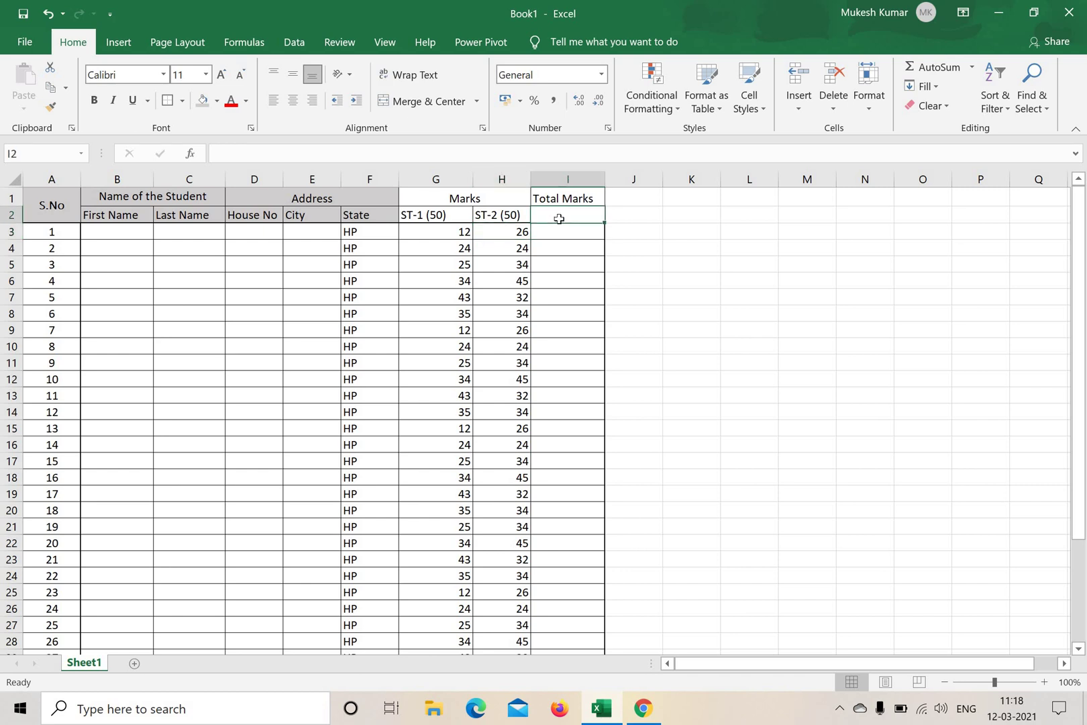
type("(")
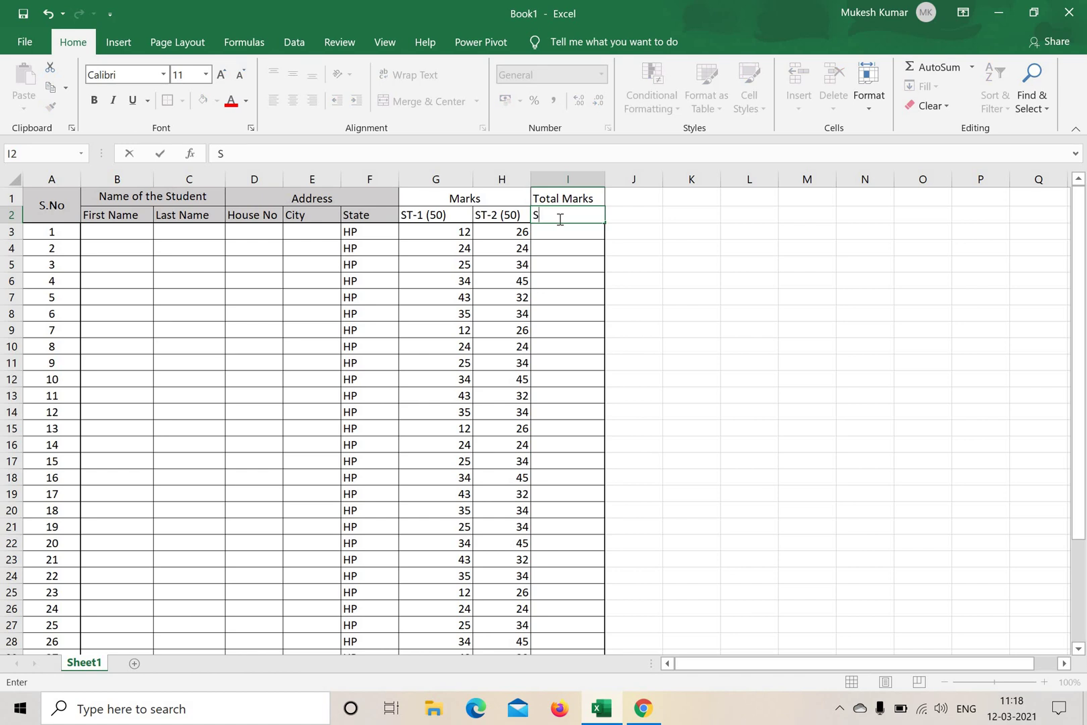
type("T-1 + ST-2")
left_click(725, 285)
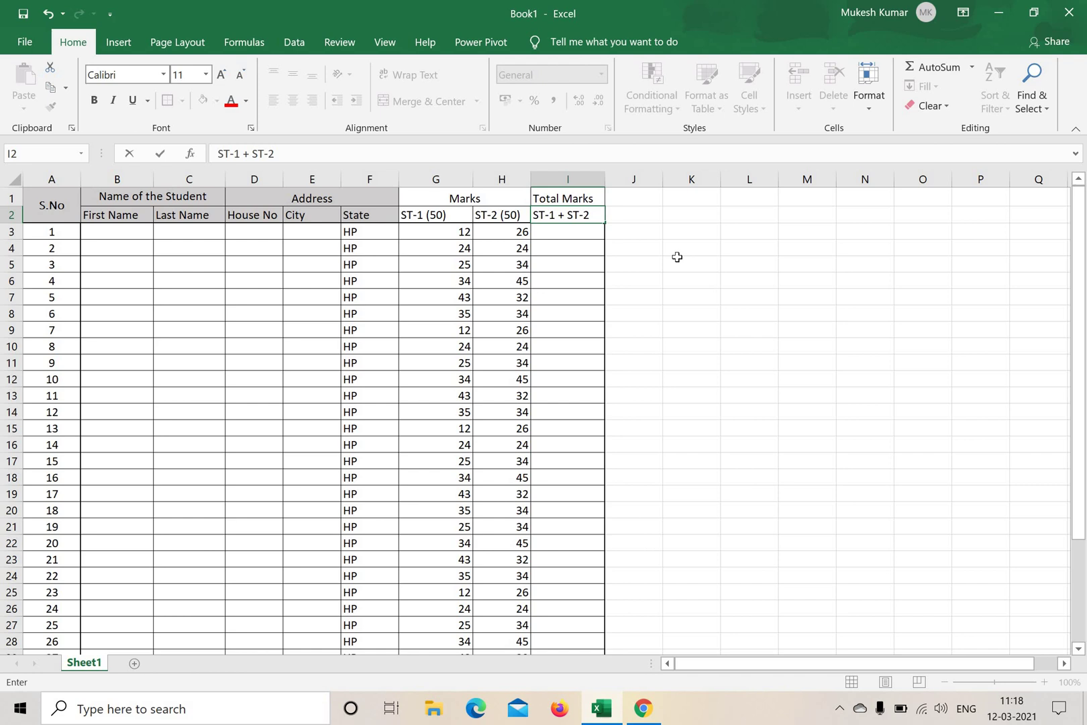
- Enter the formula =(G3+H3) in I3 to add the first student's ST-1 and ST-2 marks
left_click(455, 237)
key("Right")
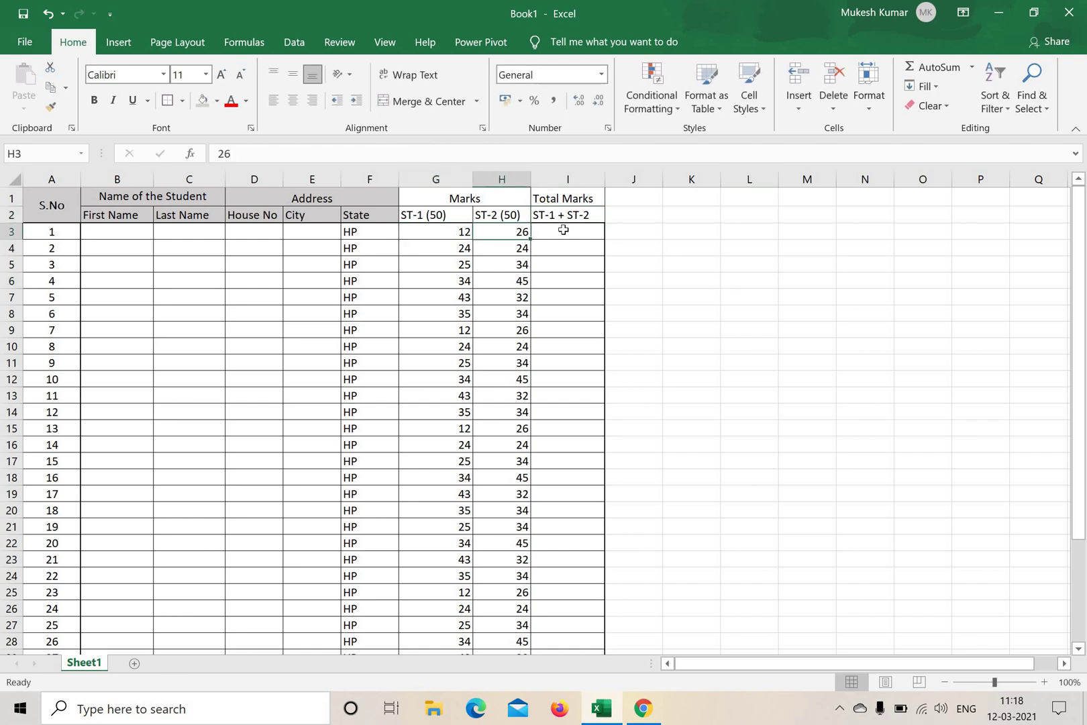
key("Right")
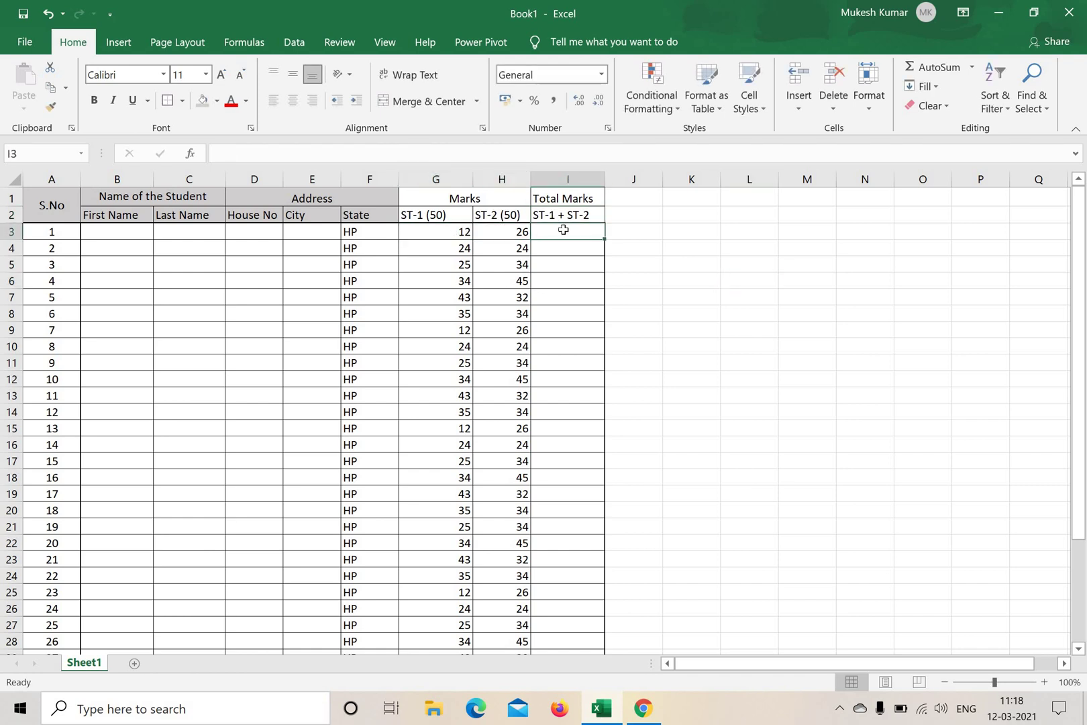
left_click(265, 155)
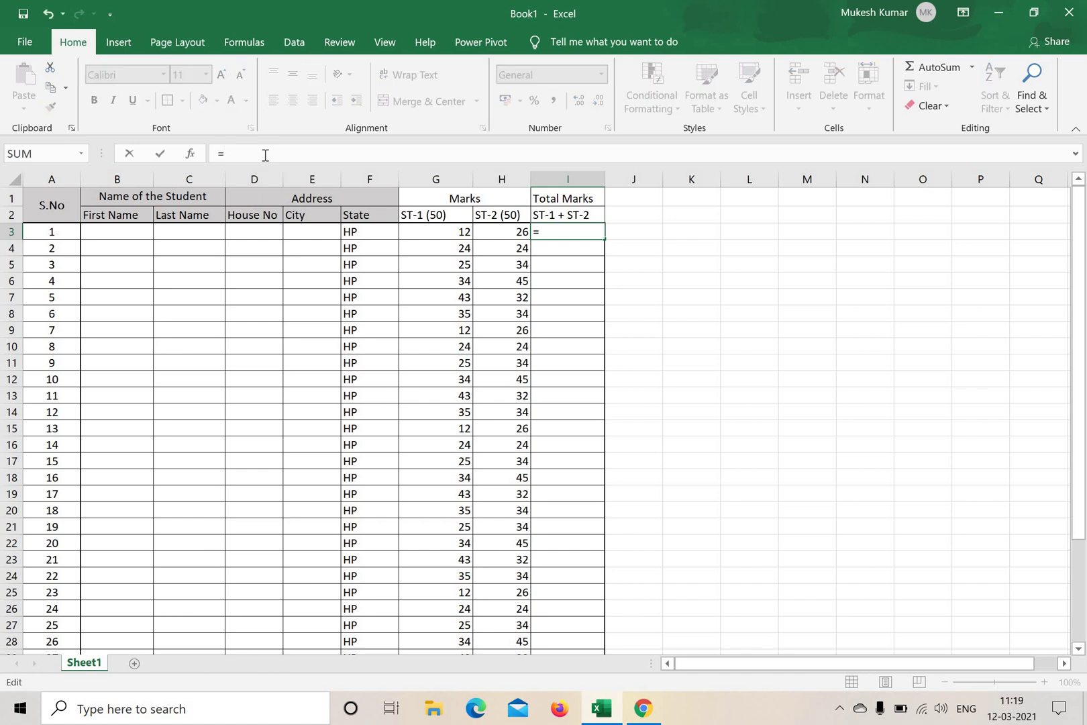
type("(")
left_click(434, 232)
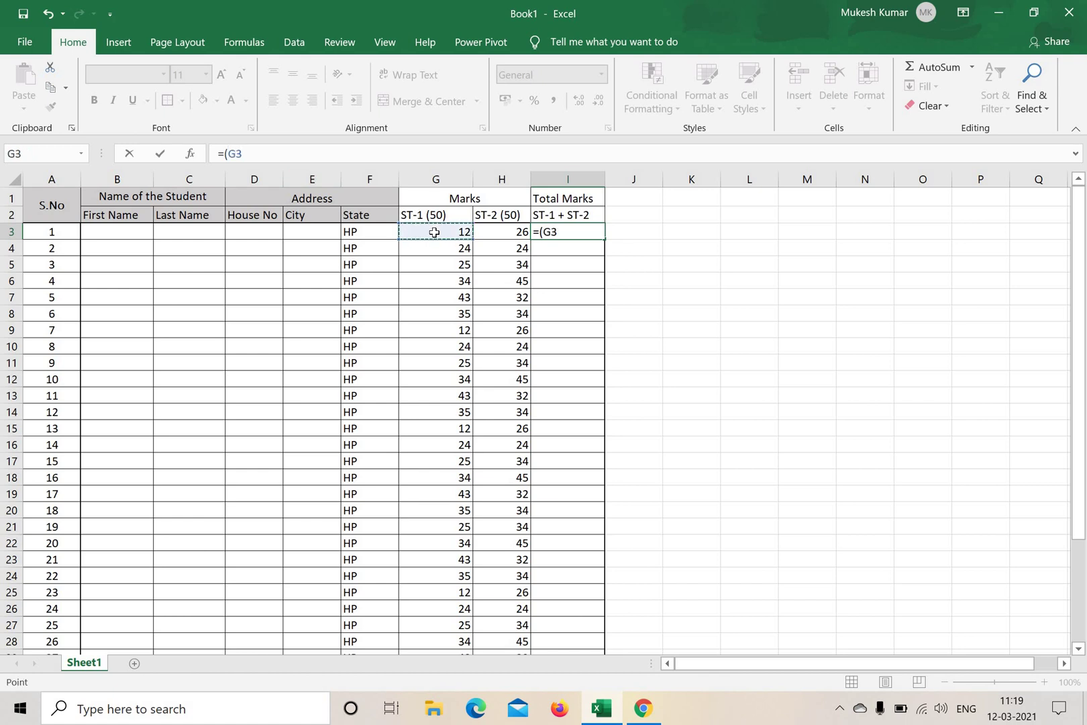
type("+")
left_click(503, 231)
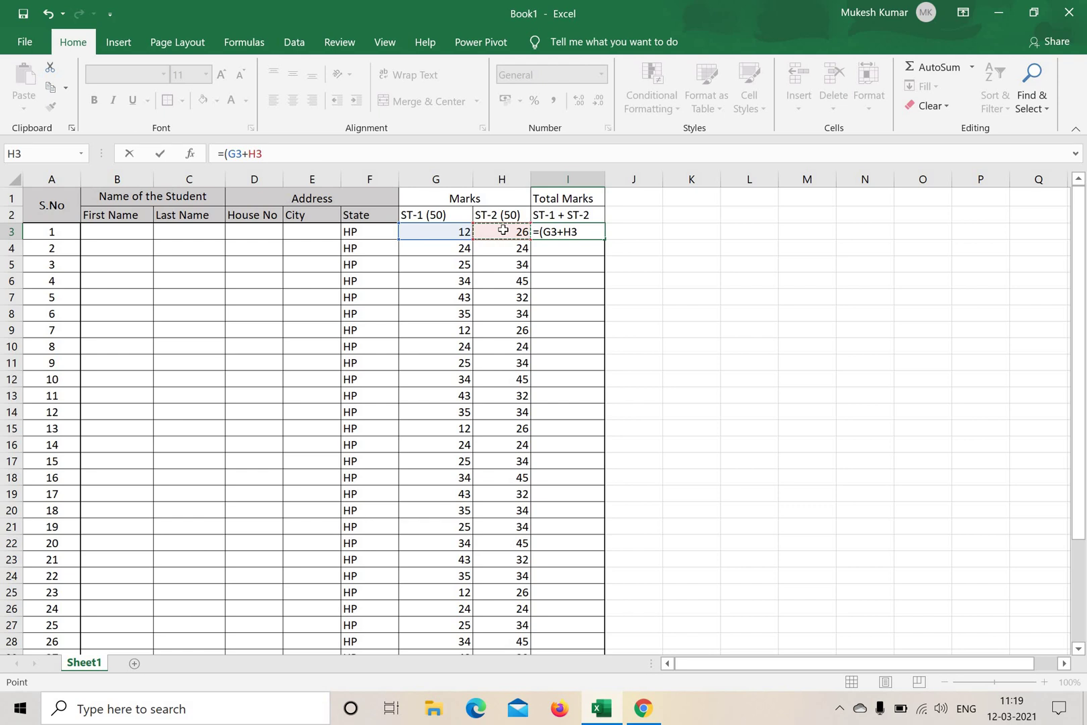
type(")")
left_click(733, 344)
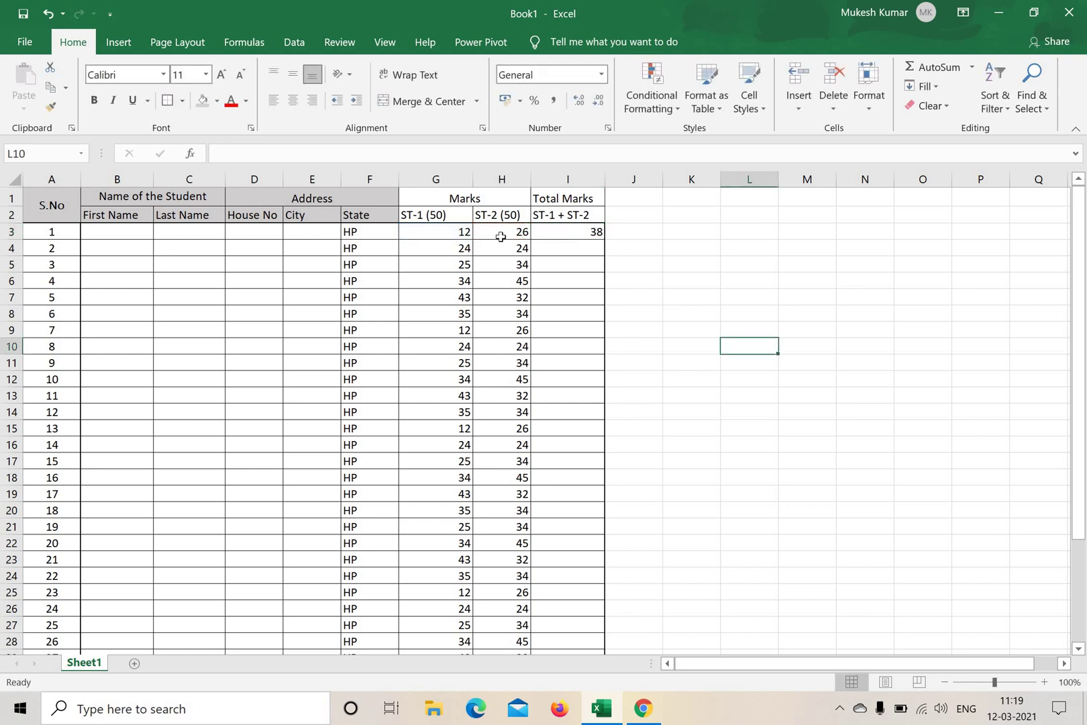
- Check the total formula in I3 against the marks in G3 and H3, and look over the remaining rows
left_click(562, 234)
left_click(464, 237)
left_click(498, 235)
left_click(556, 235)
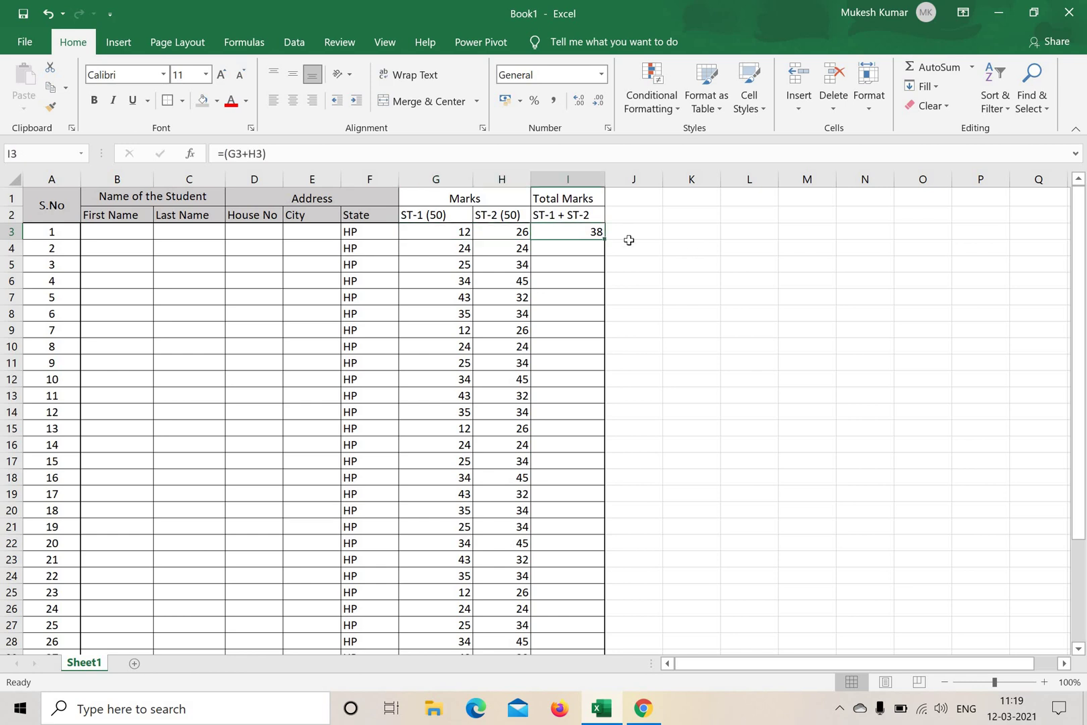
left_click(678, 248)
scroll(537, 497, "down", 6)
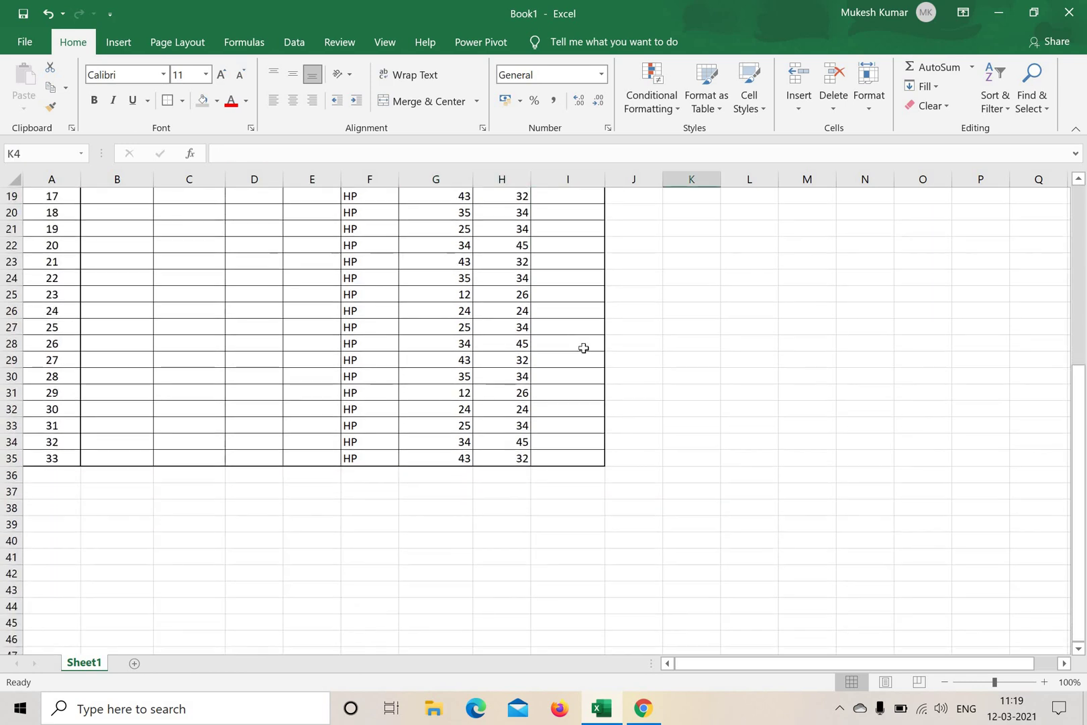
scroll(577, 336, "up", 6)
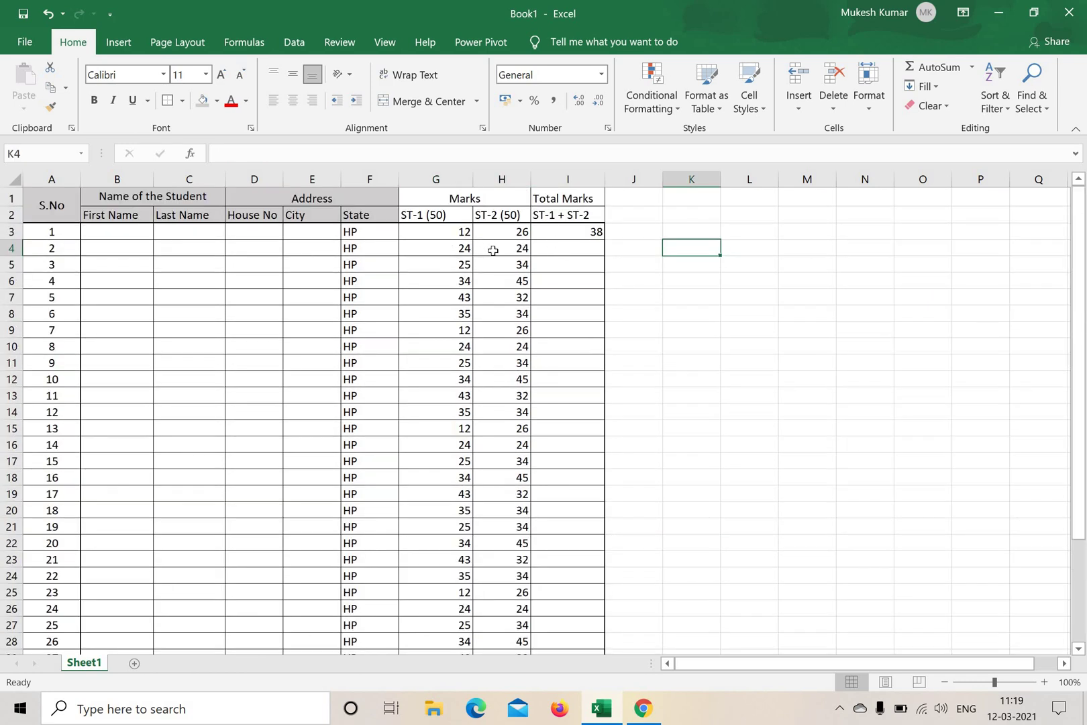
- Fill the total marks formula from I3 down to I35
left_click(599, 237)
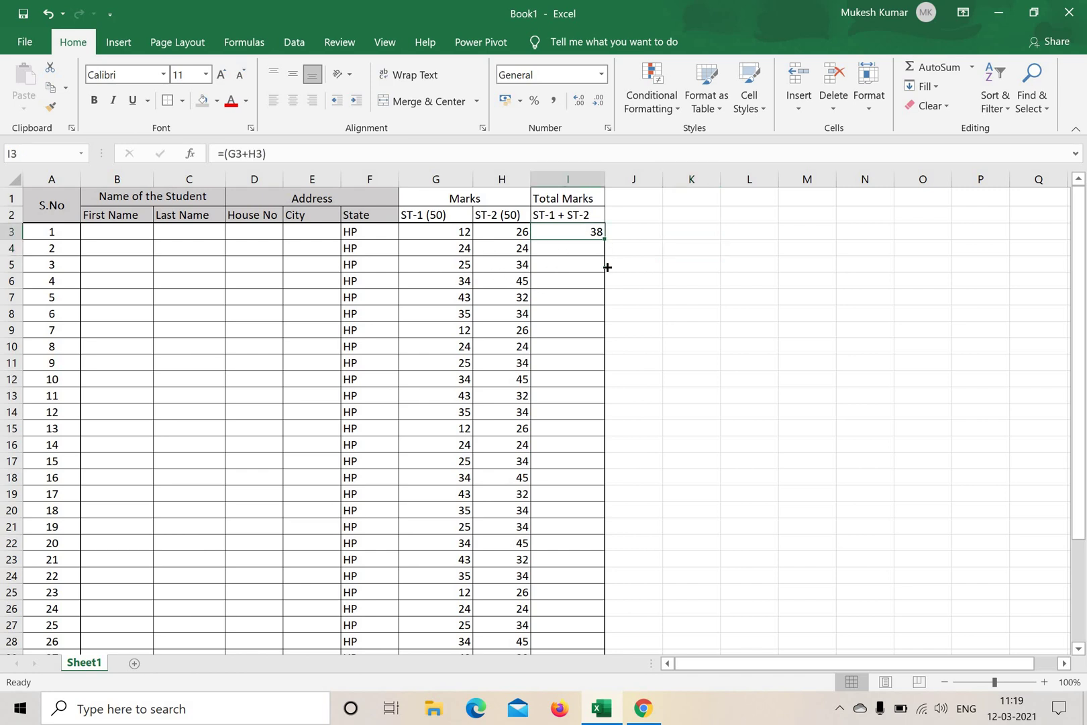
left_click_drag(608, 267, 617, 638)
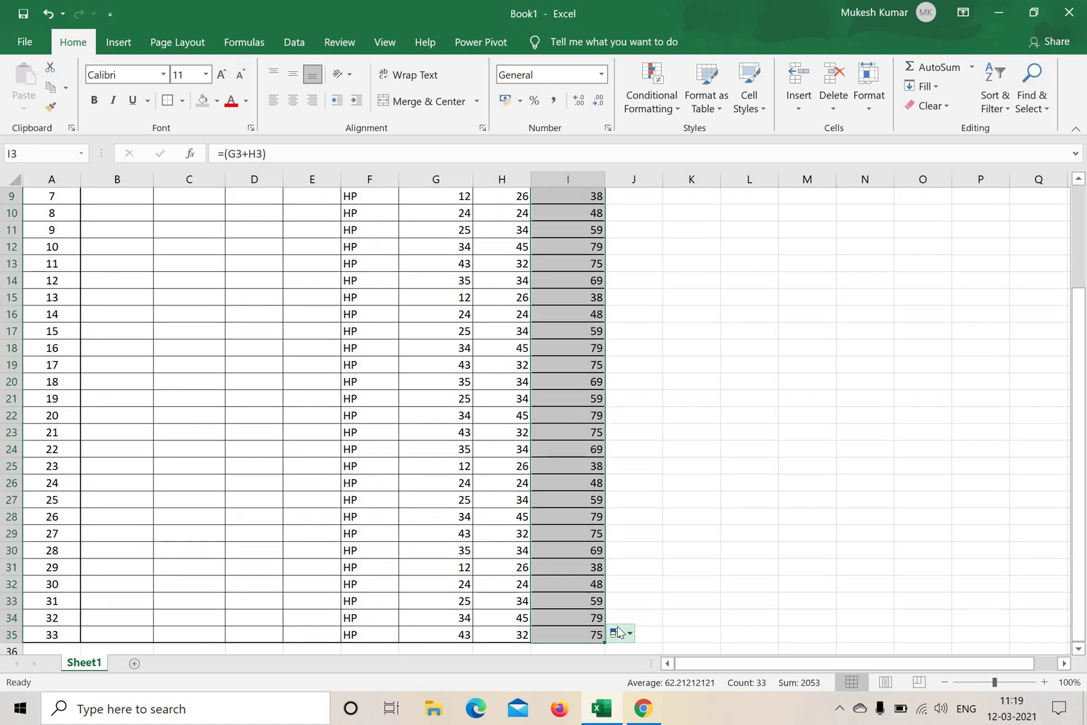
left_click(787, 532)
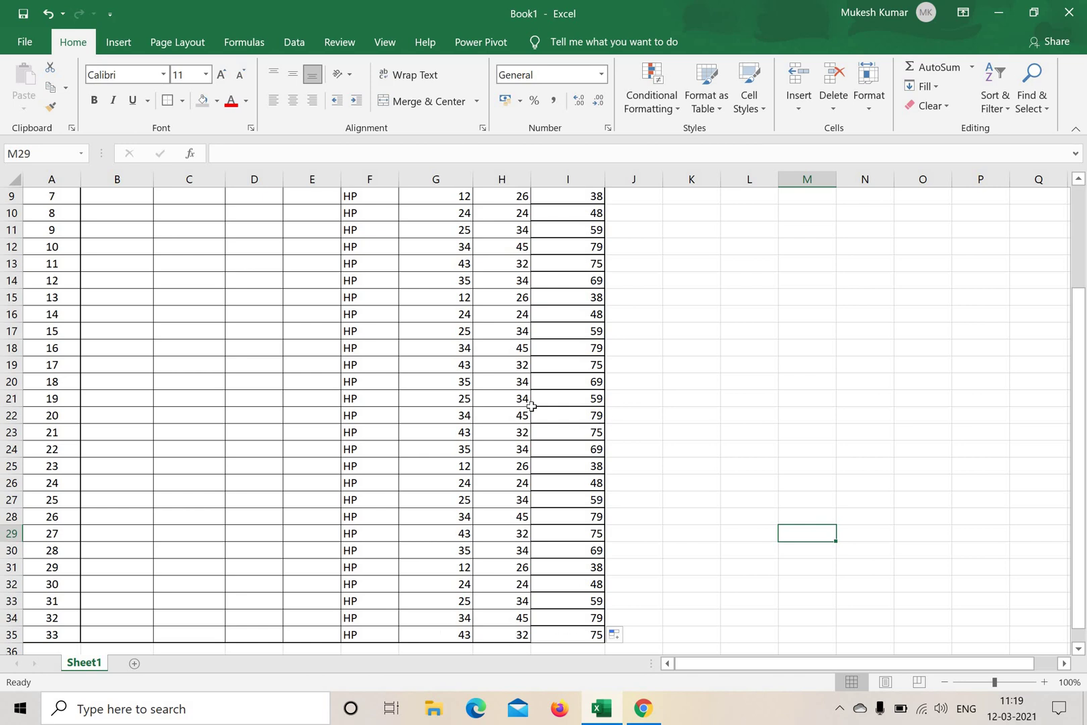
- Apply all borders to the total marks cells I3:I35
scroll(532, 406, "up", 3)
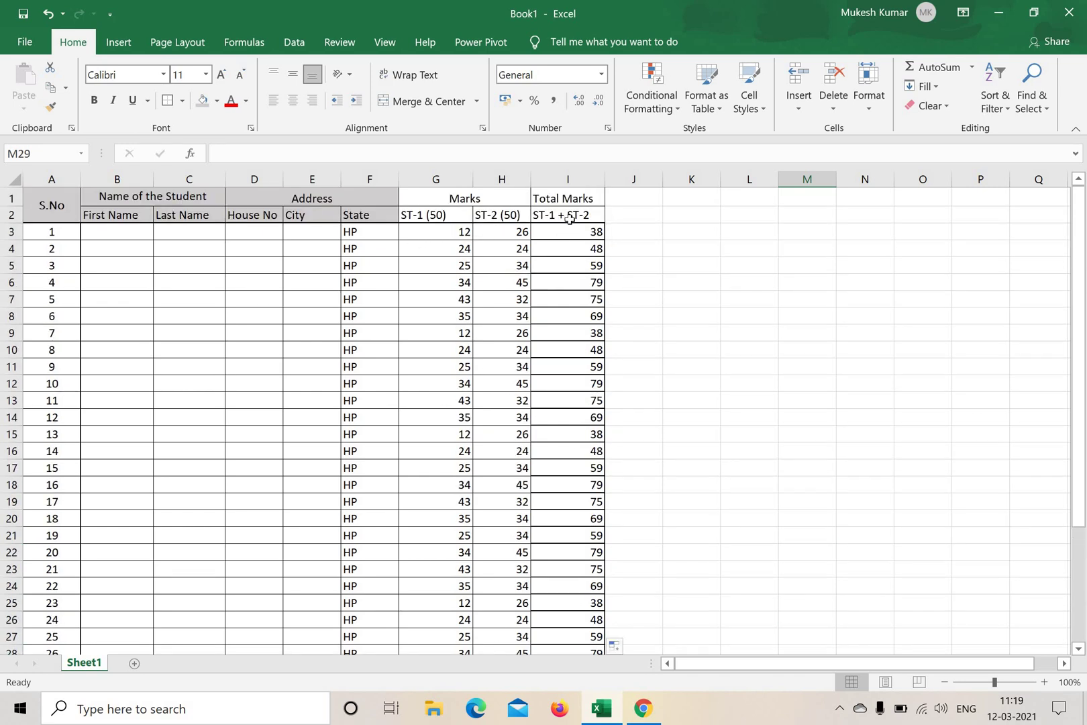
left_click_drag(571, 231, 589, 616)
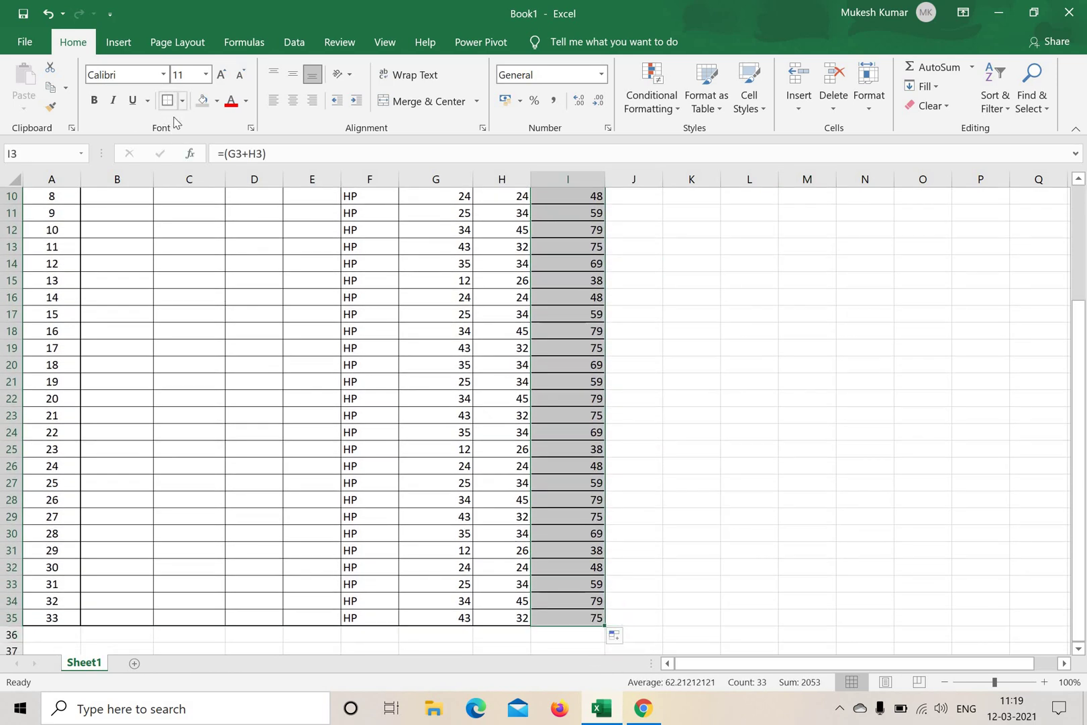
left_click(182, 100)
left_click(181, 255)
scroll(776, 435, "up", 3)
left_click(782, 433)
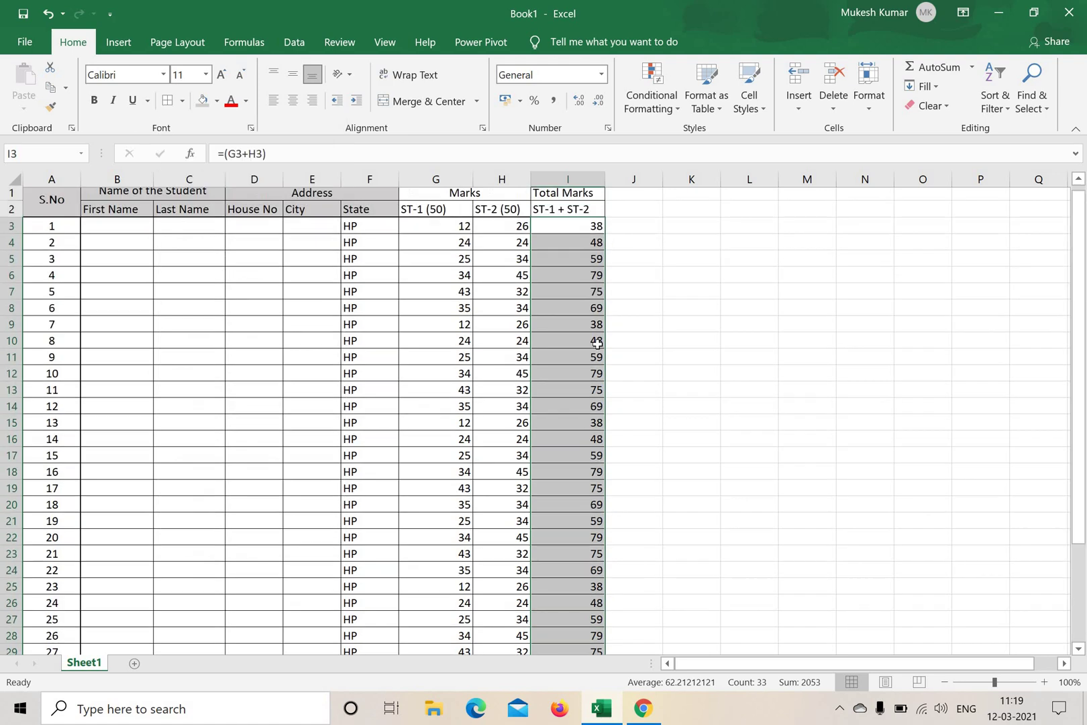
- Apply thick outside borders to the table body A3:I35 and to the heading rows A1:I2
left_click_drag(55, 233, 563, 619)
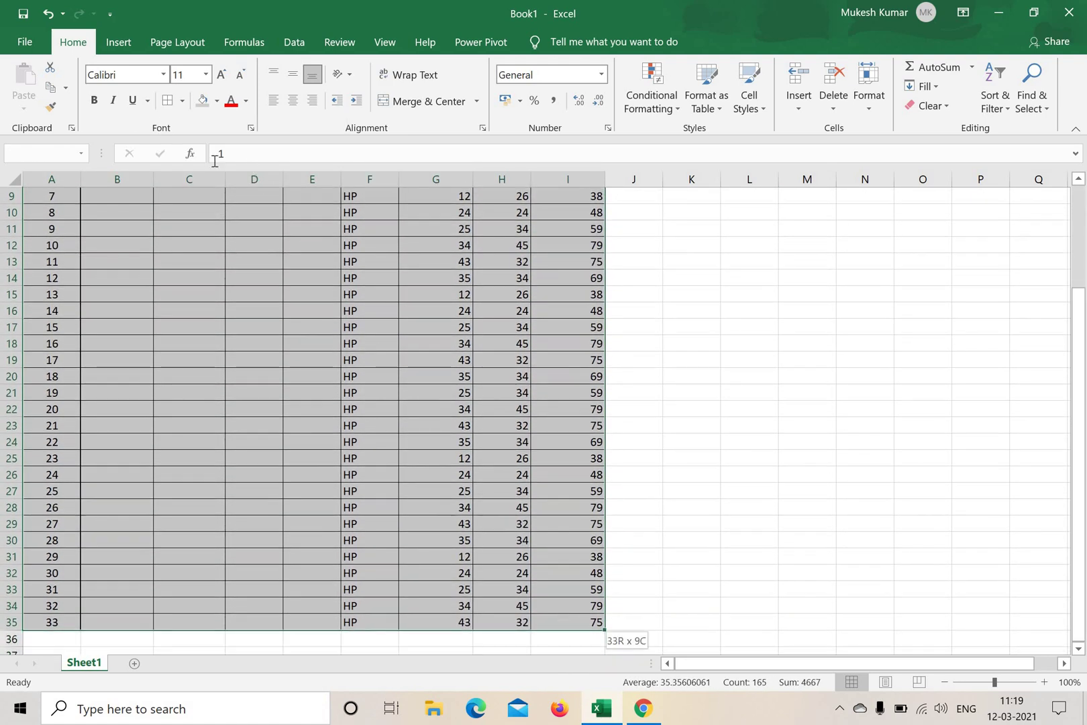
left_click(181, 102)
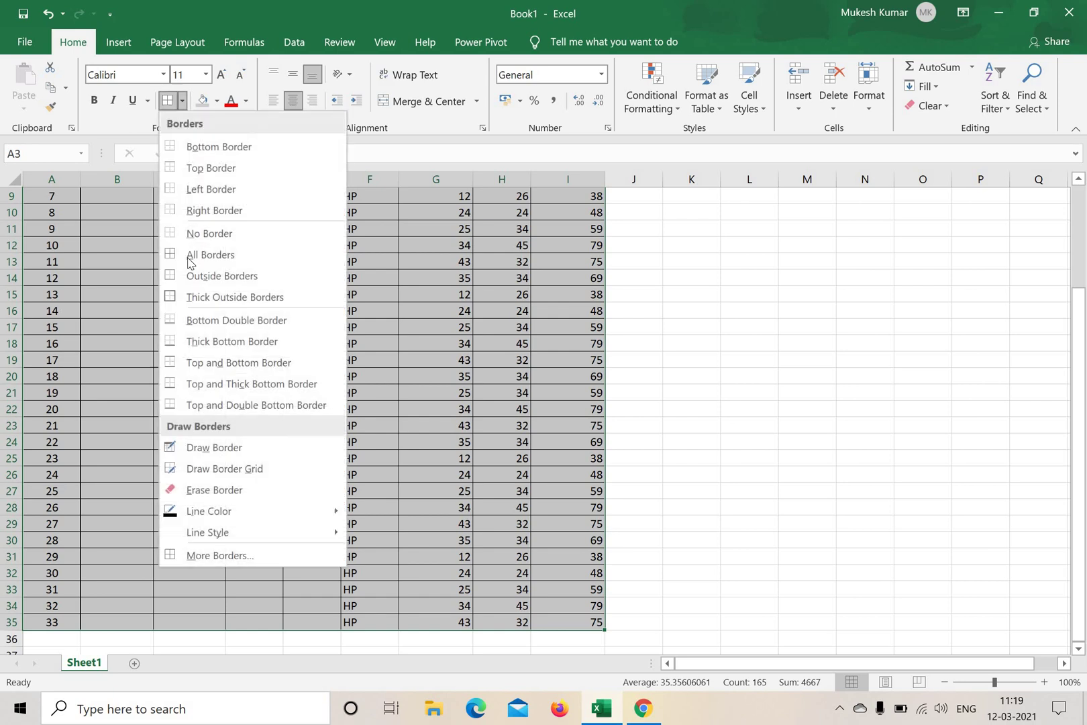
scroll(723, 400, "up", 3)
left_click(838, 426)
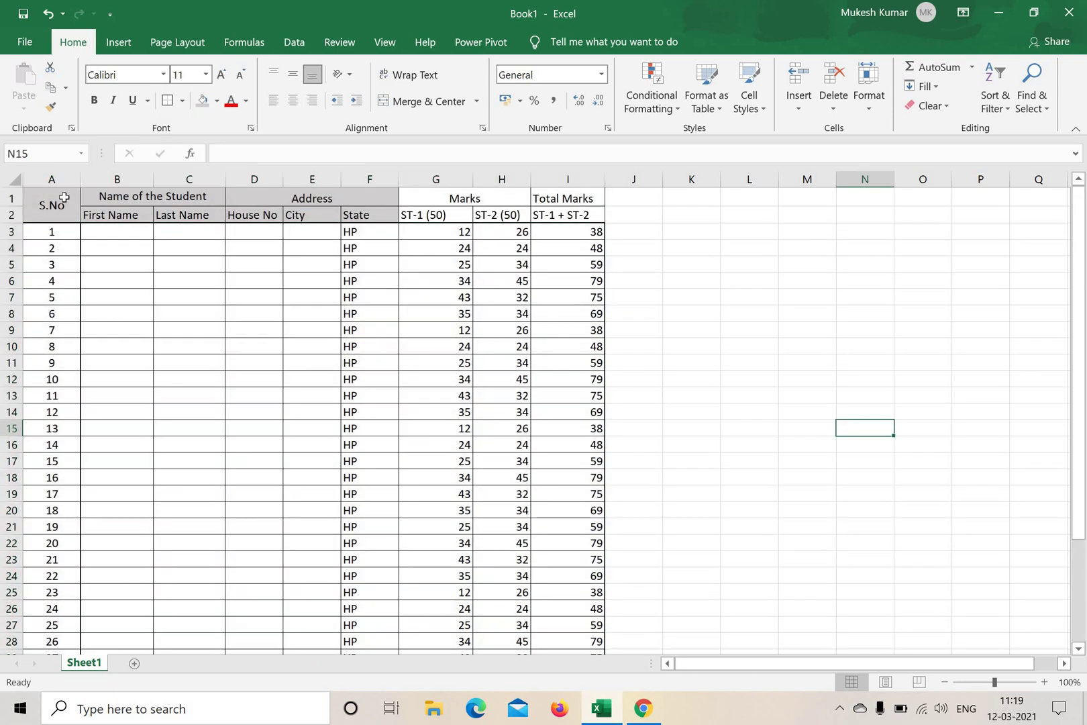
left_click_drag(54, 202, 568, 213)
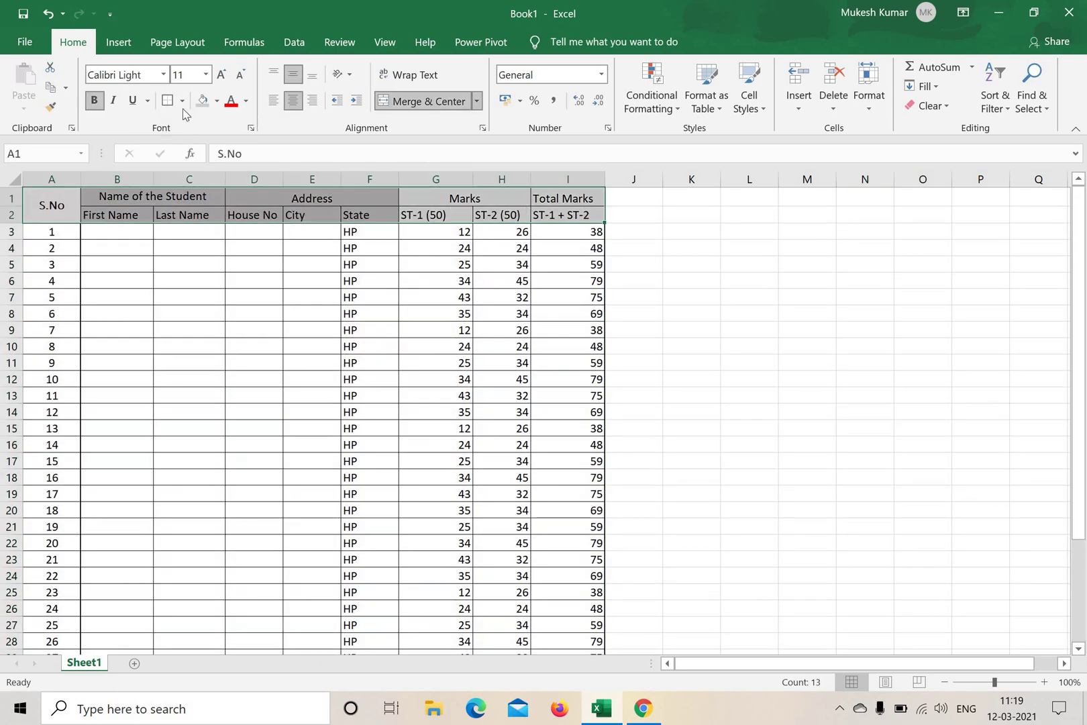
left_click(783, 410)
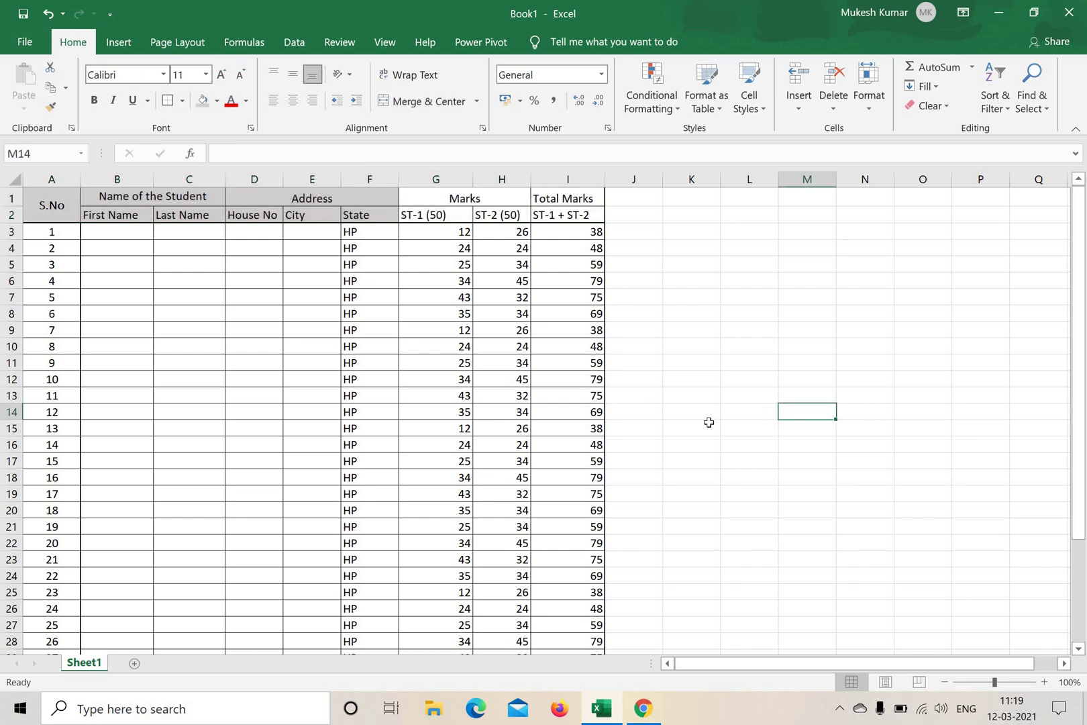
- Center the marks and totals in G3:I35 horizontally
scroll(712, 396, "down", 4)
scroll(614, 352, "up", 4)
left_click_drag(556, 236, 588, 637)
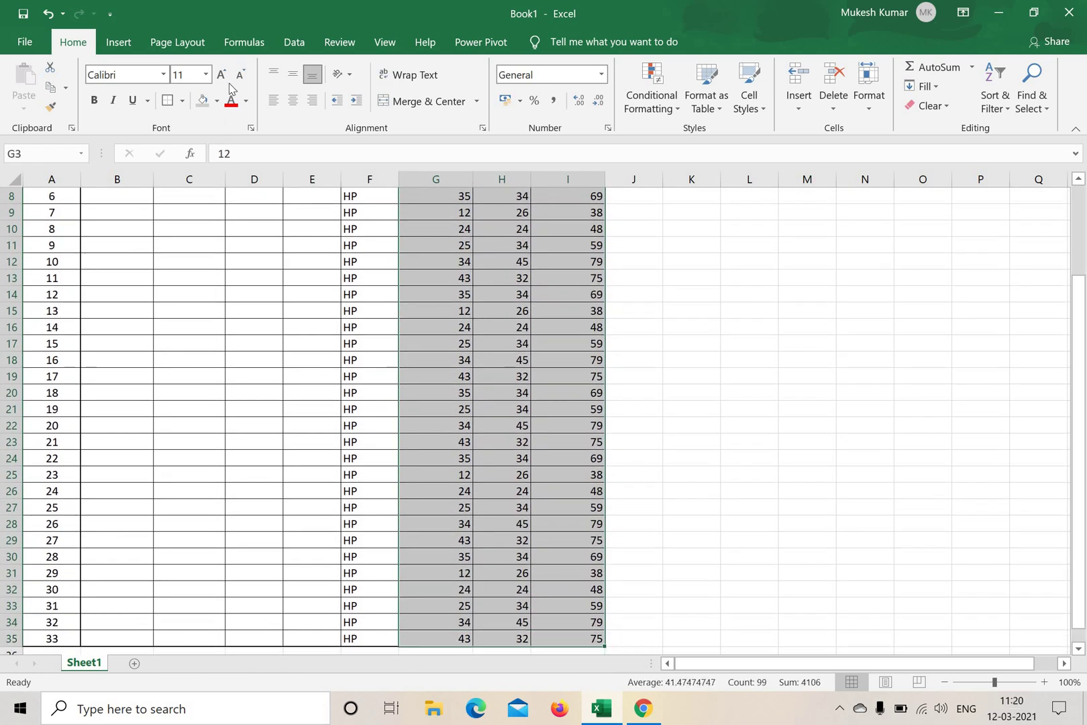
left_click(293, 102)
scroll(539, 392, "up", 3)
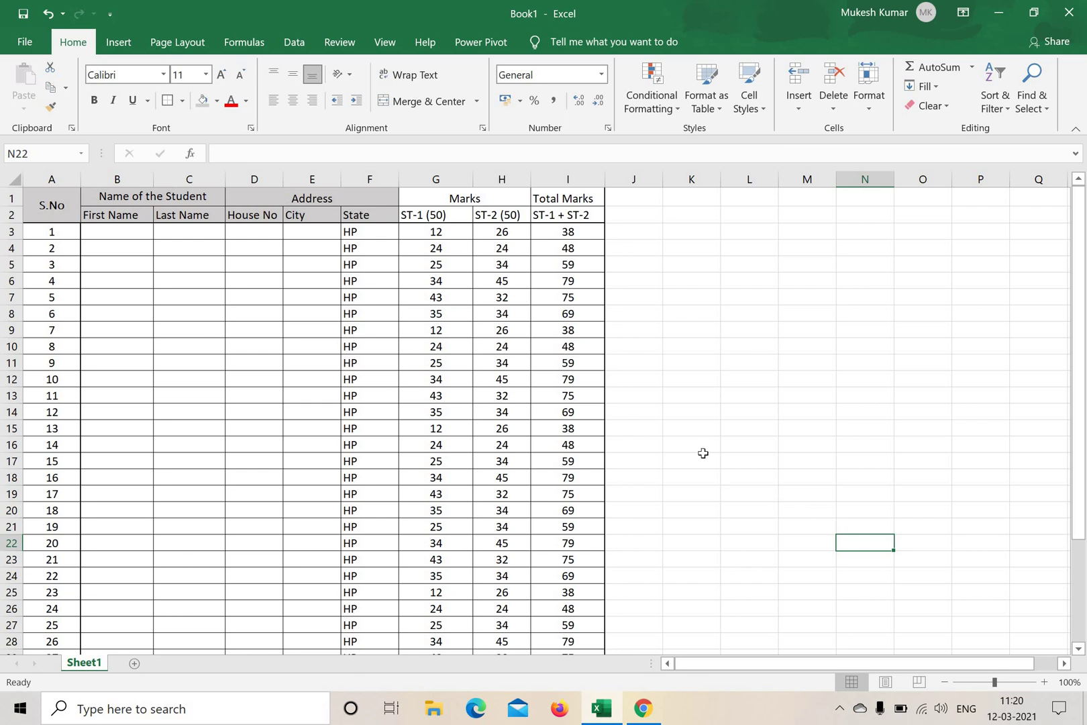
left_click(840, 708)
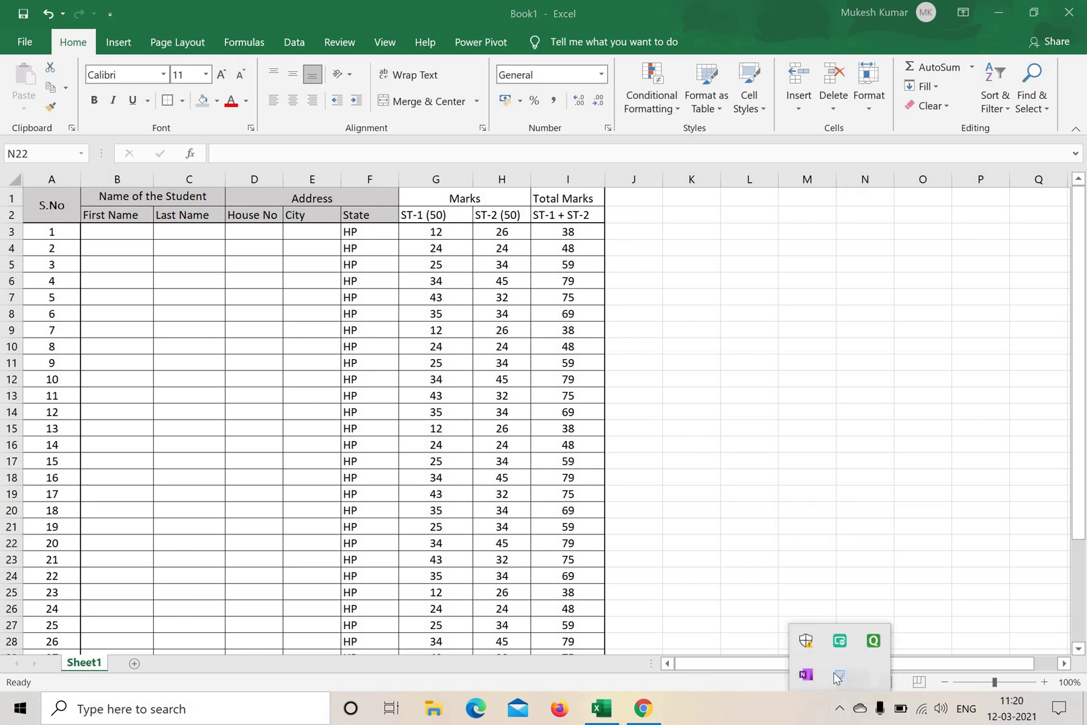